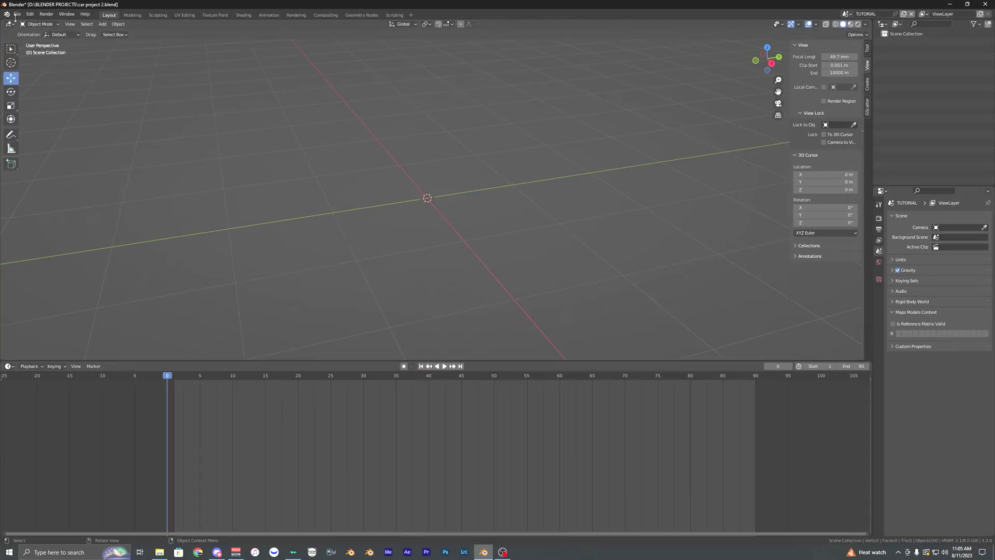
# Import the Porsche 911 car model as an FBX file from the 3D MODELS asset folder.
pyautogui.click(17, 14)
pyautogui.moveTo(46, 124)
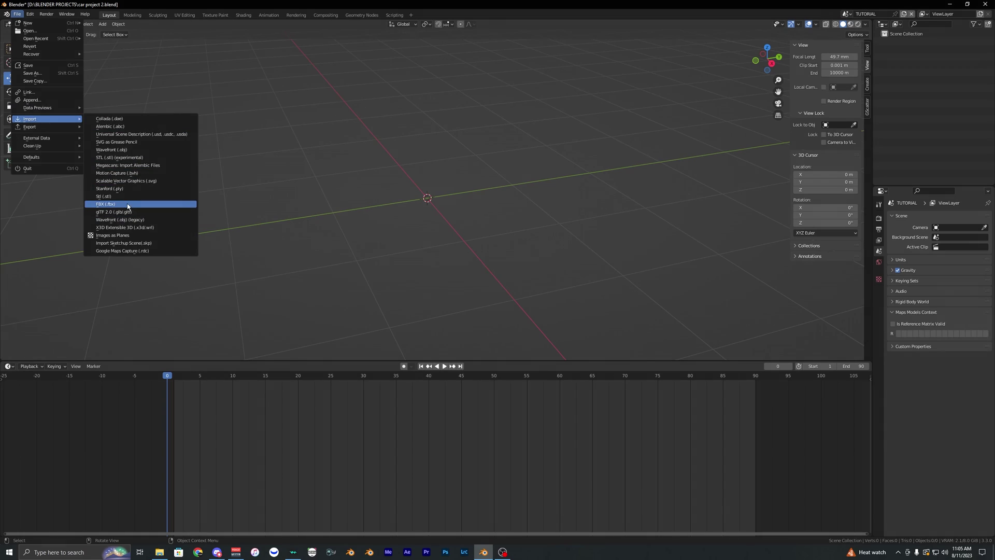
pyautogui.click(127, 205)
pyautogui.doubleClick(285, 188)
pyautogui.moveTo(305, 139); pyautogui.dragTo(293, 133)
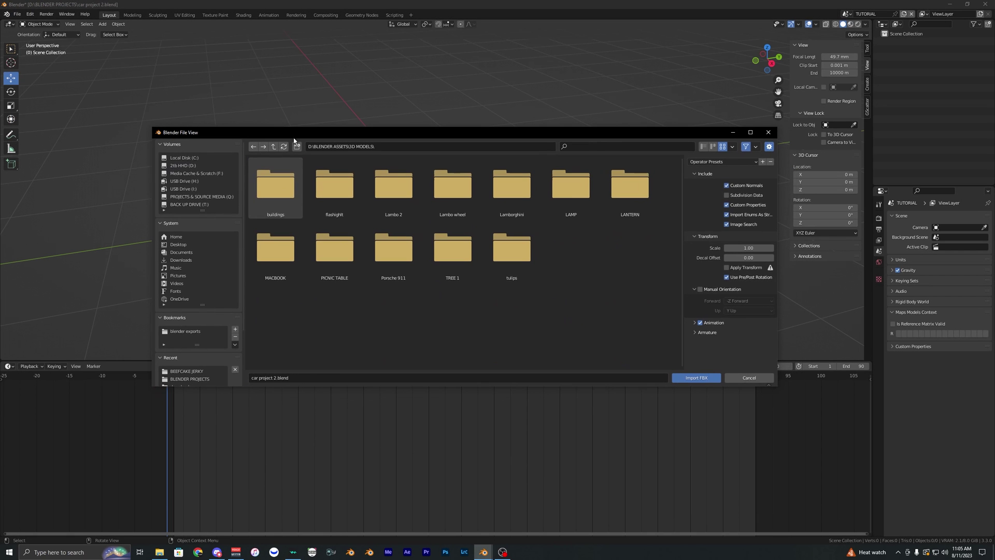
pyautogui.click(464, 190)
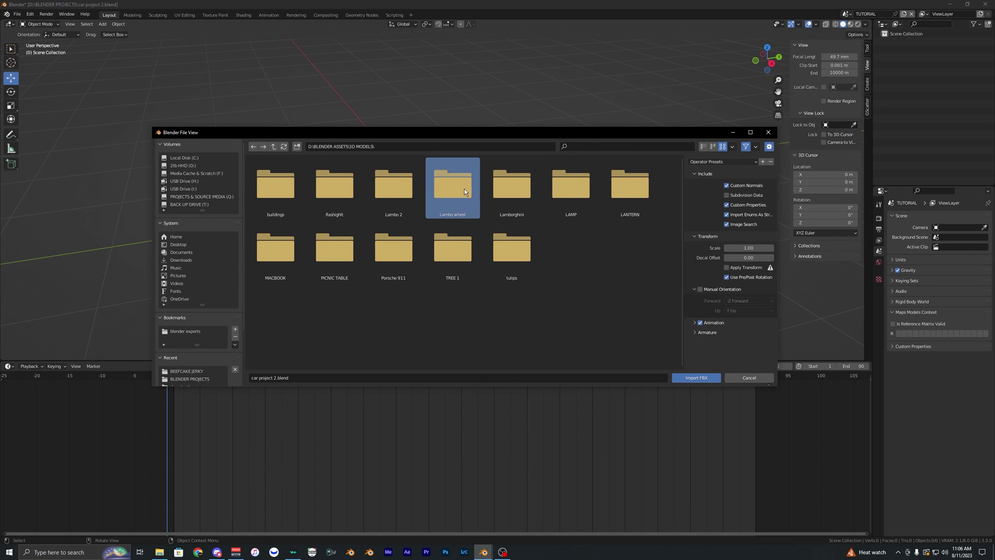
pyautogui.click(519, 190)
pyautogui.click(578, 189)
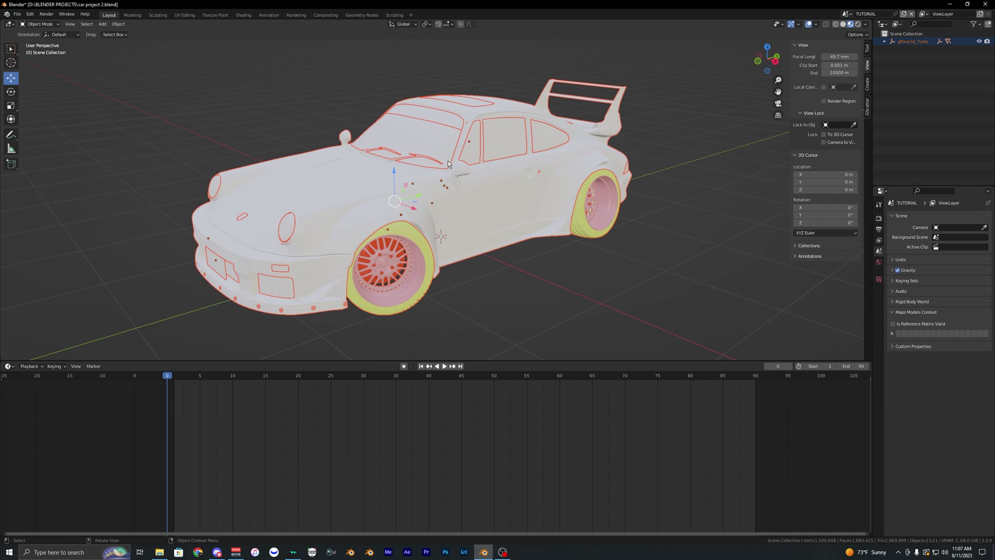
pyautogui.moveTo(448, 161); pyautogui.dragTo(473, 172, button='middle')
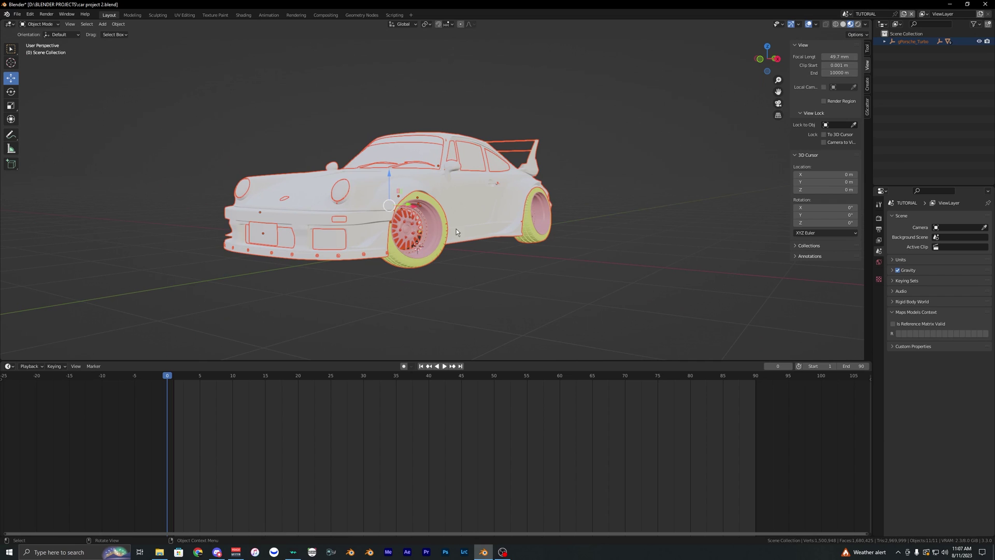
pyautogui.moveTo(446, 222); pyautogui.dragTo(488, 216, button='middle')
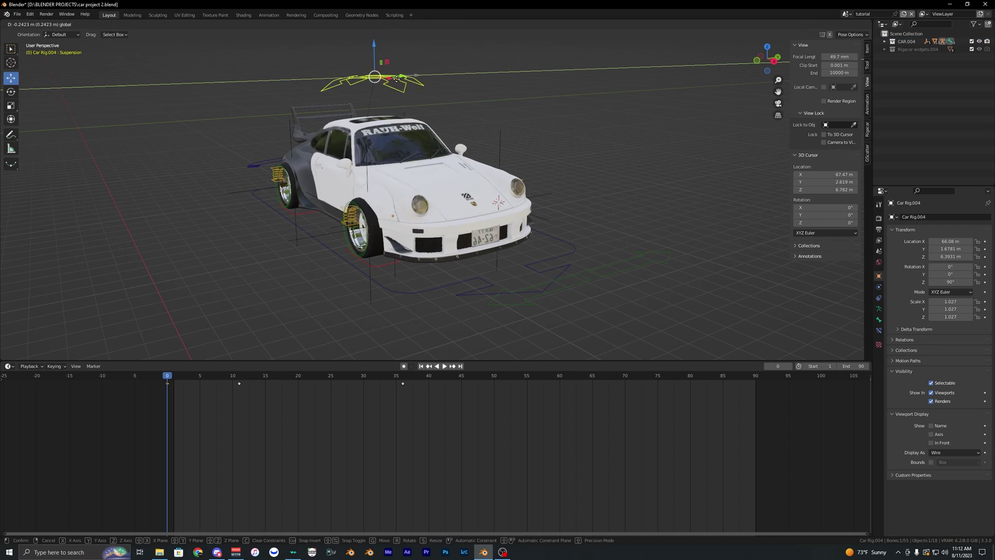
# Test the car rig by moving its suspension and root controls, undo the root move, and return to Object Mode.
pyautogui.moveTo(397, 79); pyautogui.dragTo(513, 83)
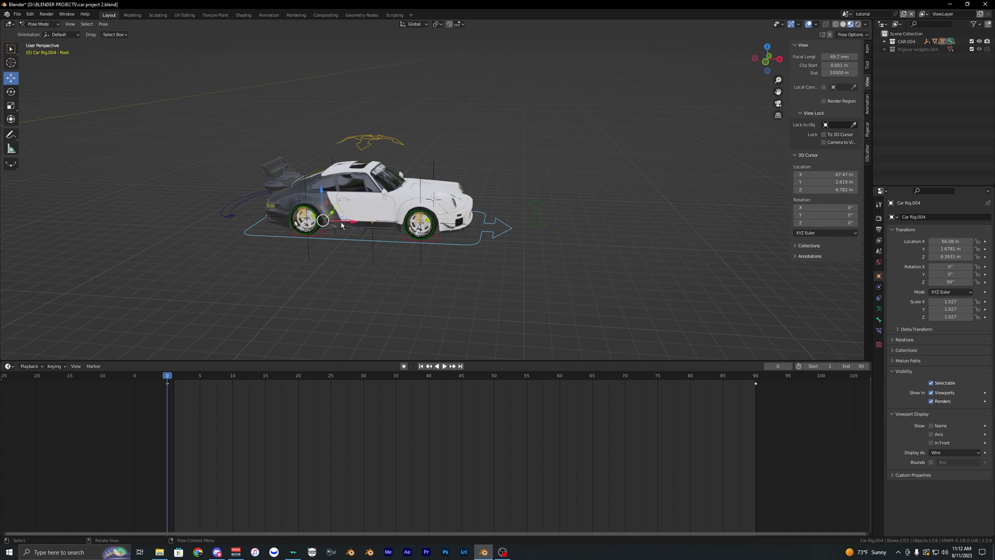
pyautogui.moveTo(366, 211); pyautogui.dragTo(244, 223)
pyautogui.hotkey('ctrl', 'z')
pyautogui.moveTo(415, 237)
pyautogui.keyDown('shift'); pyautogui.mouseDown(button='middle')
pyautogui.moveTo(345, 224)
pyautogui.moveTo(423, 223)
pyautogui.mouseUp(button='middle'); pyautogui.keyUp('shift')
pyautogui.moveTo(422, 223); pyautogui.dragTo(422, 234, button='middle')
pyautogui.click(175, 120)
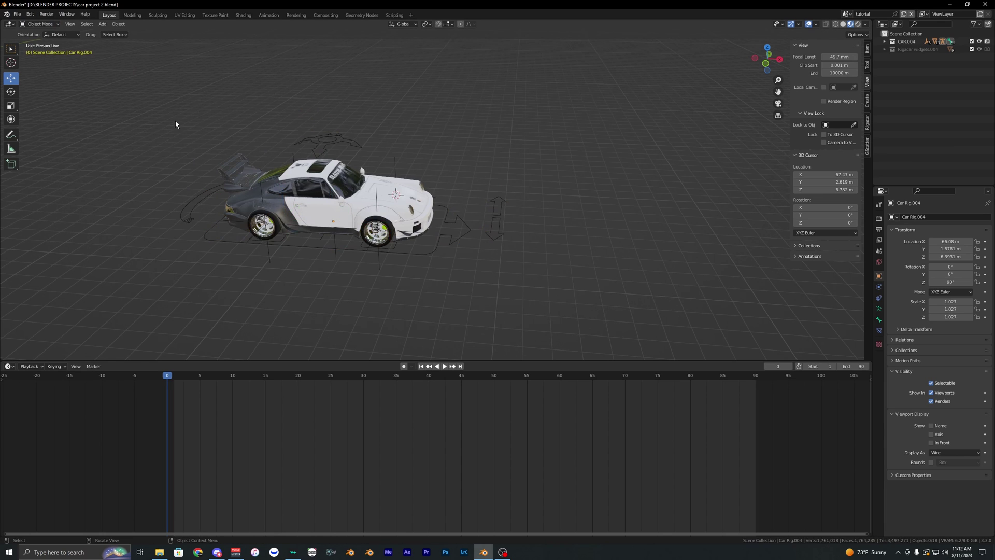
# Show the scene in solid viewport shading and add a 2 m cube at the 3D cursor, ready for repositioning.
pyautogui.press('z')
pyautogui.scroll(-6, 259, 161)
pyautogui.moveTo(265, 165)
pyautogui.keyDown('shift'); pyautogui.mouseDown(button='middle')
pyautogui.moveTo(586, 199)
pyautogui.moveTo(542, 191)
pyautogui.moveTo(572, 175)
pyautogui.mouseUp(button='middle'); pyautogui.keyUp('shift')
pyautogui.scroll(2, 542, 192)
pyautogui.hotkey('shift', 'a')
pyautogui.moveTo(571, 175)
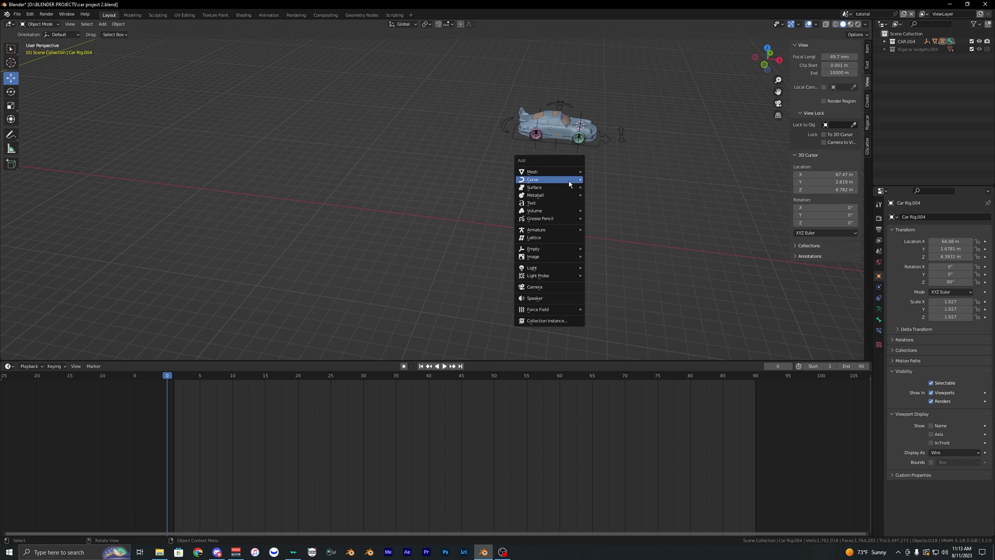
pyautogui.click(619, 179)
pyautogui.scroll(5, 522, 188)
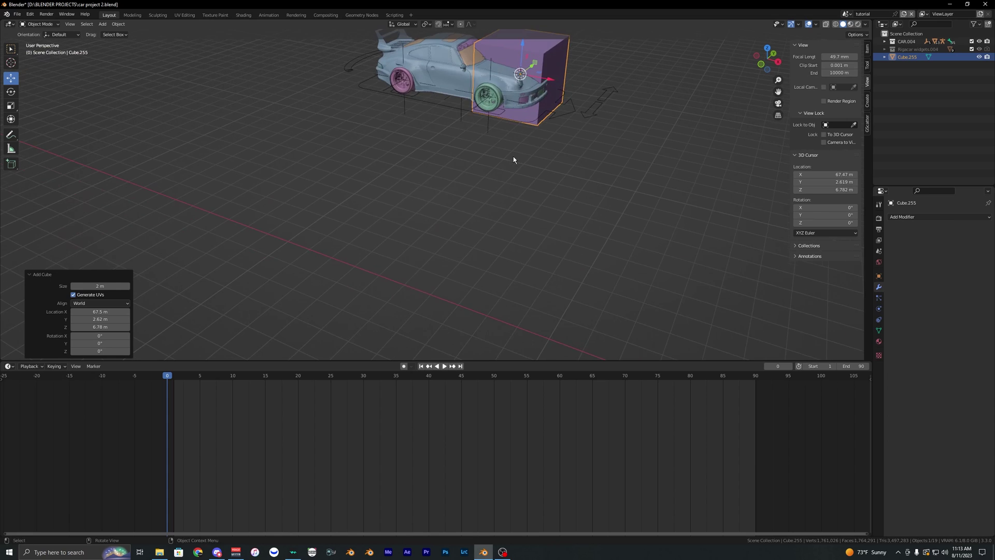
pyautogui.press('g')
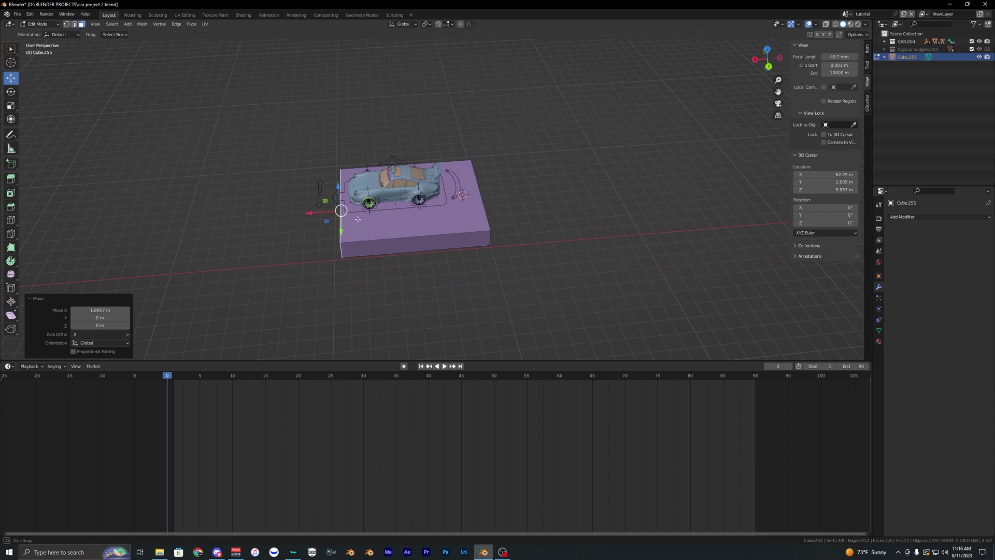
# Move the end face of the flat slab under the car far along the X axis to lengthen it into a road.
pyautogui.moveTo(317, 211); pyautogui.dragTo(385, 210)
pyautogui.scroll(-6, 382, 224)
pyautogui.moveTo(384, 224); pyautogui.dragTo(433, 222, button='middle')
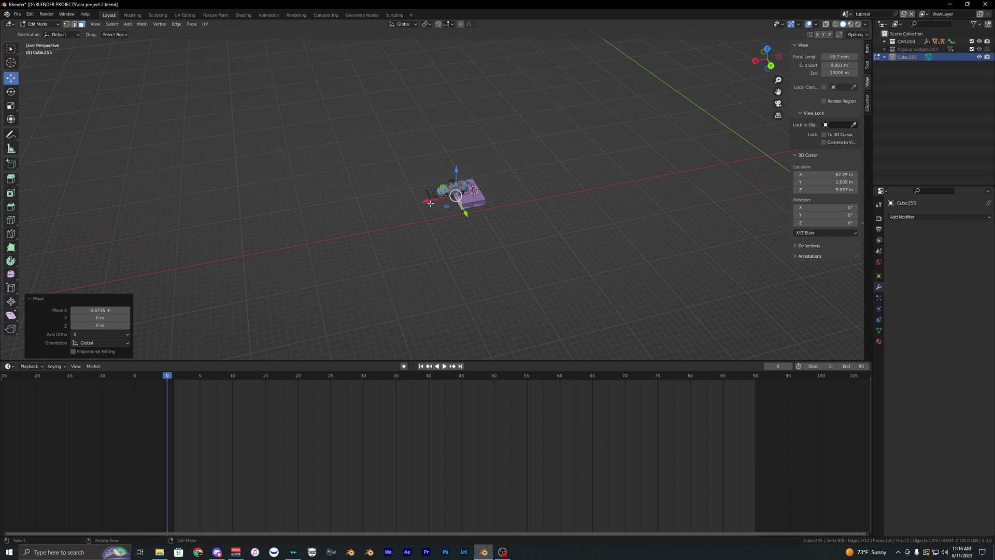
pyautogui.moveTo(430, 204); pyautogui.dragTo(272, 231)
pyautogui.scroll(-3, 288, 242)
pyautogui.moveTo(399, 222); pyautogui.dragTo(33, 287)
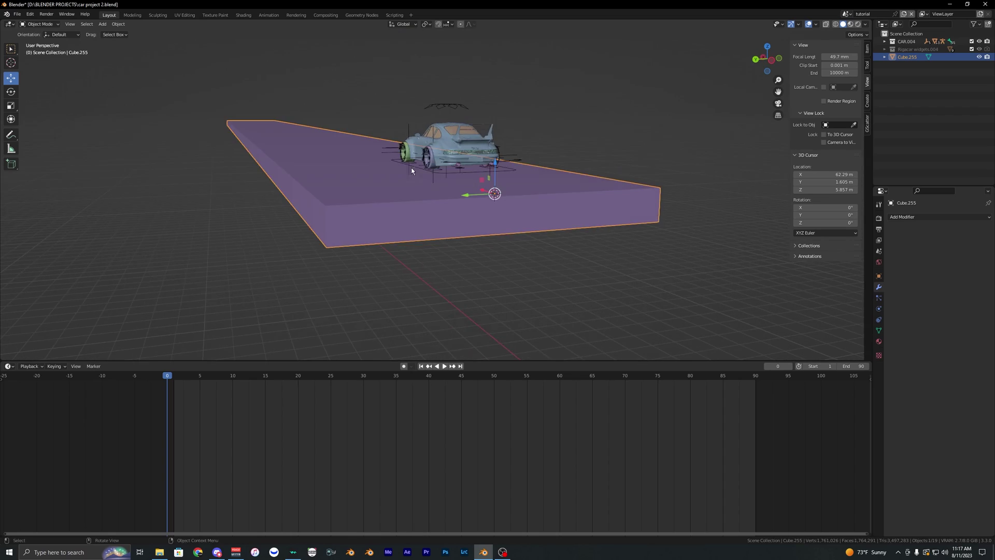
# Add lengthwise loop cuts to the road slab, close to each of its long sides.
pyautogui.press('Tab')
pyautogui.moveTo(412, 171); pyautogui.dragTo(400, 198, button='middle')
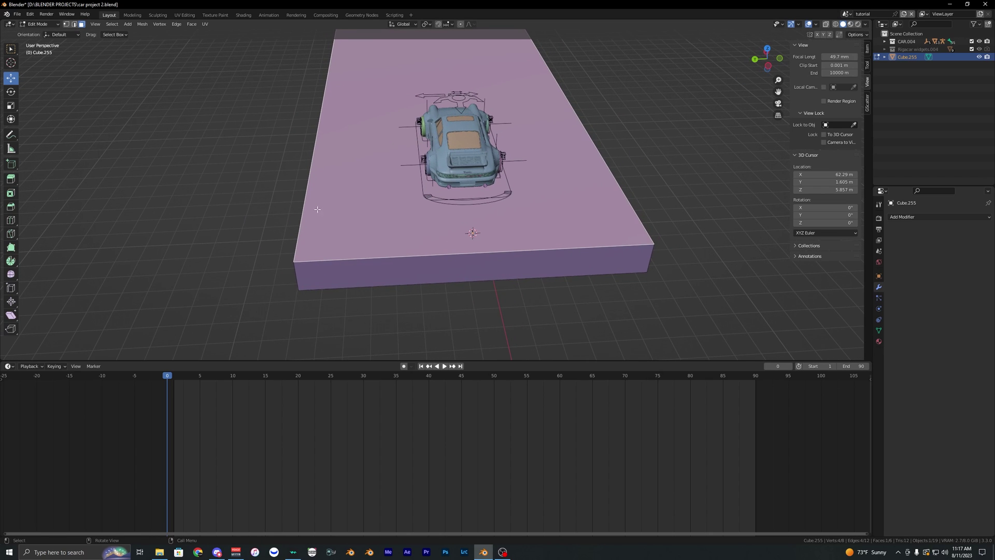
pyautogui.moveTo(487, 216); pyautogui.dragTo(450, 192, button='middle')
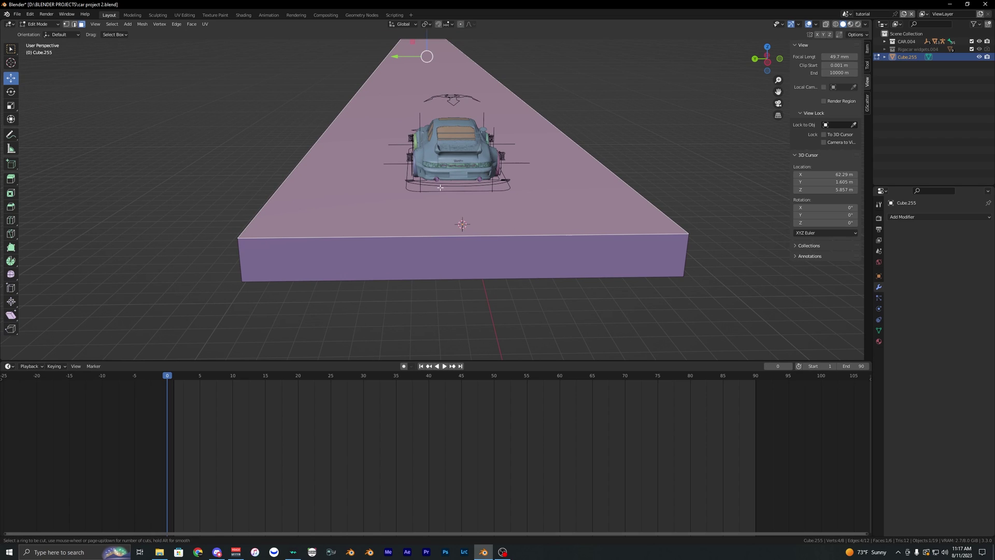
pyautogui.click(450, 226)
pyautogui.click(311, 232)
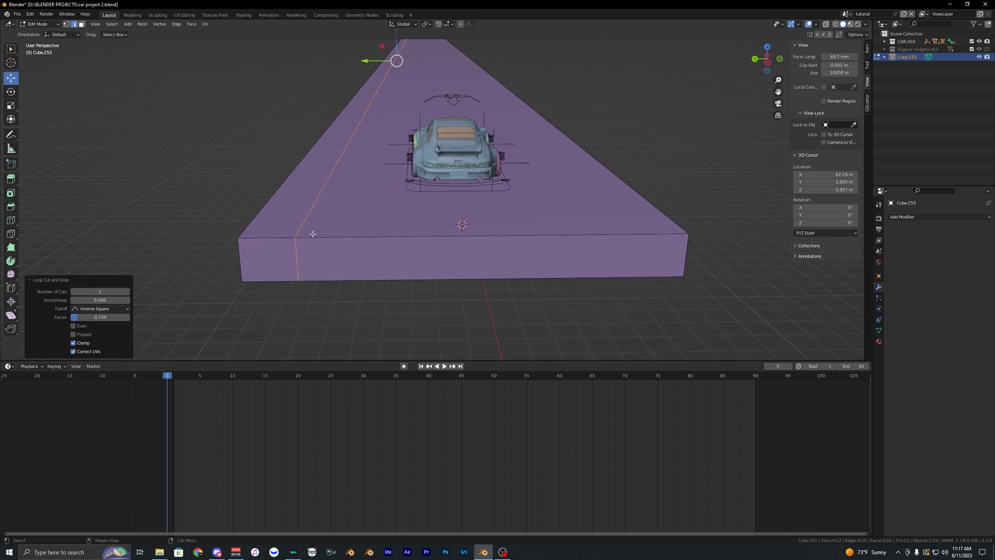
pyautogui.keyDown('shift'); pyautogui.moveTo(472, 228); pyautogui.dragTo(445, 228, button='middle'); pyautogui.keyUp('shift')
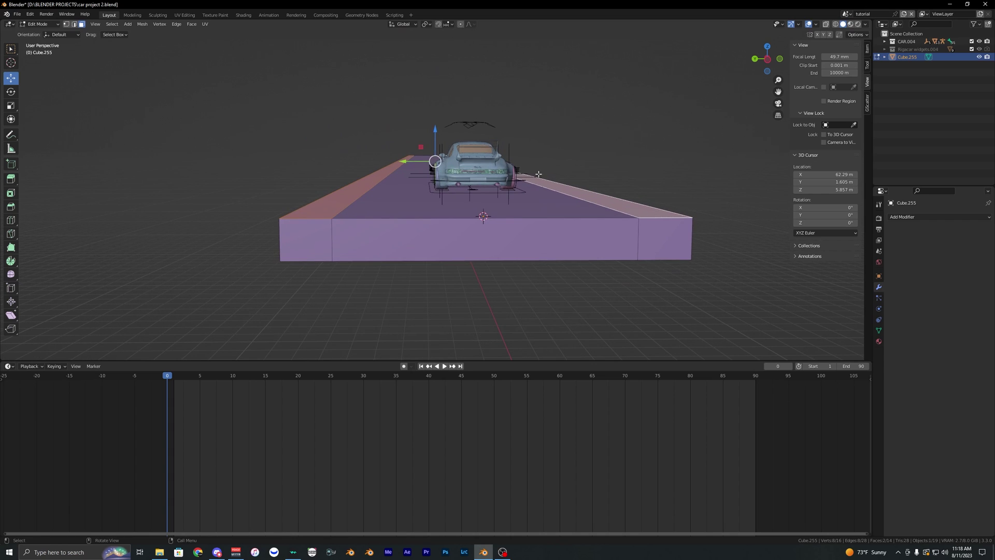
# Extrude the two outer strips of the road's top surface upward about 0.62 m to form raised curbs.
pyautogui.press('e')
pyautogui.click(539, 167)
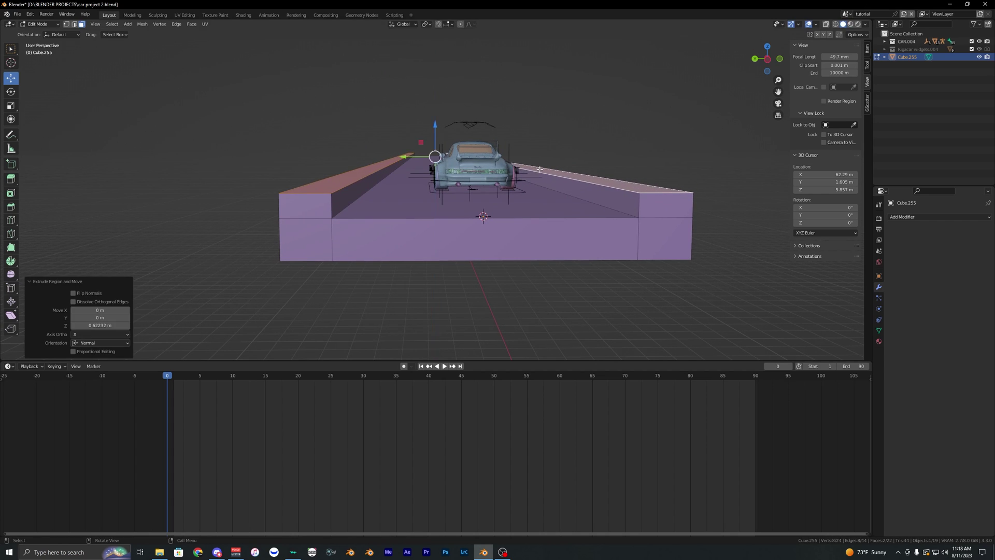
pyautogui.moveTo(536, 162); pyautogui.dragTo(521, 131, button='middle')
pyautogui.press('Tab')
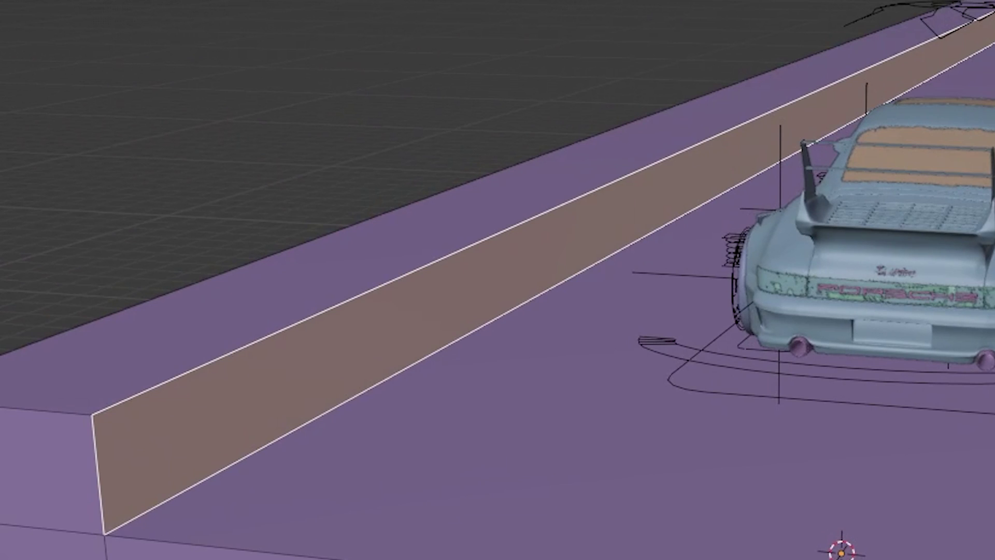
# Bevel the inner top edges of both curbs into a rounded profile along the length of the road.
pyautogui.press('2')
pyautogui.click(273, 342)
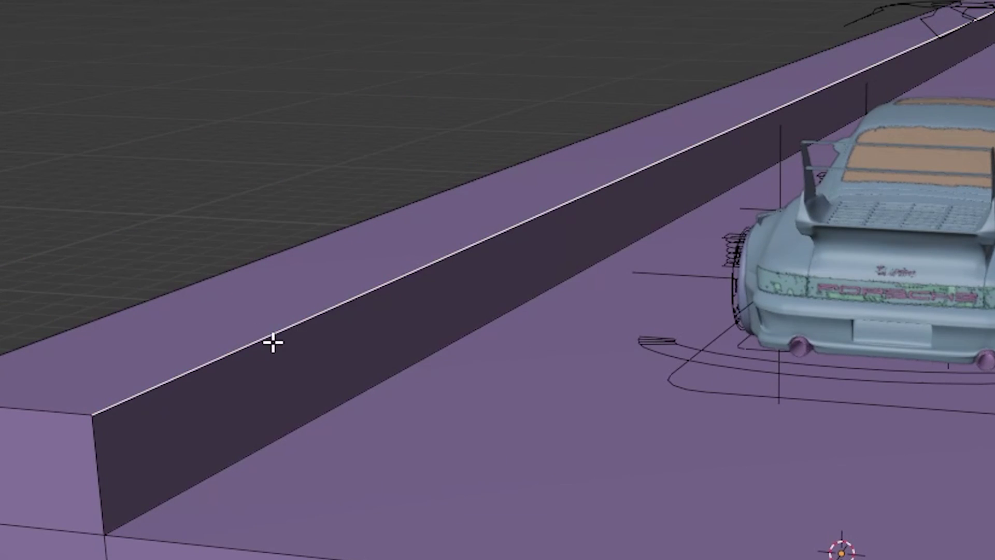
pyautogui.keyDown('shift'); pyautogui.click(669, 139); pyautogui.keyUp('shift')
pyautogui.moveTo(559, 182); pyautogui.dragTo(567, 180, button='middle')
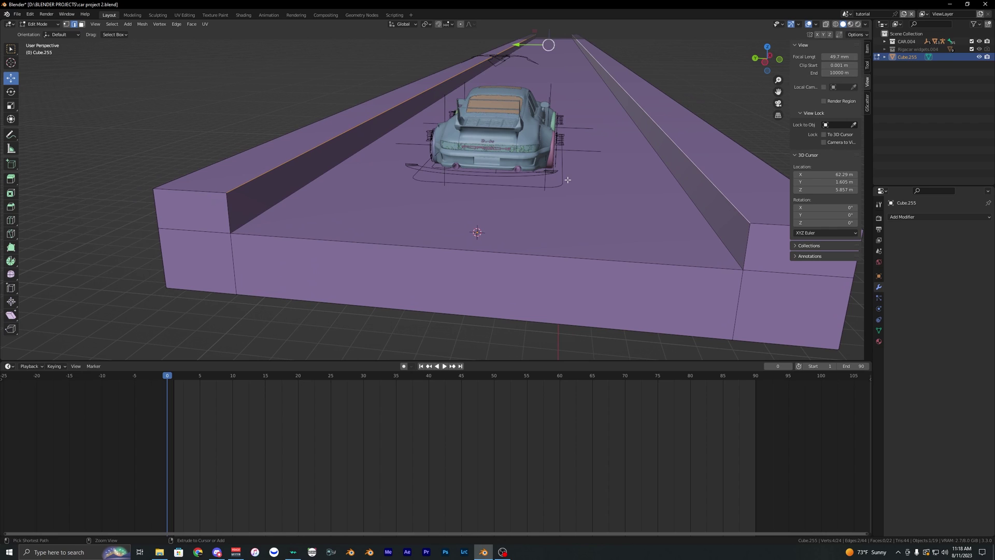
pyautogui.hotkey('ctrl', 'b')
pyautogui.click(585, 188)
pyautogui.press('Tab')
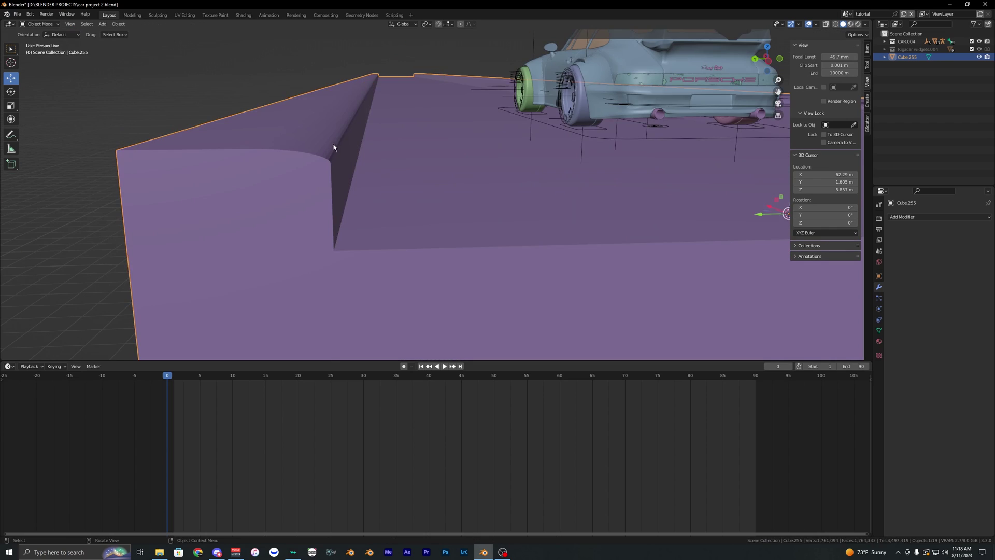
pyautogui.press('Tab')
pyautogui.moveTo(359, 145); pyautogui.dragTo(334, 230, button='middle')
pyautogui.press('Tab')
pyautogui.scroll(-8, 374, 138)
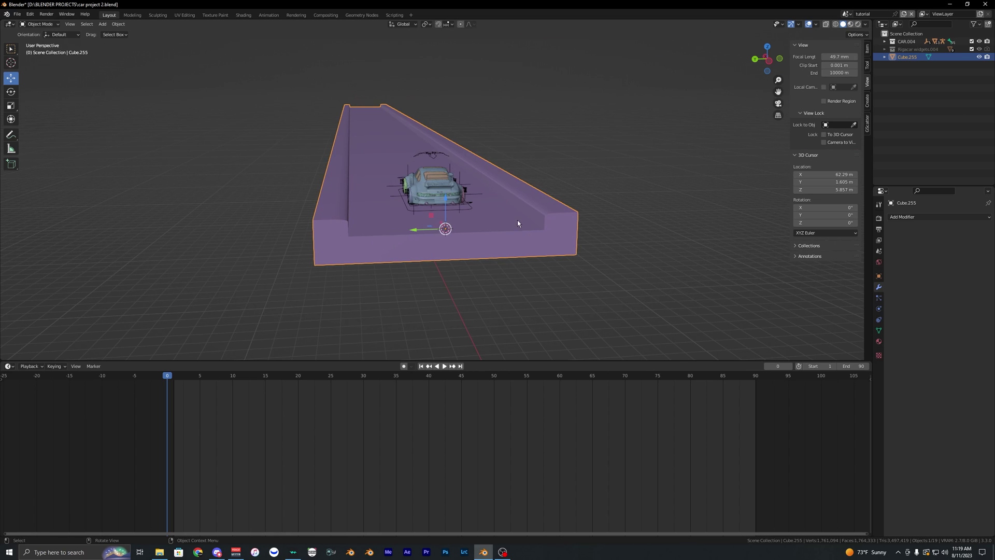
# Add a cube raised about 1 m behind the car, and give it a Mirror modifier on the Y axis.
pyautogui.moveTo(376, 150); pyautogui.dragTo(495, 278, button='middle')
pyautogui.hotkey('shift', 'a')
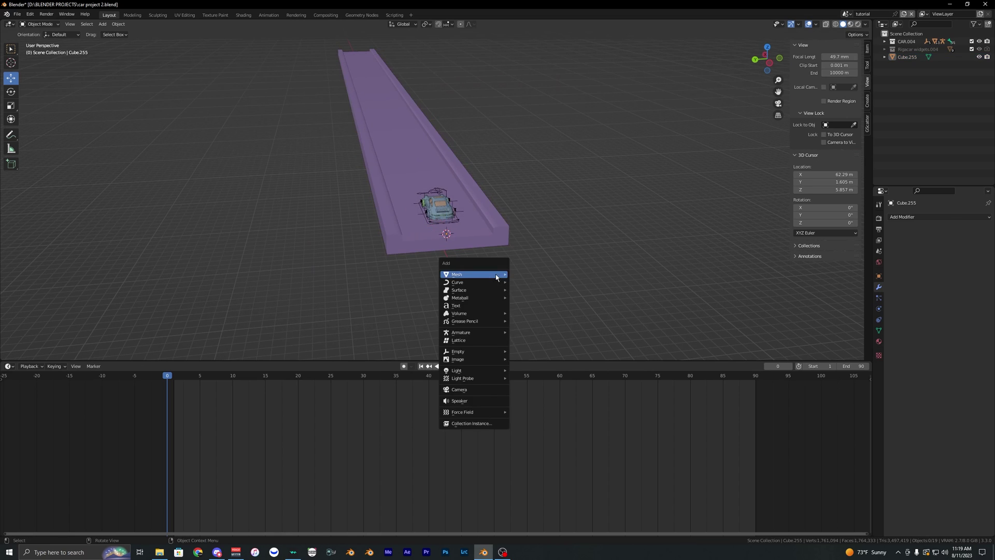
pyautogui.moveTo(498, 274)
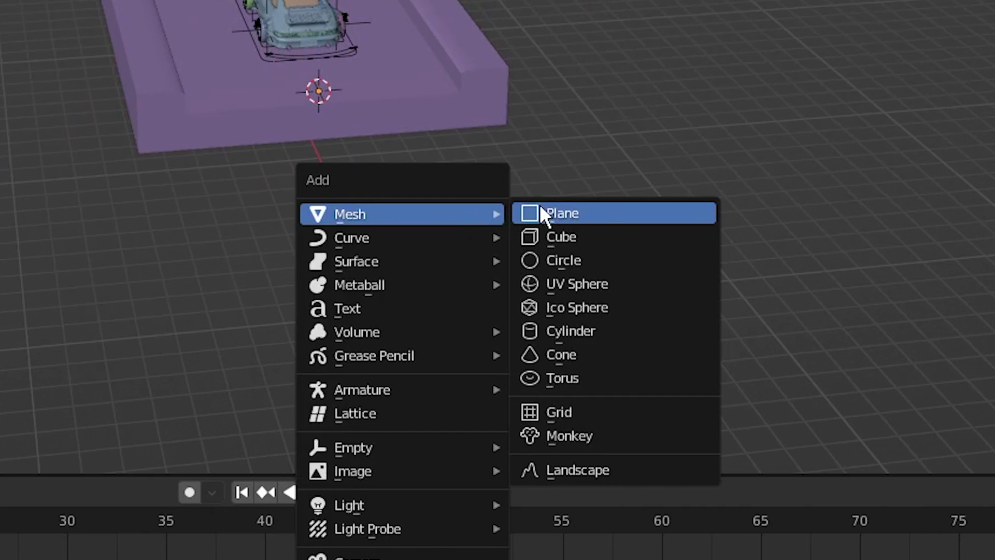
pyautogui.click(613, 237)
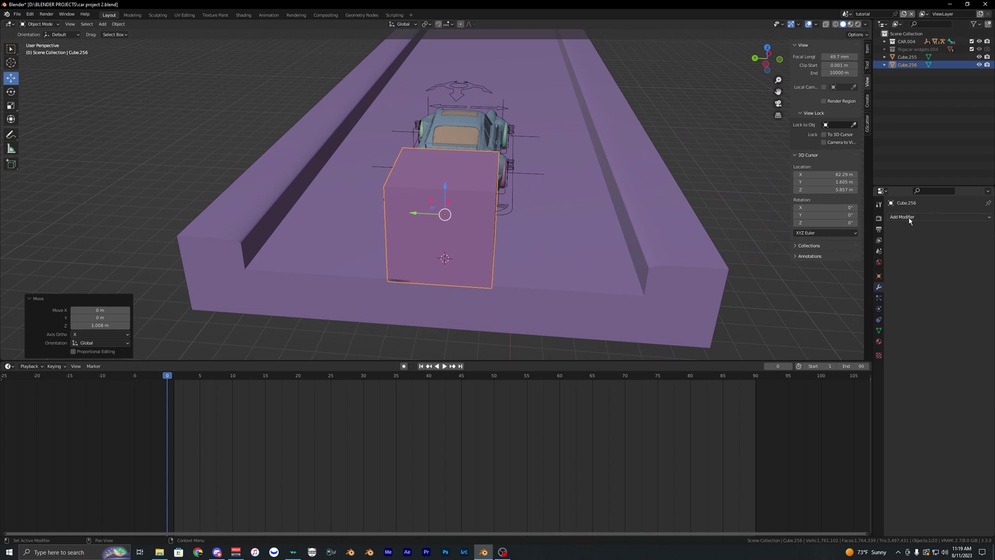
pyautogui.click(910, 217)
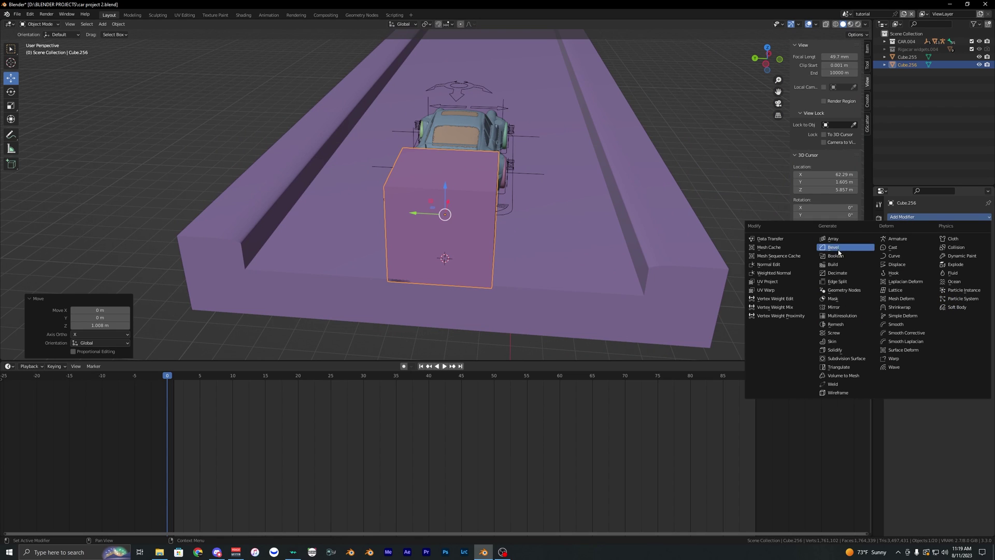
pyautogui.click(841, 307)
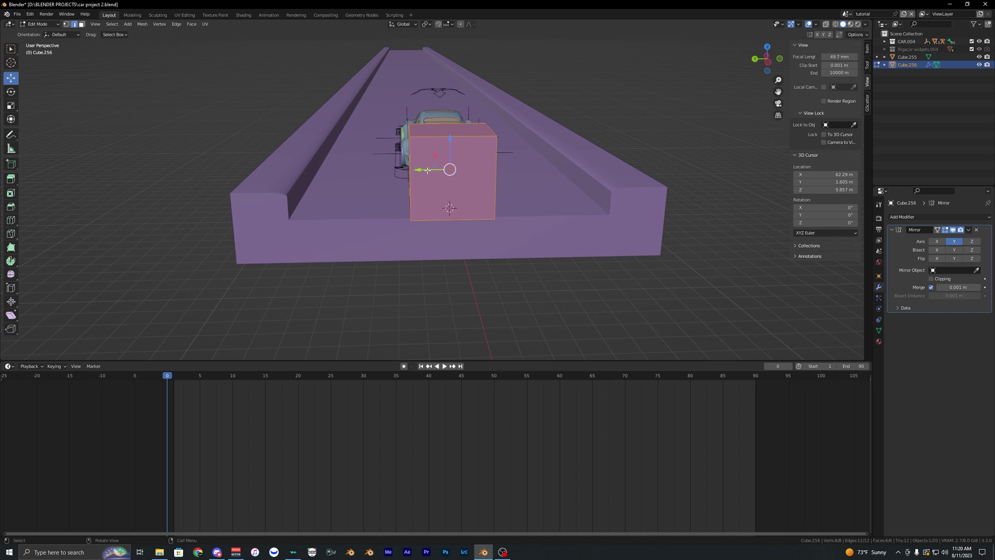
# Move the mirrored cube's geometry about 4.12 m along Y onto the curb, and scale it down to fit there.
pyautogui.moveTo(416, 169); pyautogui.dragTo(253, 172)
pyautogui.moveTo(253, 172); pyautogui.dragTo(382, 167, button='middle')
pyautogui.scroll(1, 386, 178)
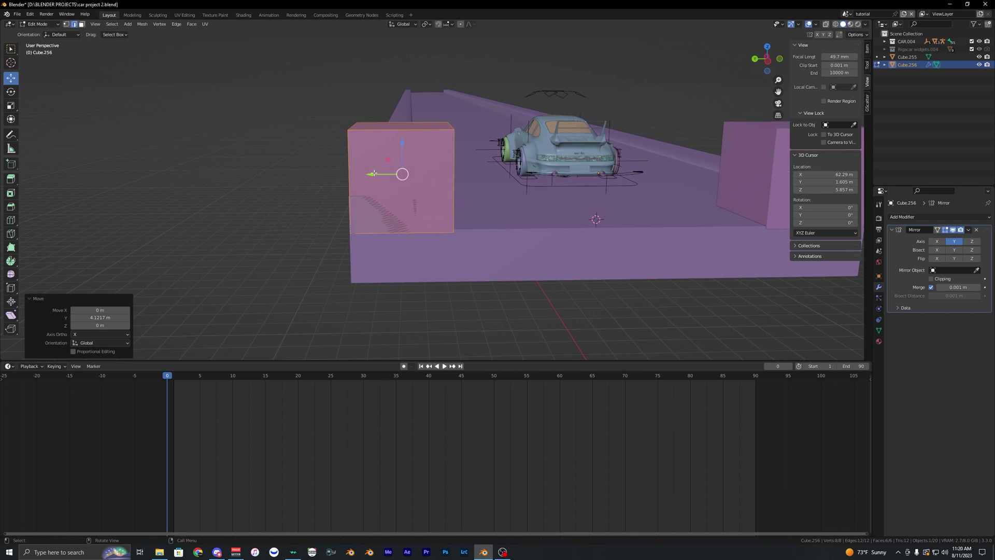
pyautogui.moveTo(371, 174); pyautogui.dragTo(357, 174)
pyautogui.press('s')
pyautogui.click(434, 182)
pyautogui.moveTo(433, 182); pyautogui.dragTo(463, 193, button='middle')
pyautogui.scroll(2, 423, 171)
pyautogui.scroll(1, 456, 211)
pyautogui.moveTo(401, 187); pyautogui.dragTo(394, 188)
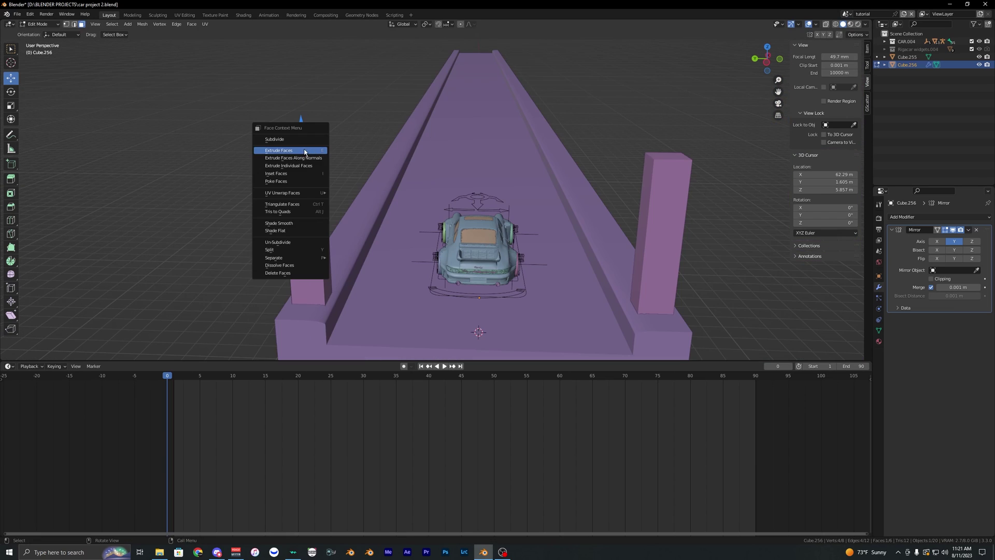
# Extrude the pillar's top face upward twice, the first time by about 0.5 m, to add two upper sections.
pyautogui.click(311, 146)
pyautogui.click(316, 129)
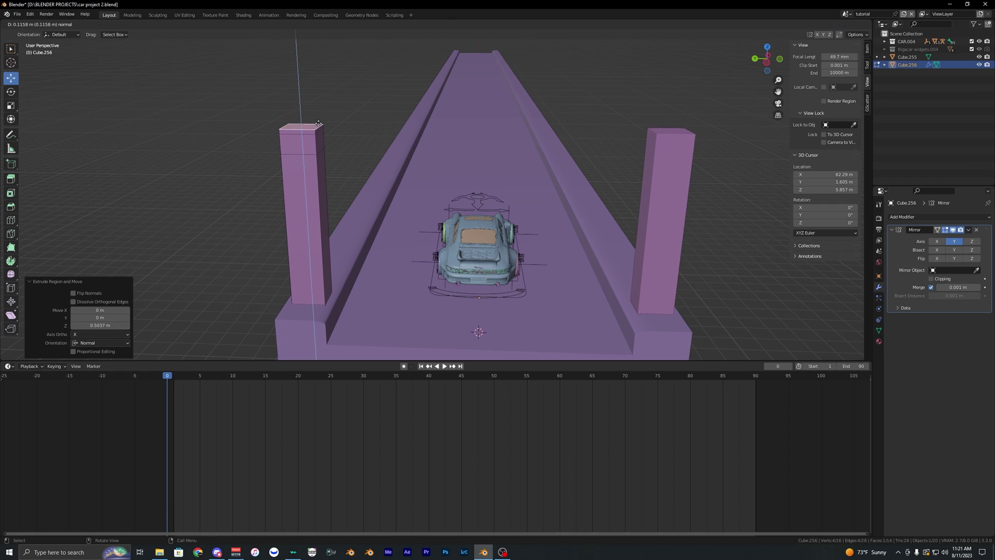
pyautogui.click(323, 110)
# Move the inner face of the pillar's top section about 3.99 m along Y to meet its mirror above the road's centre, and leave Edit Mode.
pyautogui.click(320, 122)
pyautogui.moveTo(331, 131); pyautogui.dragTo(336, 127, button='middle')
pyautogui.moveTo(293, 123); pyautogui.dragTo(335, 124)
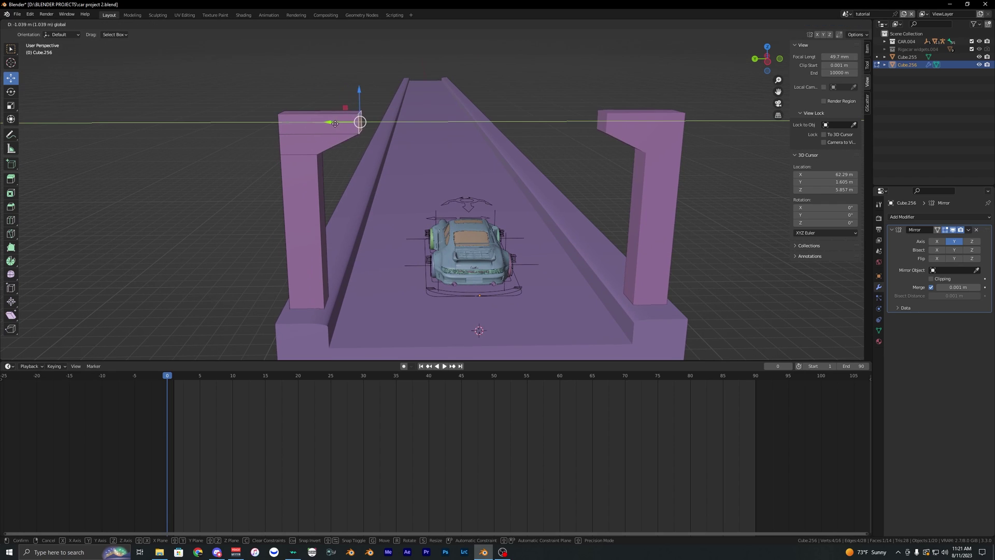
pyautogui.press('Escape')
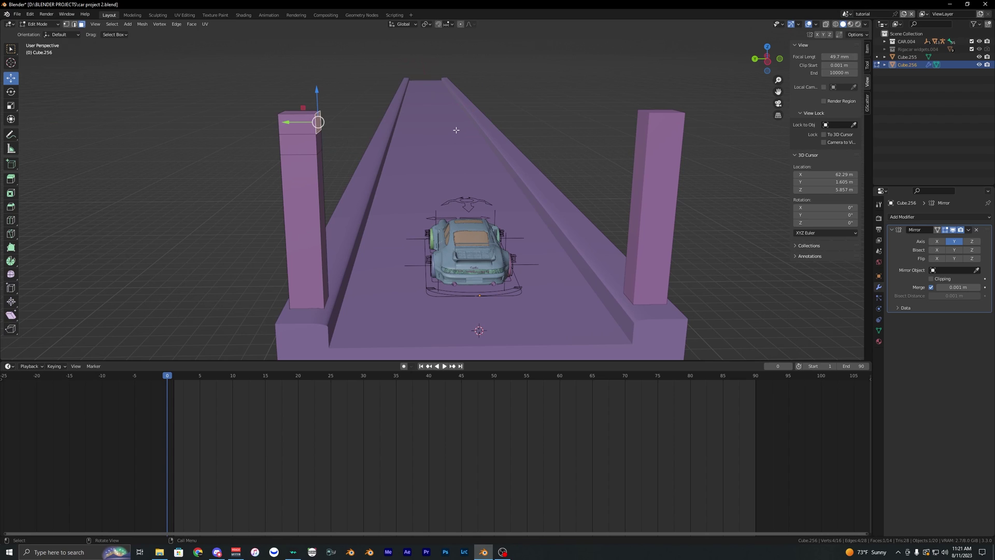
pyautogui.press('e')
pyautogui.press('y')
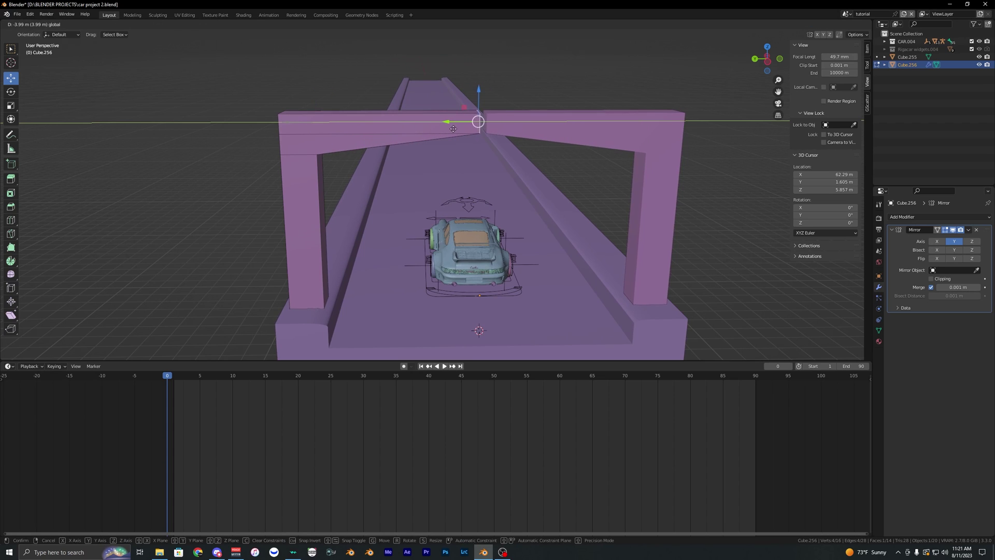
pyautogui.moveTo(457, 129); pyautogui.dragTo(457, 130)
pyautogui.moveTo(464, 201); pyautogui.dragTo(453, 157, button='middle')
pyautogui.press('Tab')
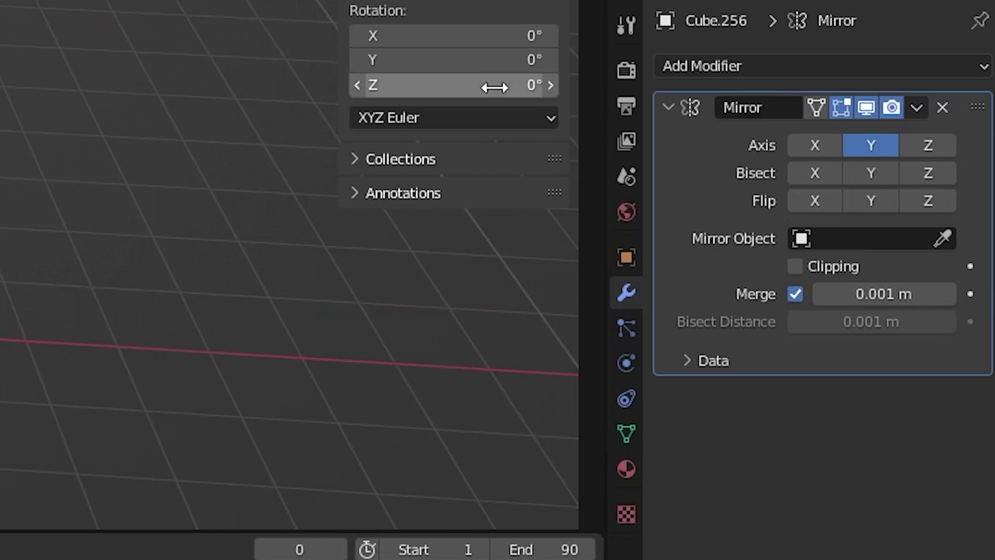
# Add an Array modifier to the mirrored arch with a relative offset X factor of 6.
pyautogui.click(815, 73)
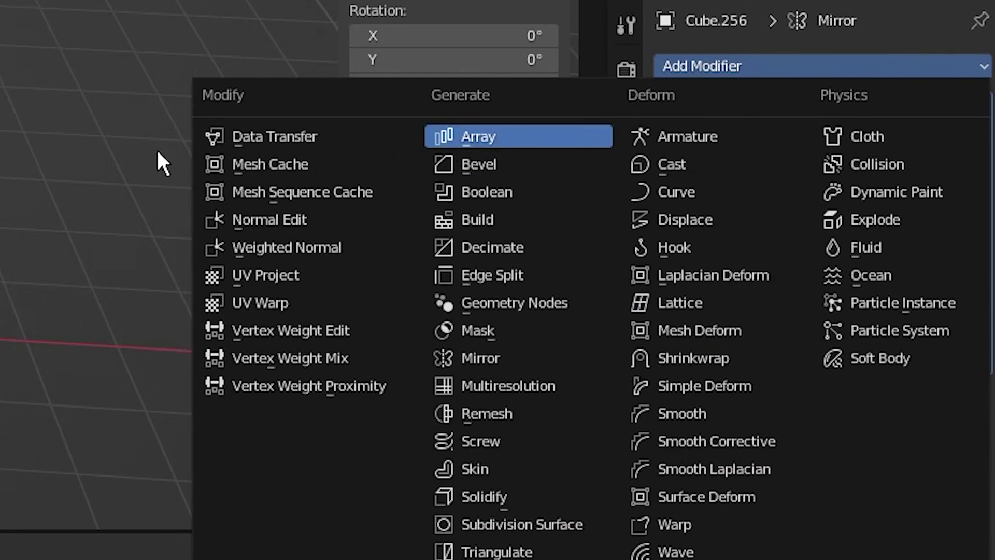
pyautogui.click(519, 135)
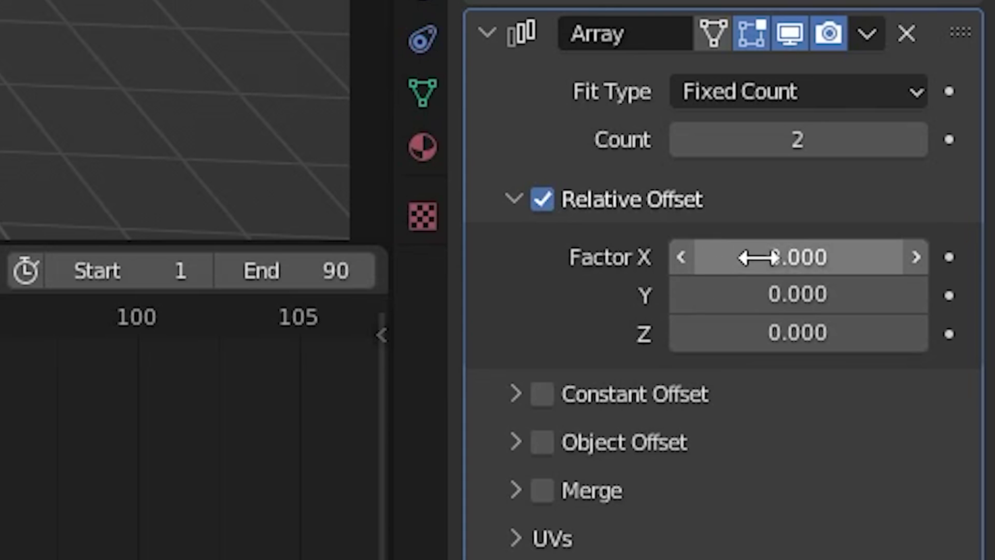
pyautogui.click(851, 540)
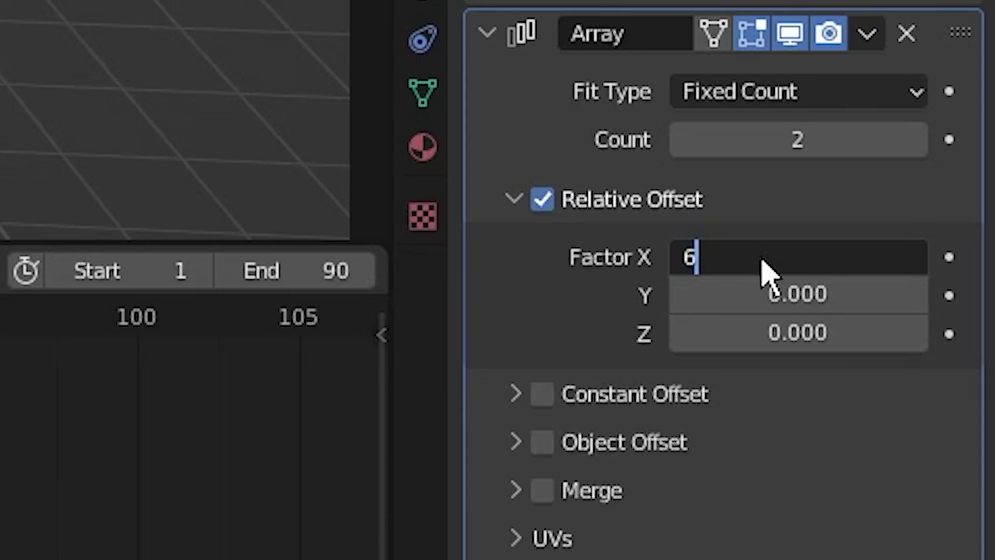
pyautogui.write('6')
pyautogui.press('Return')
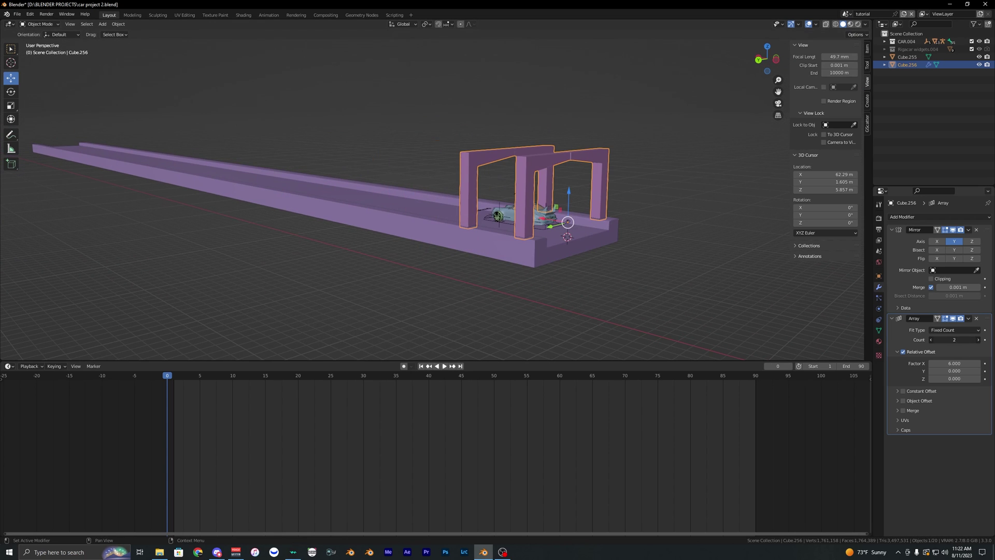
# Set the arch array's count to 28 and its relative offset X factor to 10.
pyautogui.moveTo(954, 340); pyautogui.dragTo(967, 340)
pyautogui.moveTo(498, 191); pyautogui.dragTo(540, 216, button='middle')
pyautogui.scroll(2, 481, 235)
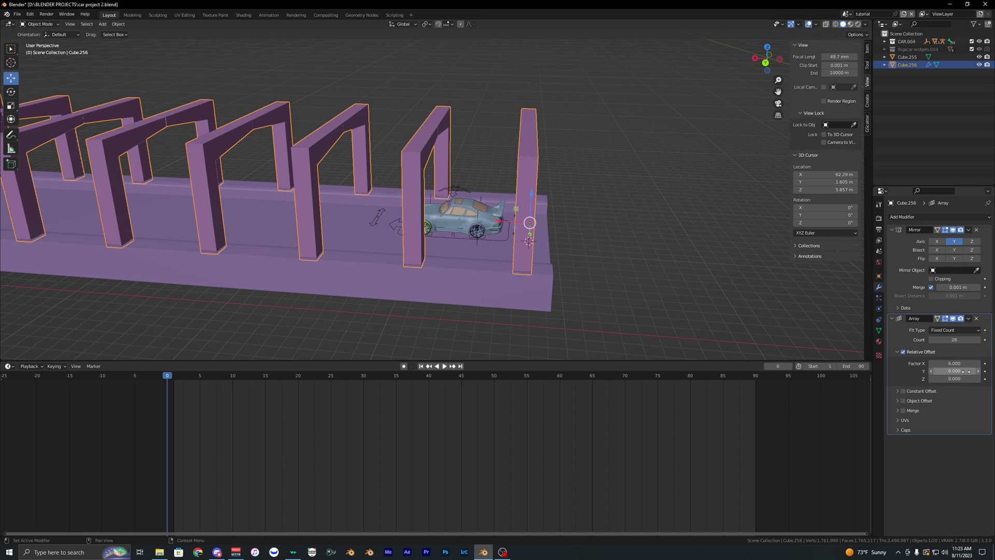
pyautogui.press('Return')
pyautogui.scroll(-3, 536, 196)
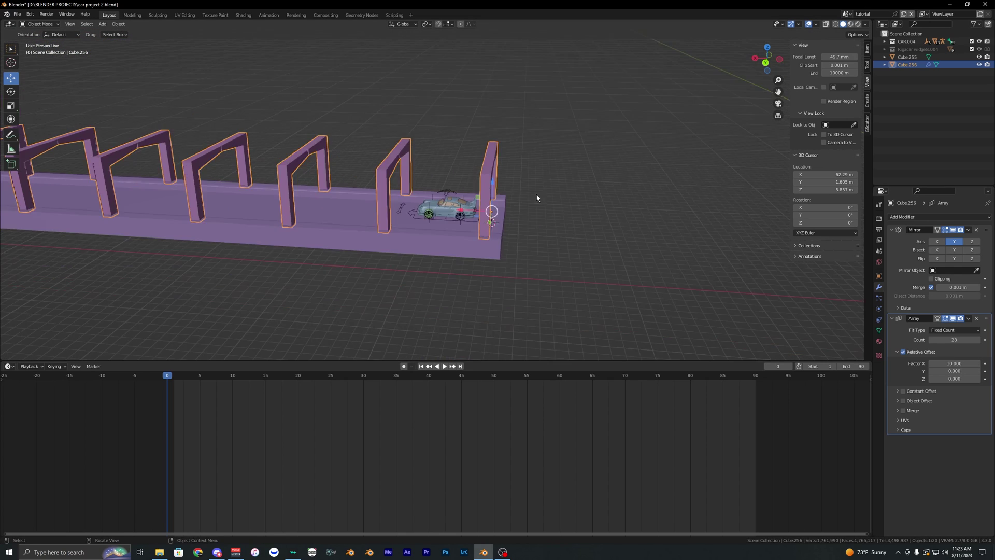
# Duplicate the road slab straight up along Z and adjust the copy's height to sit as a roof on the arches.
pyautogui.moveTo(536, 195); pyautogui.dragTo(438, 196, button='middle')
pyautogui.scroll(3, 475, 217)
pyautogui.click(439, 196)
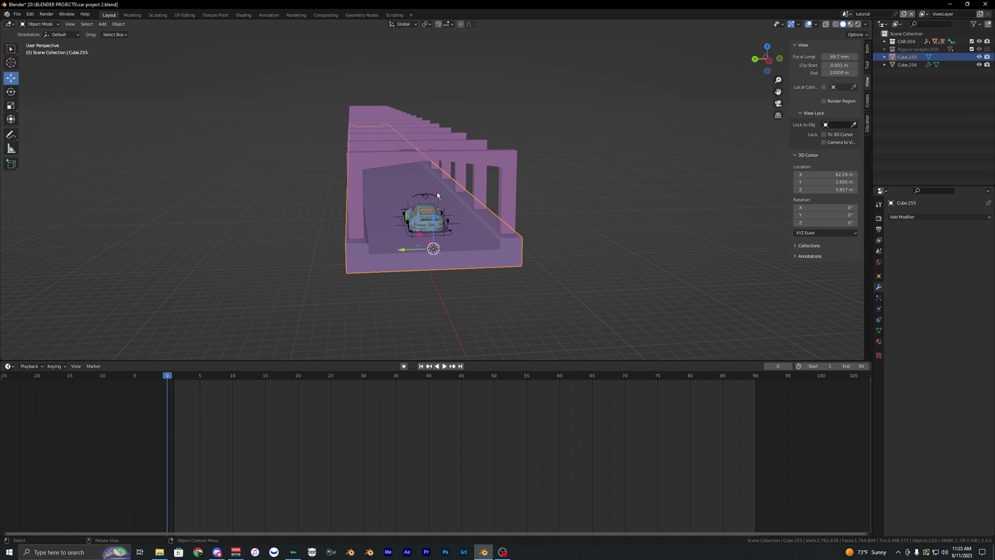
pyautogui.hotkey('shift', 'd')
pyautogui.press('z')
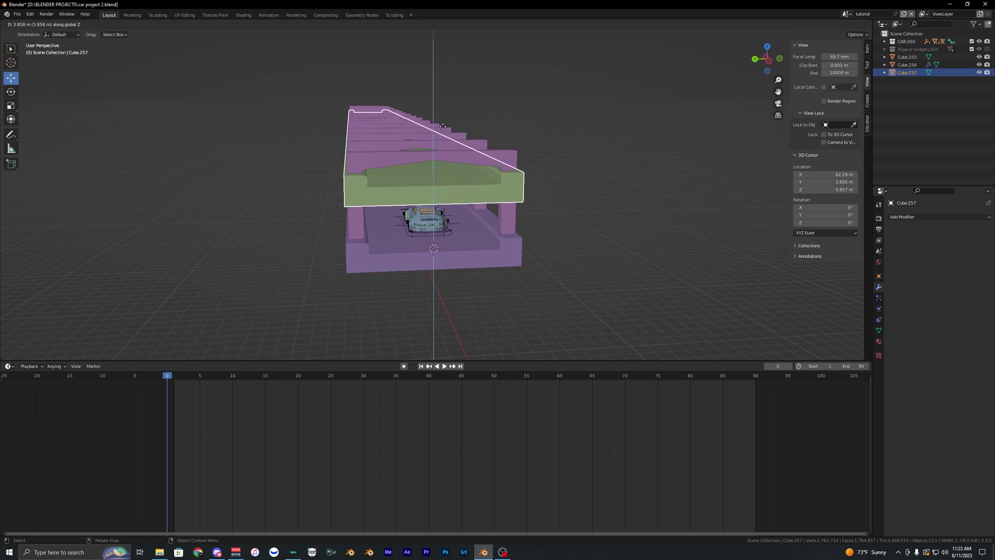
pyautogui.click(446, 86)
pyautogui.scroll(2, 444, 88)
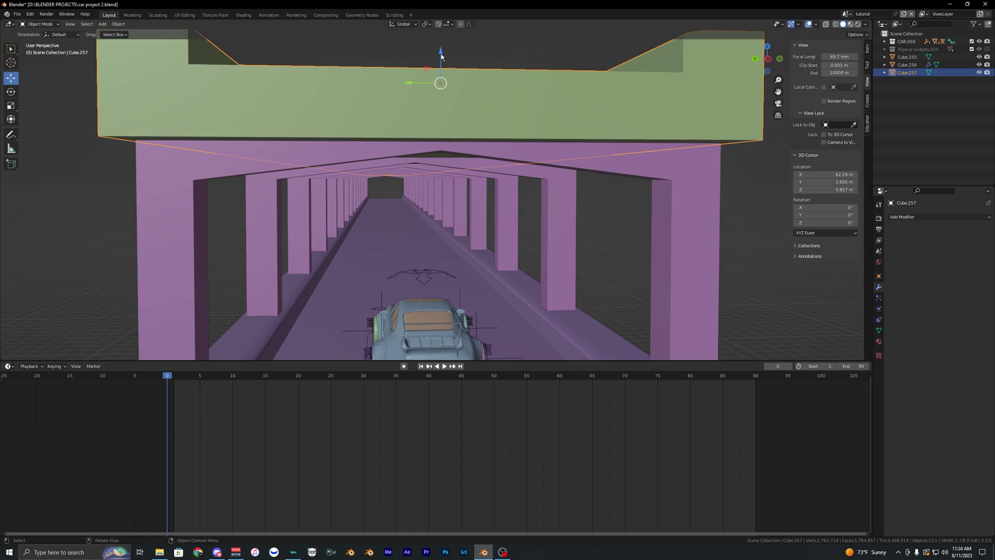
pyautogui.moveTo(442, 53); pyautogui.dragTo(443, 359)
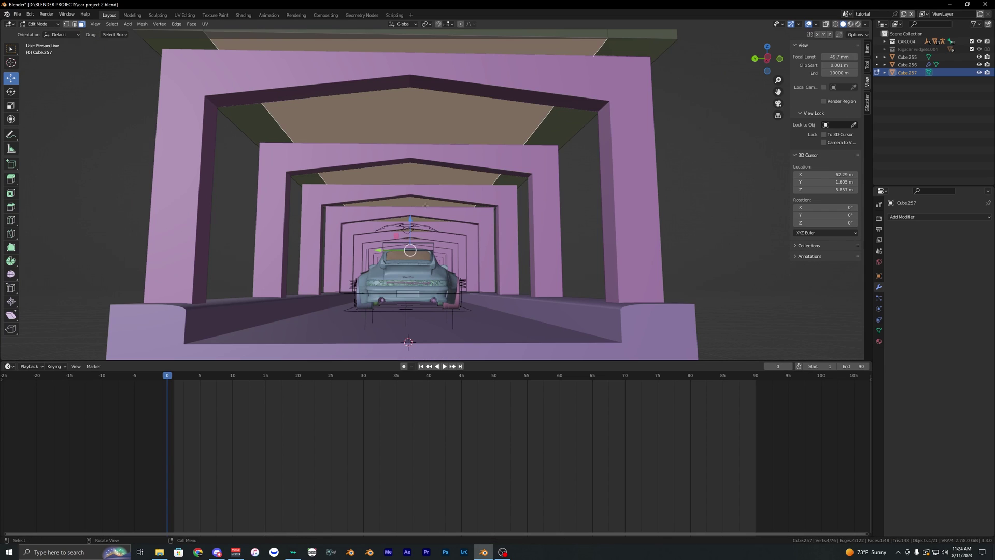
# Extrude the roof's underside face inward by about 0.49 m, nudge it vertically, and leave Edit Mode.
pyautogui.press('e')
pyautogui.click(410, 218)
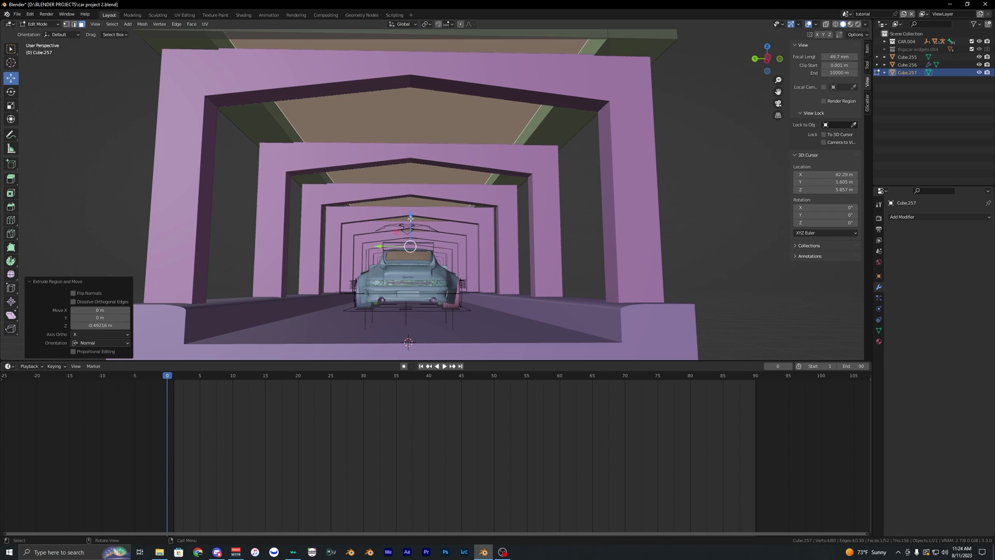
pyautogui.moveTo(402, 161); pyautogui.dragTo(371, 173, button='middle')
pyautogui.moveTo(436, 170); pyautogui.dragTo(435, 160)
pyautogui.press('Tab')
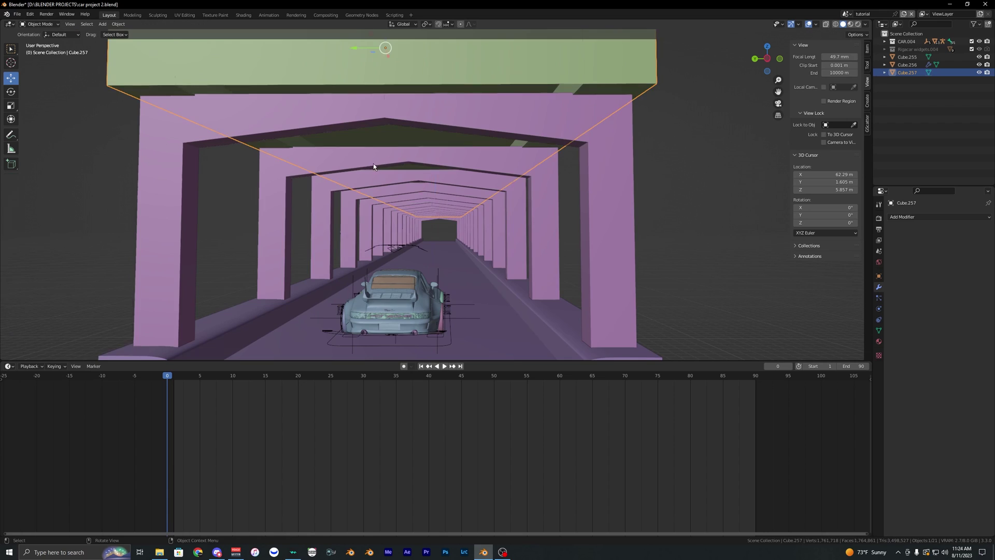
# Add a cube at the 3D cursor and raise it about 3.87 m along Z.
pyautogui.moveTo(374, 165)
pyautogui.mouseDown(button='middle')
pyautogui.moveTo(346, 147)
pyautogui.moveTo(381, 155)
pyautogui.mouseUp(button='middle')
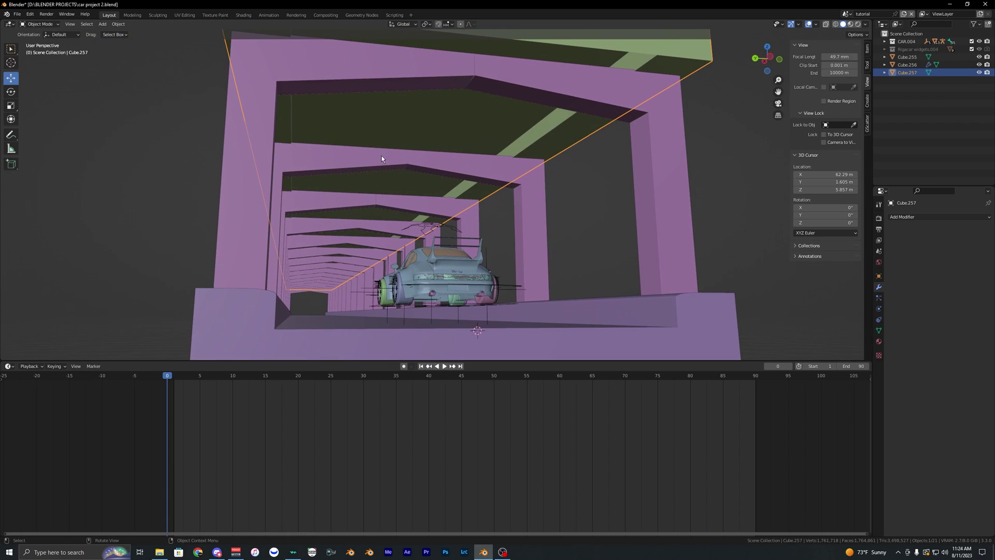
pyautogui.scroll(2, 422, 191)
pyautogui.scroll(-4, 421, 190)
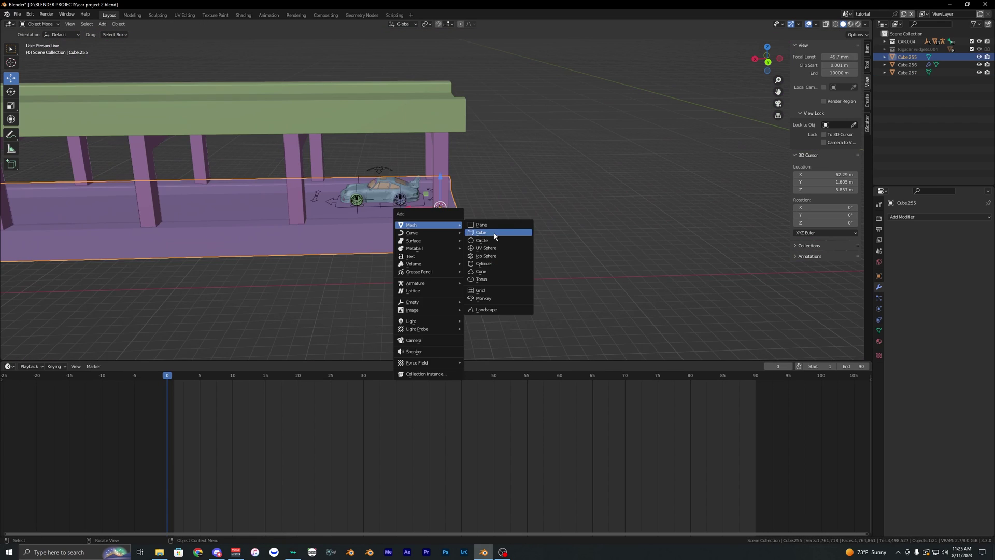
pyautogui.click(495, 236)
pyautogui.scroll(-1, 511, 229)
pyautogui.press('g')
pyautogui.press('z')
pyautogui.click(426, 157)
pyautogui.scroll(3, 426, 157)
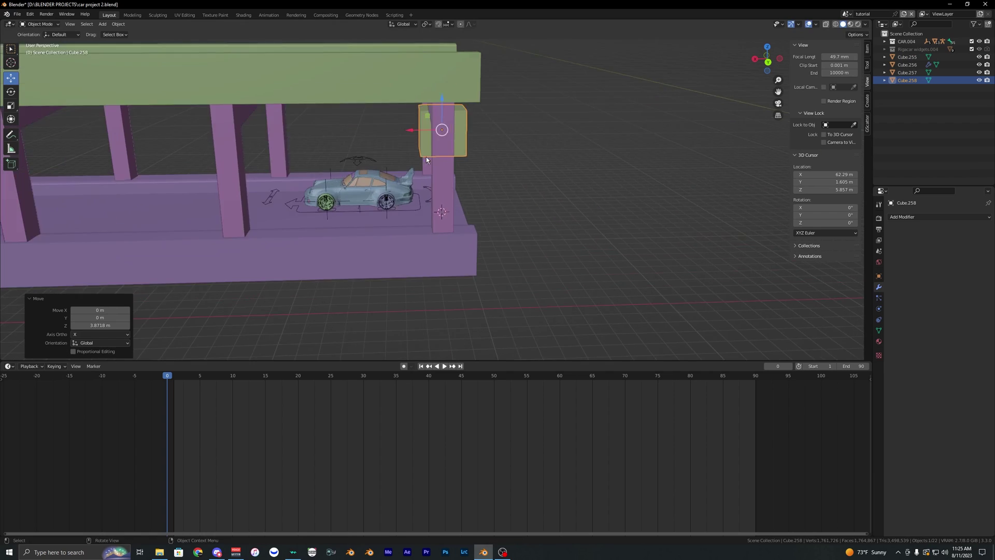
# Move the cube about 2.95 m along X between the first arches, and raise it toward the roof's underside.
pyautogui.moveTo(426, 156); pyautogui.dragTo(433, 111, button='middle')
pyautogui.scroll(4, 433, 111)
pyautogui.moveTo(544, 213); pyautogui.dragTo(426, 183)
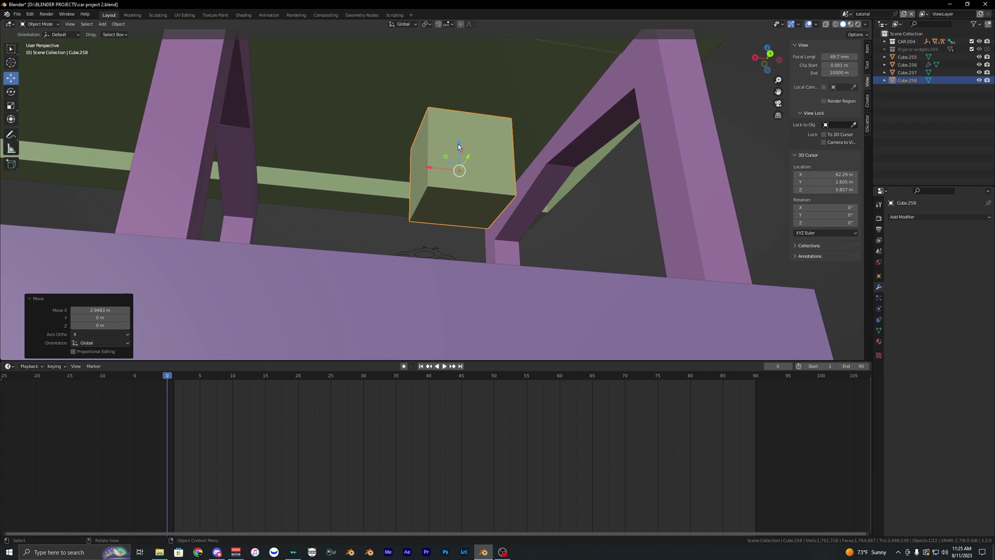
pyautogui.moveTo(458, 146)
pyautogui.mouseDown()
pyautogui.moveTo(459, 114)
pyautogui.moveTo(458, 128)
pyautogui.mouseUp()
pyautogui.moveTo(464, 133); pyautogui.dragTo(496, 138, button='middle')
# In Edit Mode, flatten the cube by raising its bottom face, and scale it along Y into a wide beam under the roof.
pyautogui.press('Tab')
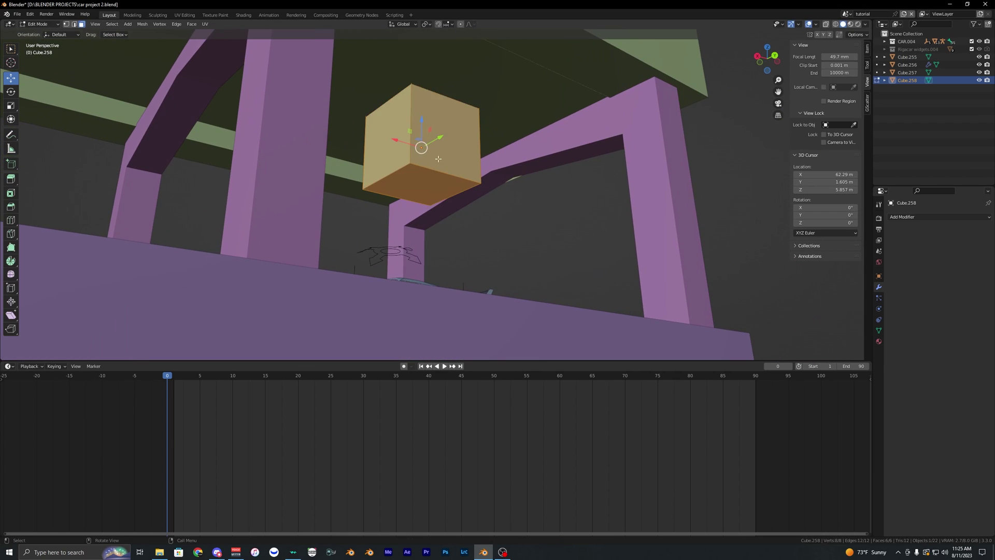
pyautogui.click(426, 182)
pyautogui.moveTo(423, 159); pyautogui.dragTo(423, 112)
pyautogui.click(443, 116)
pyautogui.moveTo(444, 115); pyautogui.dragTo(456, 171, button='middle')
pyautogui.press('s')
pyautogui.press('y')
pyautogui.click(680, 208)
pyautogui.moveTo(451, 151); pyautogui.dragTo(449, 138)
pyautogui.press('Tab')
# Select the beam's side face in Edit Mode, shift it slightly along Z, and leave Edit Mode.
pyautogui.moveTo(450, 142); pyautogui.dragTo(454, 133, button='middle')
pyautogui.press('Tab')
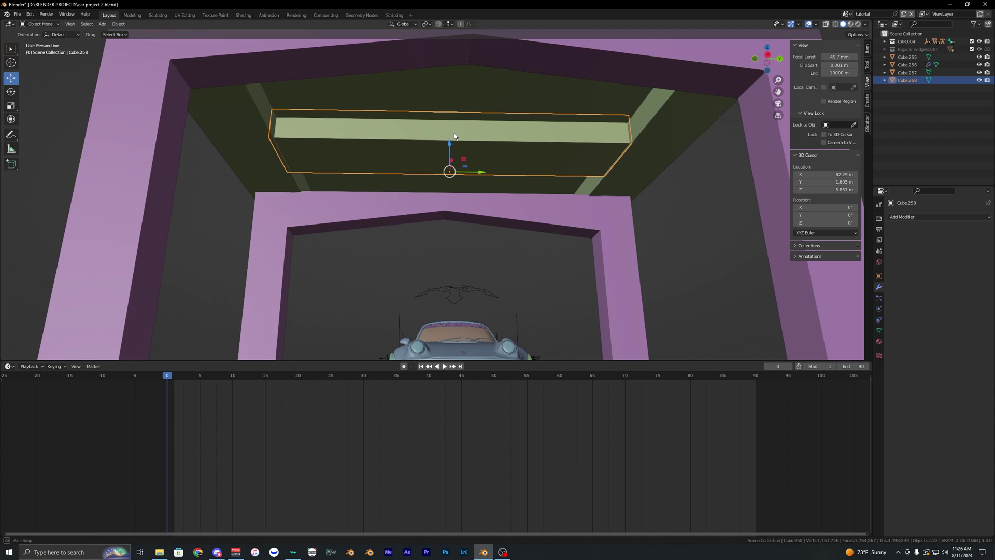
pyautogui.press('Tab')
pyautogui.click(454, 133)
pyautogui.moveTo(451, 104); pyautogui.dragTo(452, 110)
pyautogui.press('Tab')
pyautogui.moveTo(452, 111); pyautogui.dragTo(467, 194, button='middle')
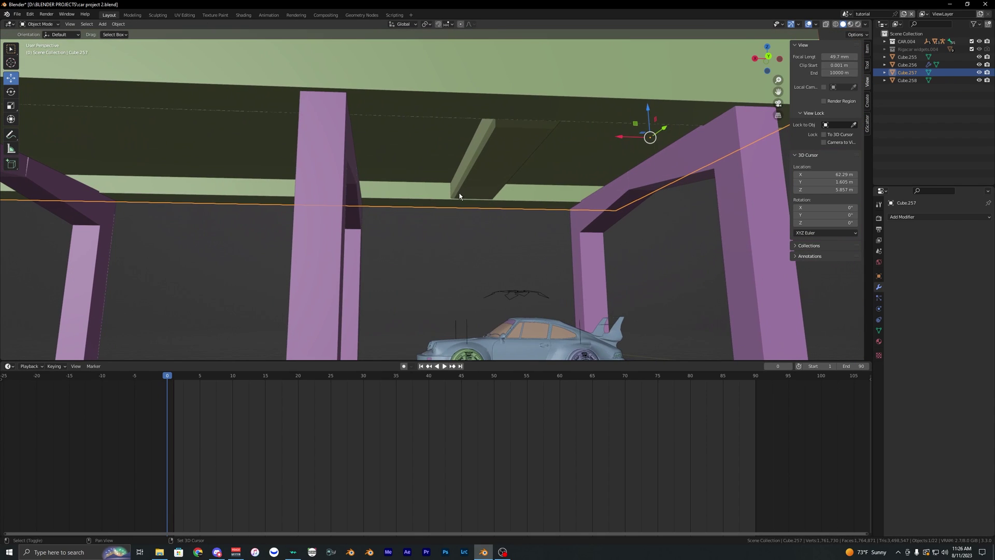
# Add an Array modifier to the beam under the roof.
pyautogui.click(913, 217)
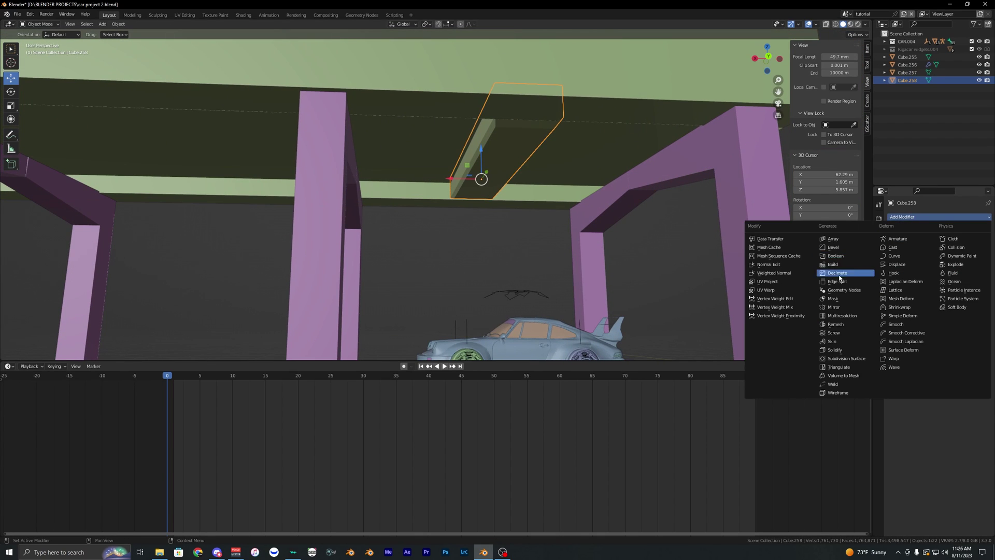
pyautogui.click(835, 240)
pyautogui.moveTo(486, 262); pyautogui.dragTo(470, 262, button='middle')
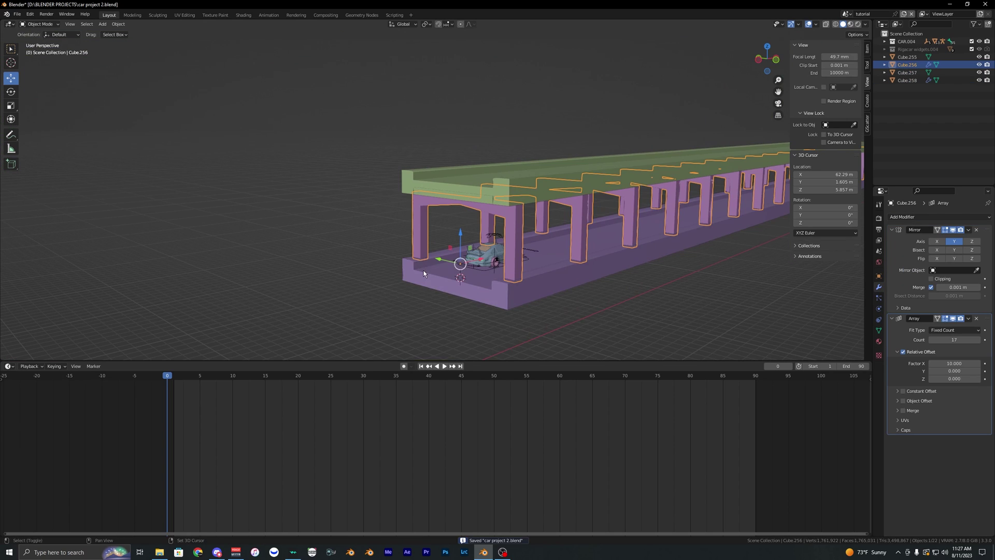
# Add a cylinder mesh at the 3D cursor and raise it along Z above the road surface.
pyautogui.hotkey('shift', 'a')
pyautogui.moveTo(424, 269)
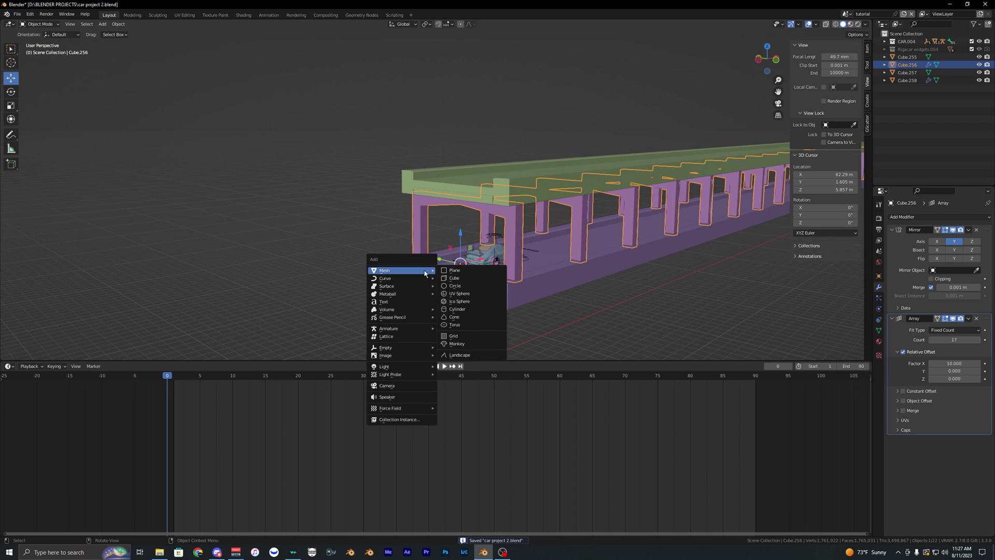
pyautogui.click(468, 312)
pyautogui.scroll(5, 471, 320)
pyautogui.keyDown('shift'); pyautogui.moveTo(471, 321); pyautogui.dragTo(462, 249, button='middle'); pyautogui.keyUp('shift')
pyautogui.moveTo(461, 249); pyautogui.dragTo(490, 261, button='middle')
pyautogui.scroll(3, 478, 253)
pyautogui.click(486, 239)
pyautogui.moveTo(478, 242); pyautogui.dragTo(480, 110)
# Move the cylinder along Y into one row of pillars as a long railing beside the car, and deselect it.
pyautogui.moveTo(480, 110); pyautogui.dragTo(515, 157, button='middle')
pyautogui.moveTo(444, 136); pyautogui.dragTo(239, 133)
pyautogui.scroll(-4, 249, 135)
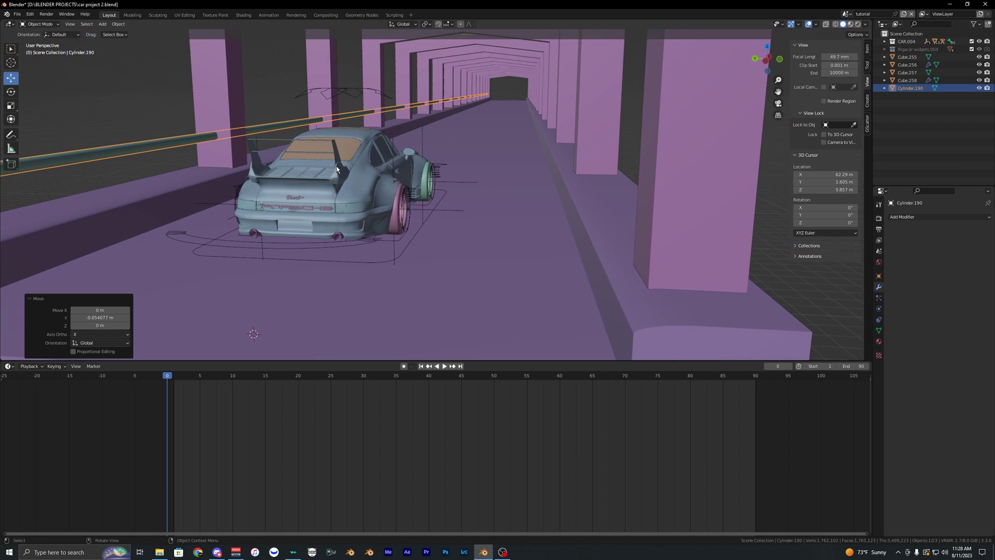
pyautogui.click(171, 86)
pyautogui.moveTo(171, 87); pyautogui.dragTo(178, 128, button='middle')
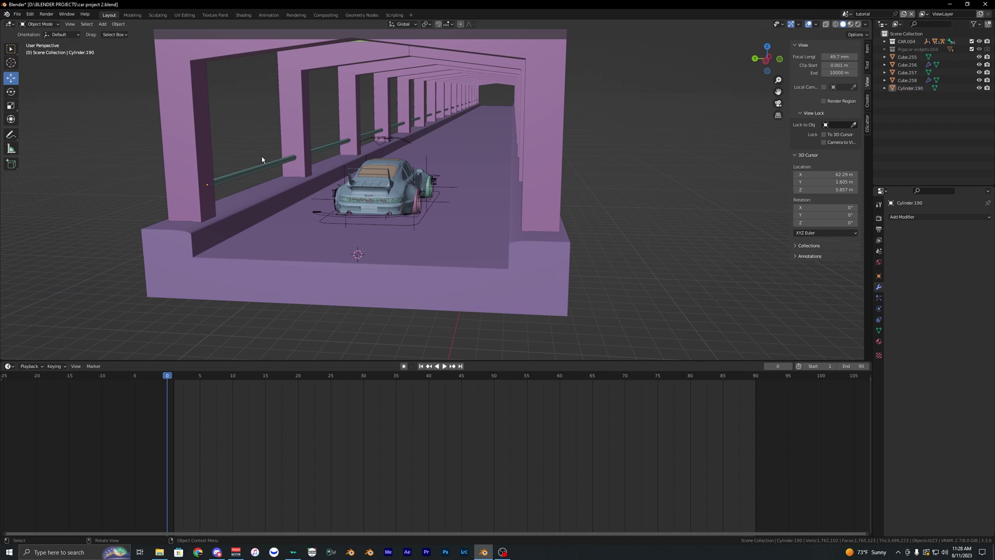
# Duplicate the railing and place the copy along the opposite row of pillars.
pyautogui.hotkey('shift', 'd')
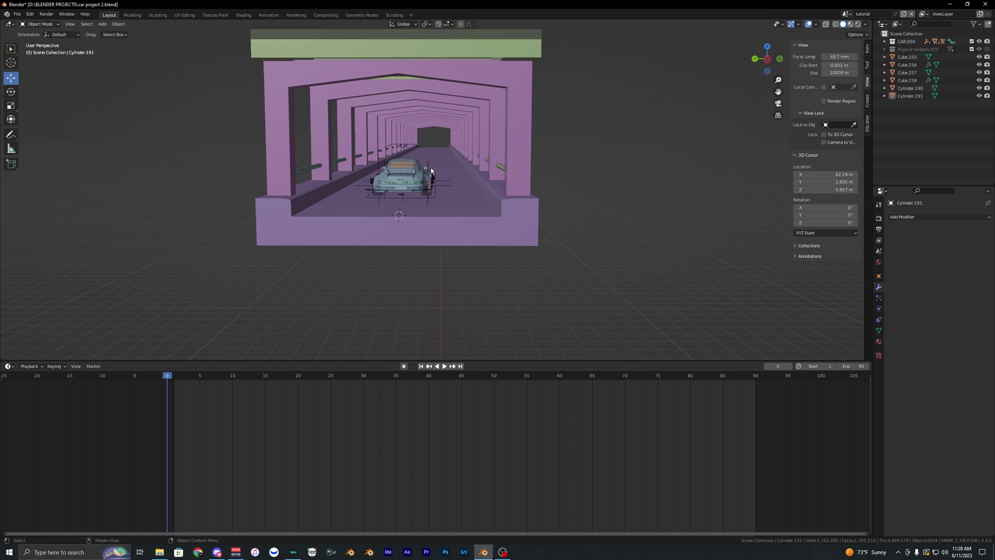
pyautogui.scroll(-1, 432, 169)
pyautogui.moveTo(429, 170)
pyautogui.mouseDown(button='middle')
pyautogui.moveTo(418, 172)
pyautogui.moveTo(454, 168)
pyautogui.moveTo(429, 169)
pyautogui.mouseUp(button='middle')
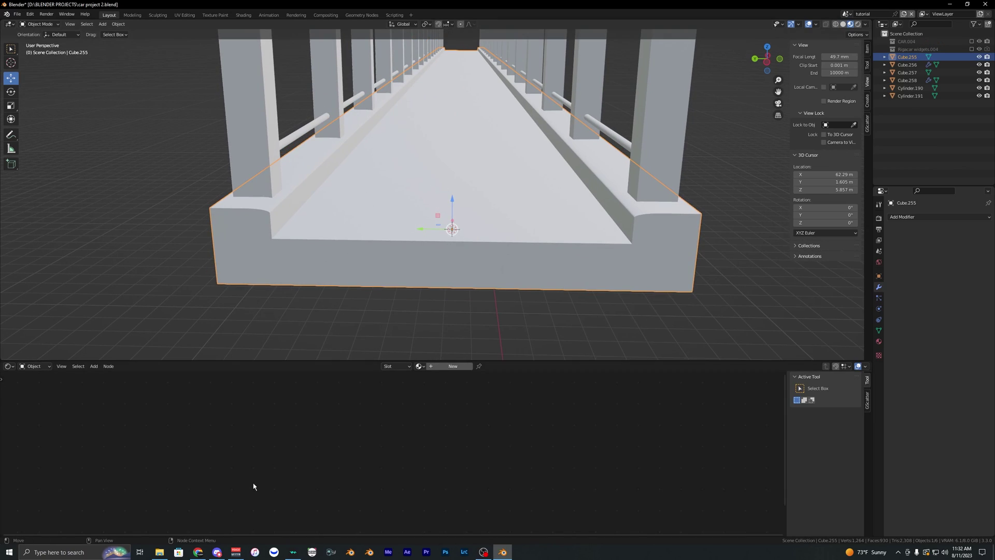
# Switch to Chrome, open the FreeCreatives road texture with the dashed centre line, and save the image as ROAD.jpg.
pyautogui.click(198, 553)
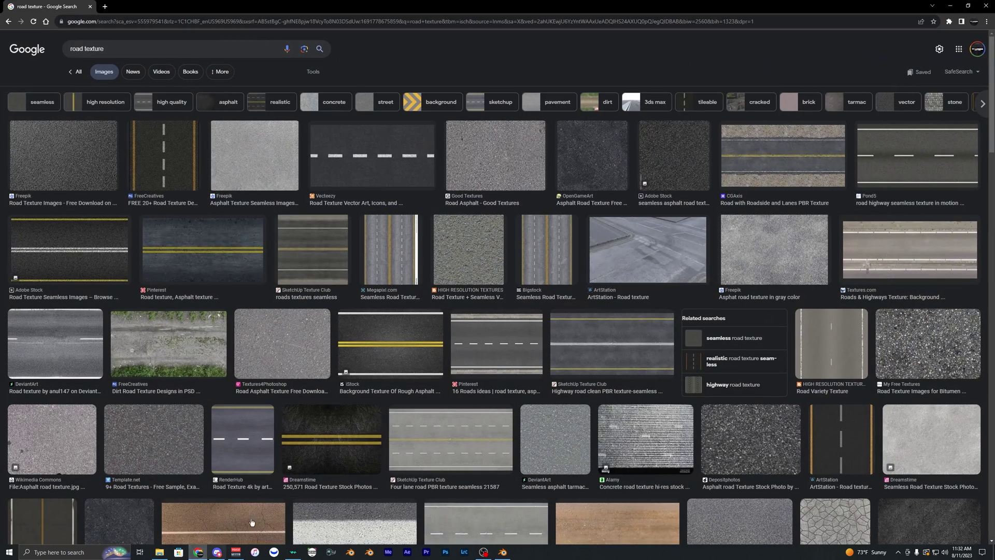
pyautogui.click(152, 152)
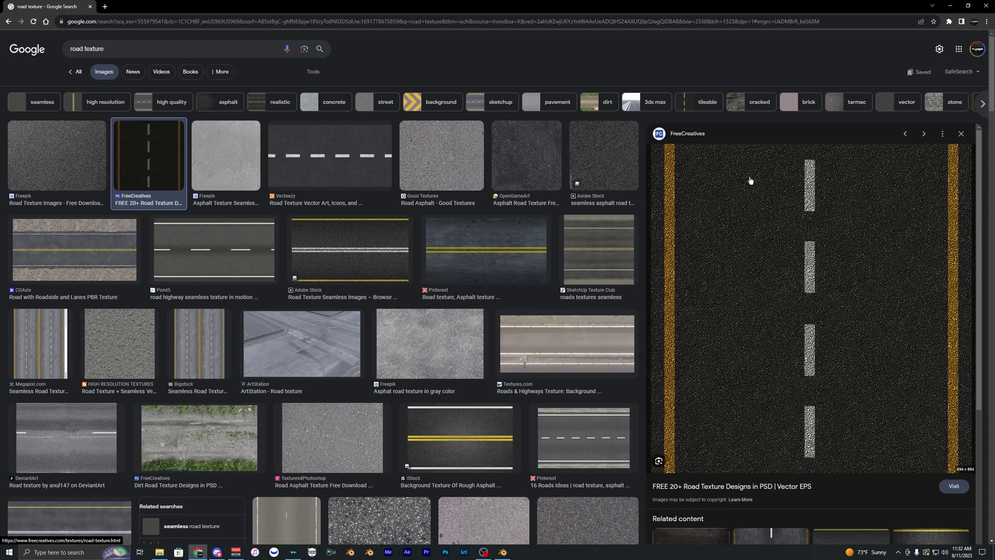
pyautogui.rightClick(773, 204)
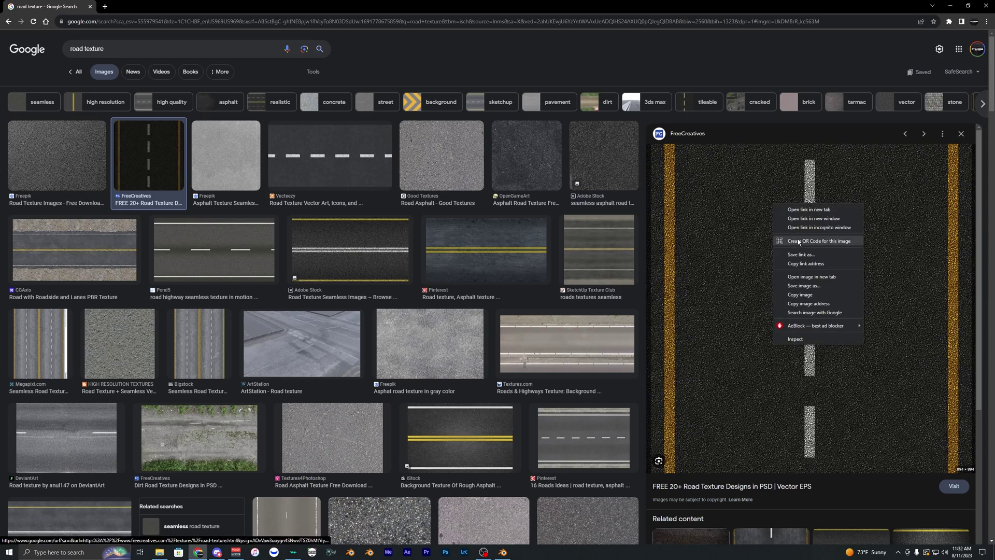
pyautogui.click(804, 286)
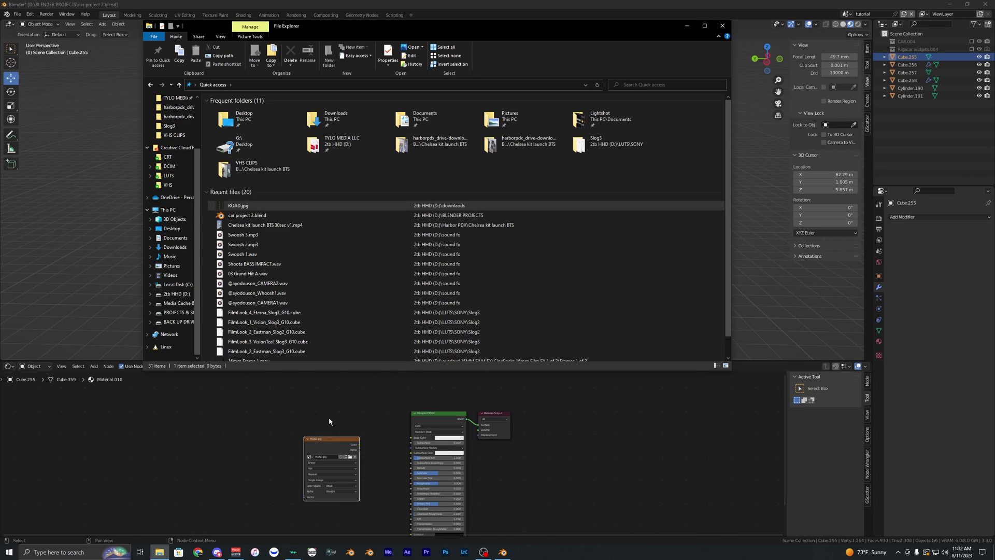
# Place the ROAD.jpg image texture in the road slab's material and connect its Color to the Principled BSDF's Base Color.
pyautogui.click(329, 417)
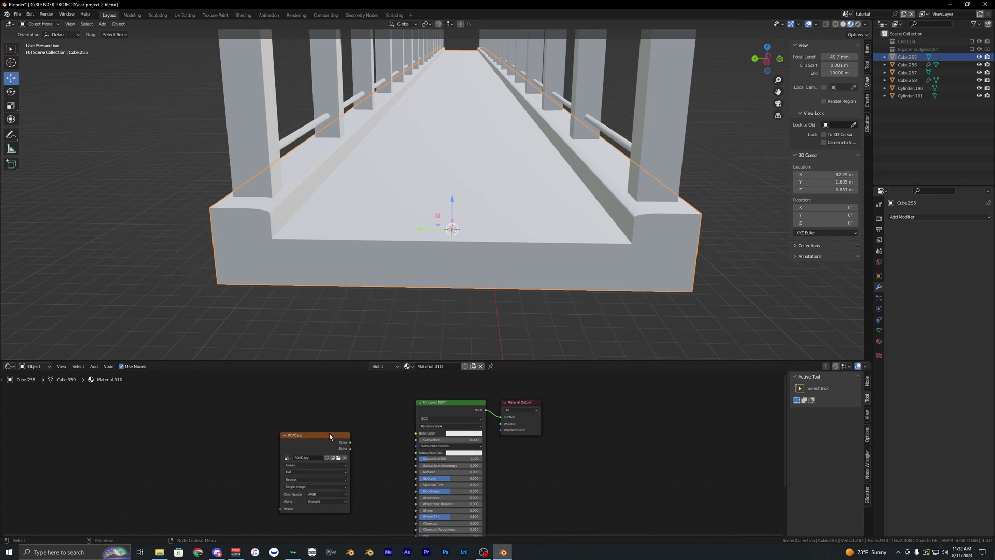
pyautogui.scroll(2, 329, 434)
pyautogui.moveTo(462, 395); pyautogui.dragTo(462, 392)
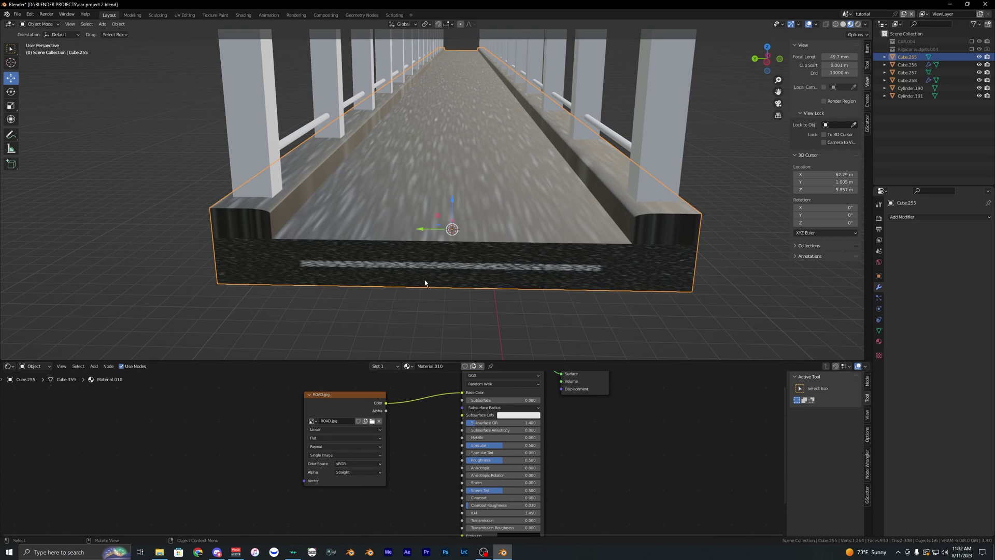
# Add a second, empty material slot to the road slab and assign it to all of the slab's faces.
pyautogui.scroll(1, 425, 192)
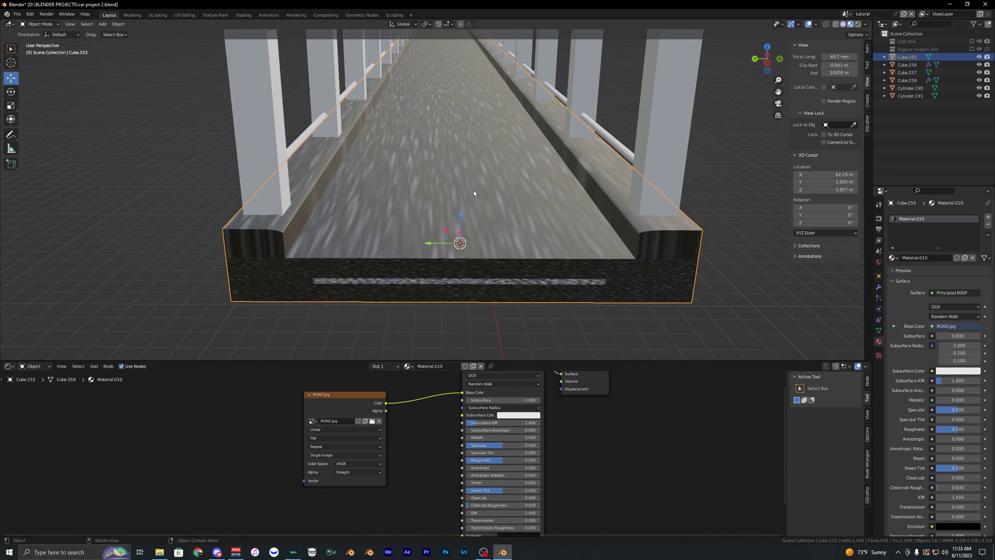
pyautogui.scroll(-3, 468, 194)
pyautogui.scroll(2, 466, 193)
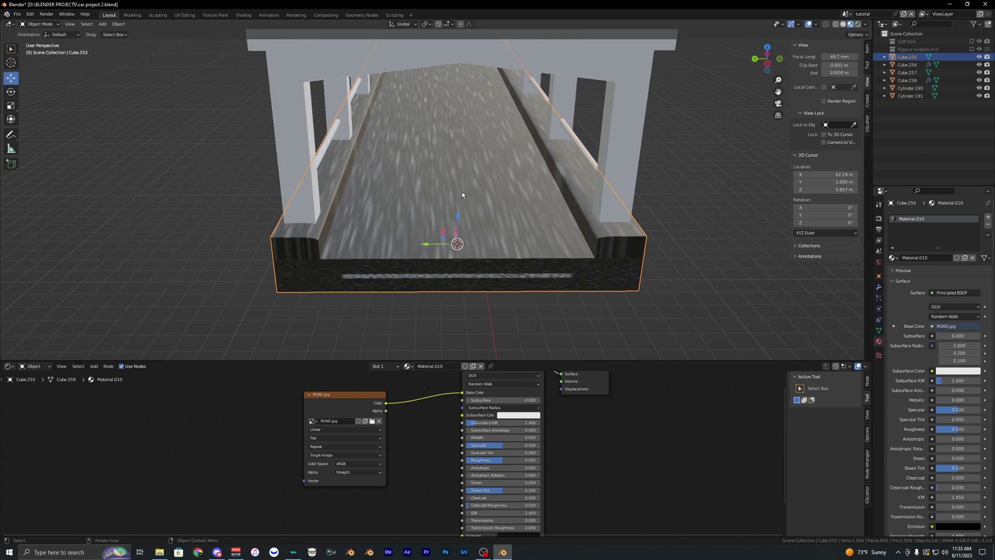
pyautogui.moveTo(462, 192); pyautogui.dragTo(453, 188, button='middle')
pyautogui.press('Tab')
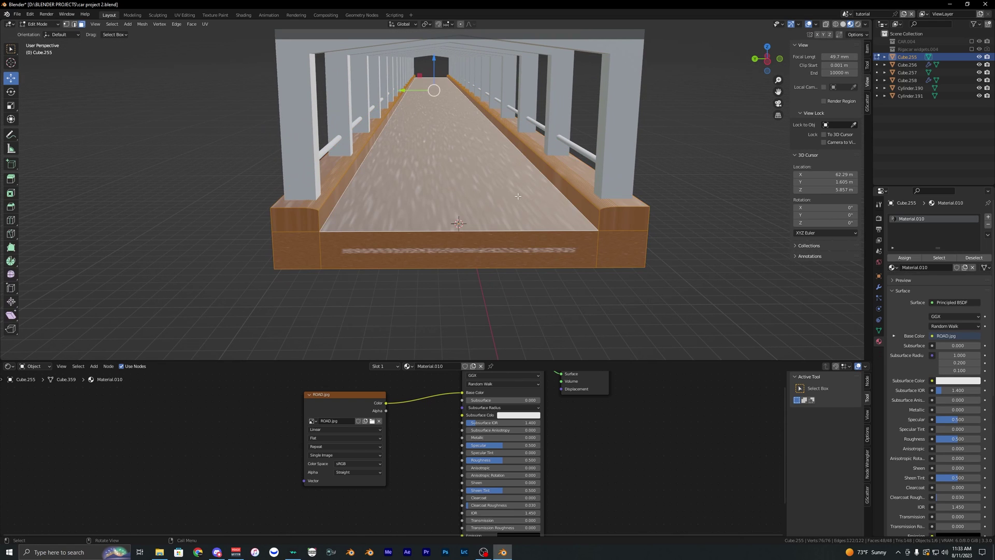
pyautogui.click(435, 186)
pyautogui.press('a')
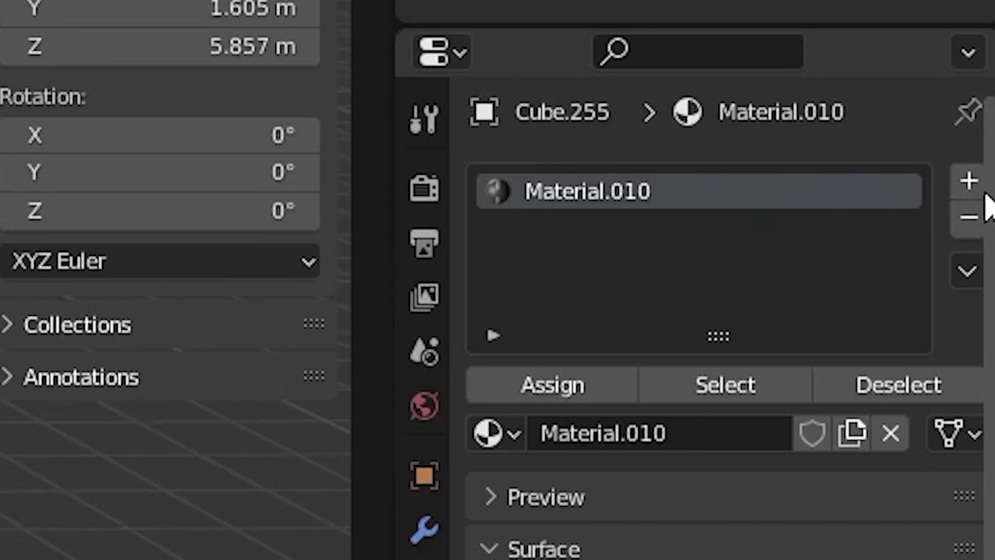
pyautogui.click(988, 217)
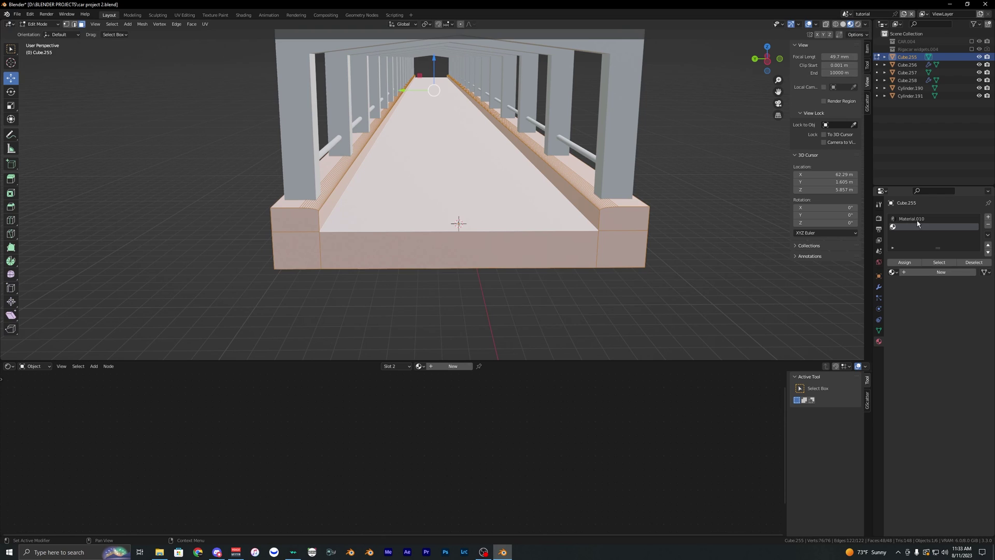
# Select only the road's top surface between the kerbs and assign Material.010 to it.
pyautogui.click(432, 179)
pyautogui.moveTo(432, 180); pyautogui.dragTo(450, 204, button='middle')
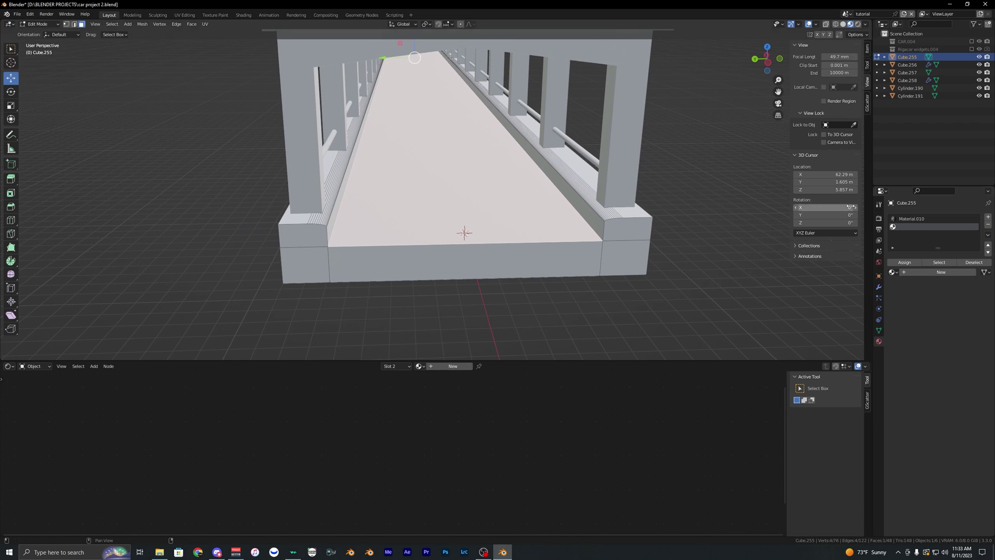
pyautogui.click(925, 218)
pyautogui.click(907, 263)
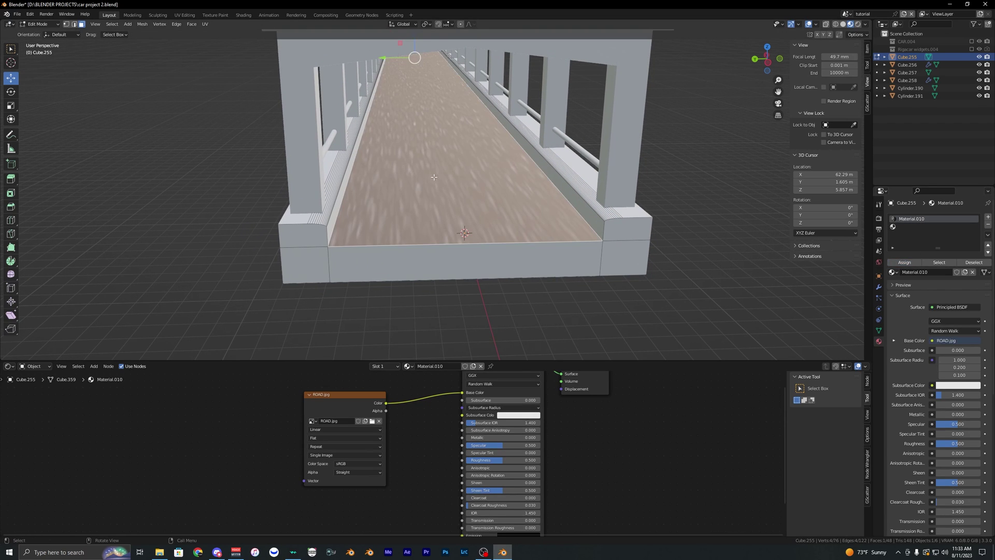
# Open the UV Editing workspace with the road surface in mesh editing and unwrap that face.
pyautogui.press('Tab')
pyautogui.moveTo(434, 176); pyautogui.dragTo(451, 166, button='middle')
pyautogui.press('Tab')
pyautogui.click(182, 15)
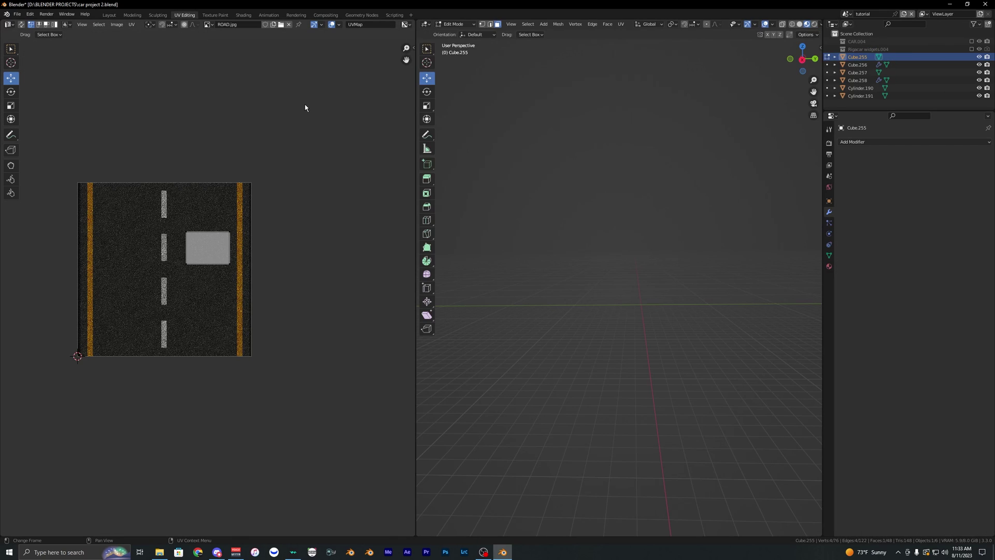
pyautogui.press('u')
pyautogui.click(542, 207)
pyautogui.moveTo(543, 209); pyautogui.dragTo(601, 248, button='middle')
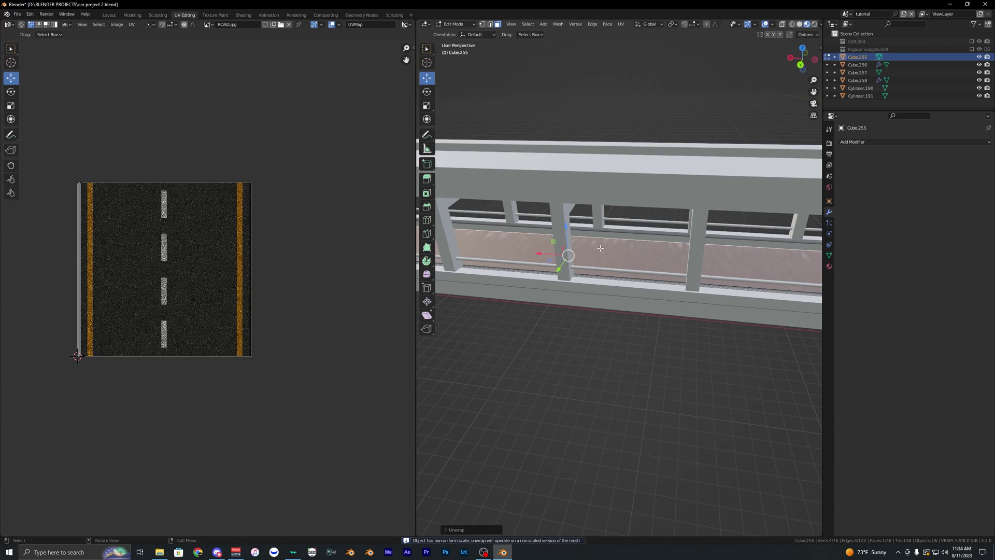
# Remap the road surface's UVs with Cube Projection.
pyautogui.press('u')
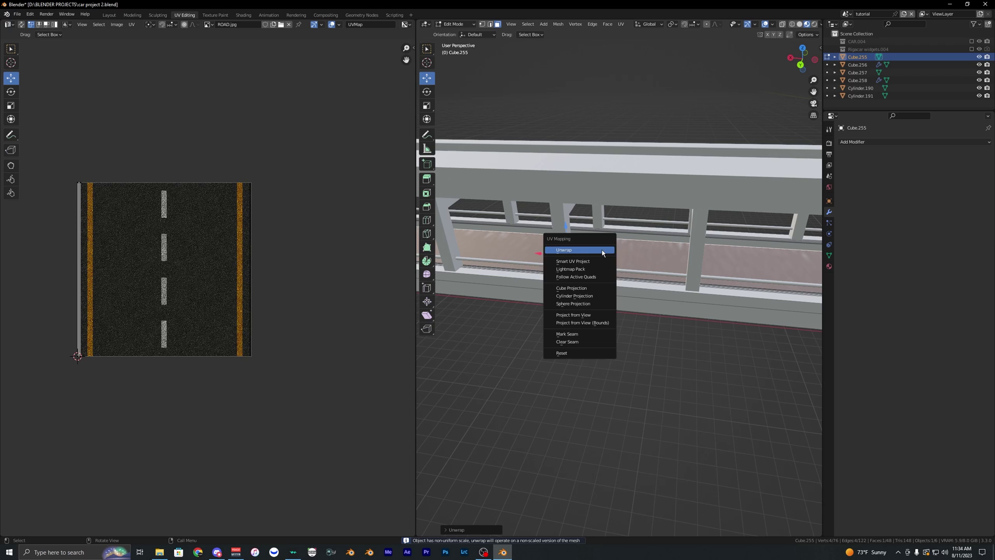
pyautogui.click(592, 289)
pyautogui.moveTo(562, 270); pyautogui.dragTo(586, 293, button='middle')
pyautogui.scroll(-5, 586, 293)
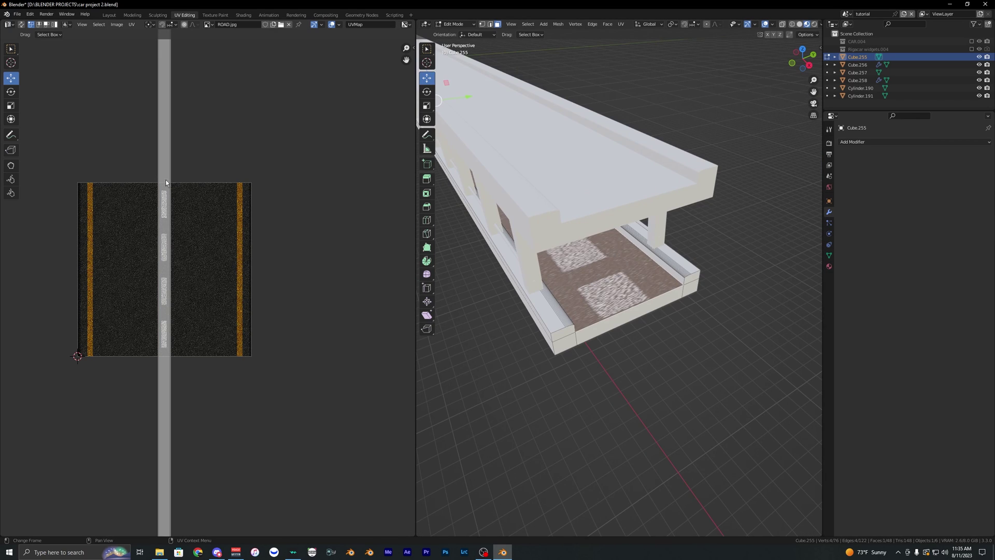
# Scale the road's whole UV island to span both yellow edge lines of ROAD.jpg, and rescale it along Y to adjust the dashes.
pyautogui.press('a')
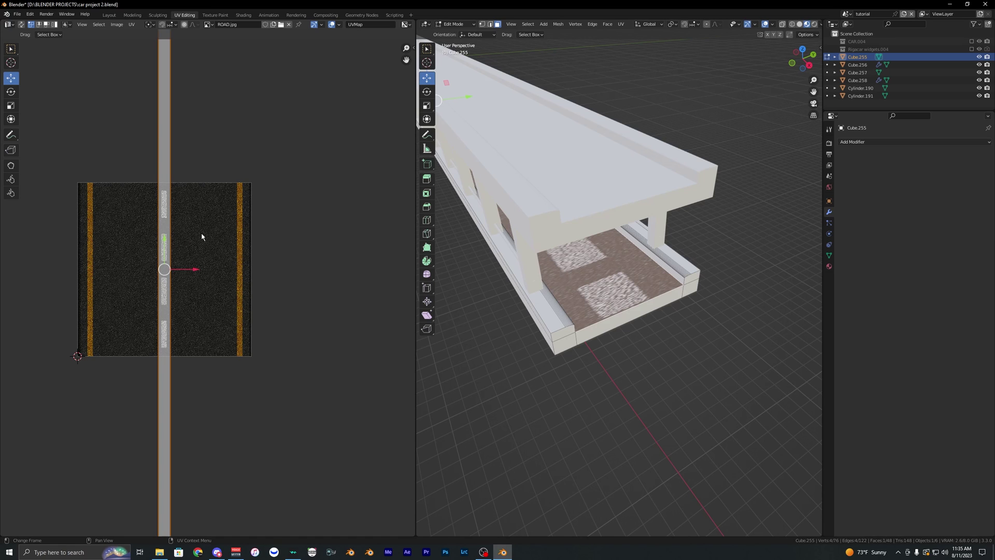
pyautogui.press('s')
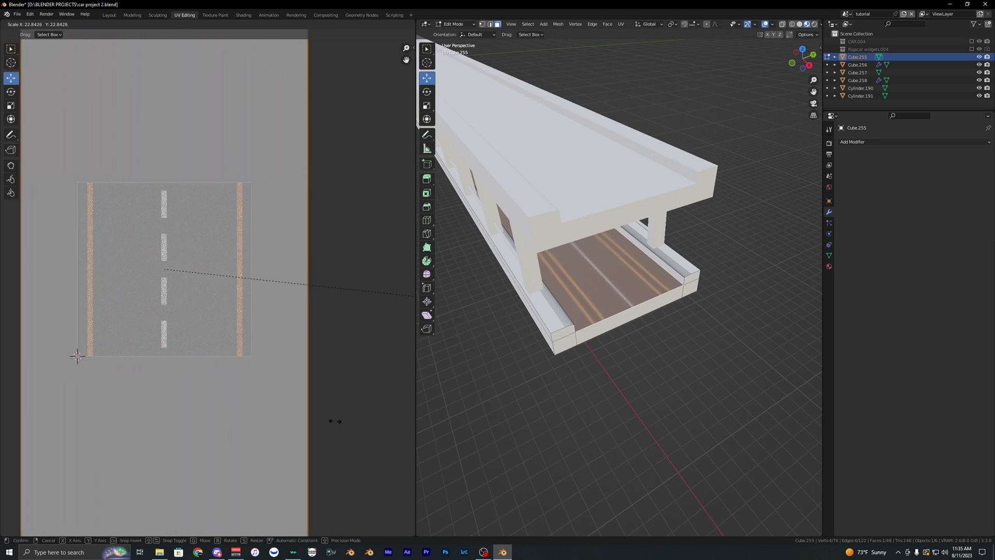
pyautogui.click(128, 347)
pyautogui.press('s')
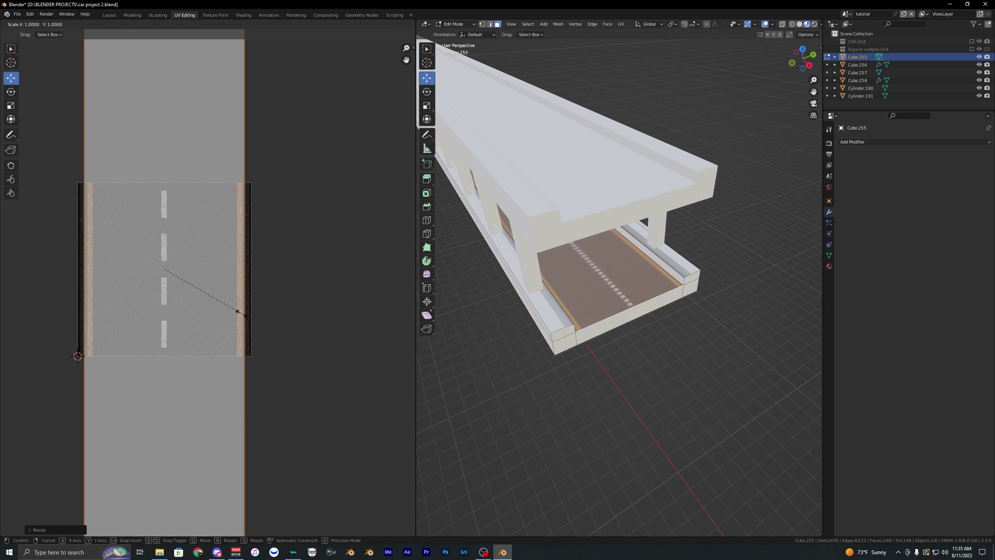
pyautogui.press('y')
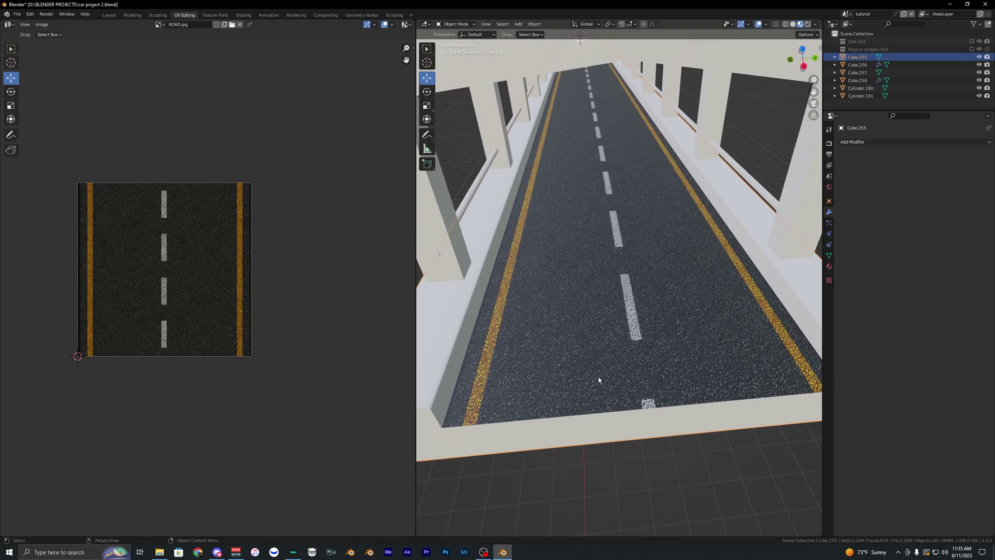
pyautogui.moveTo(598, 379); pyautogui.dragTo(593, 344, button='middle')
pyautogui.scroll(2, 626, 362)
pyautogui.scroll(-3, 596, 346)
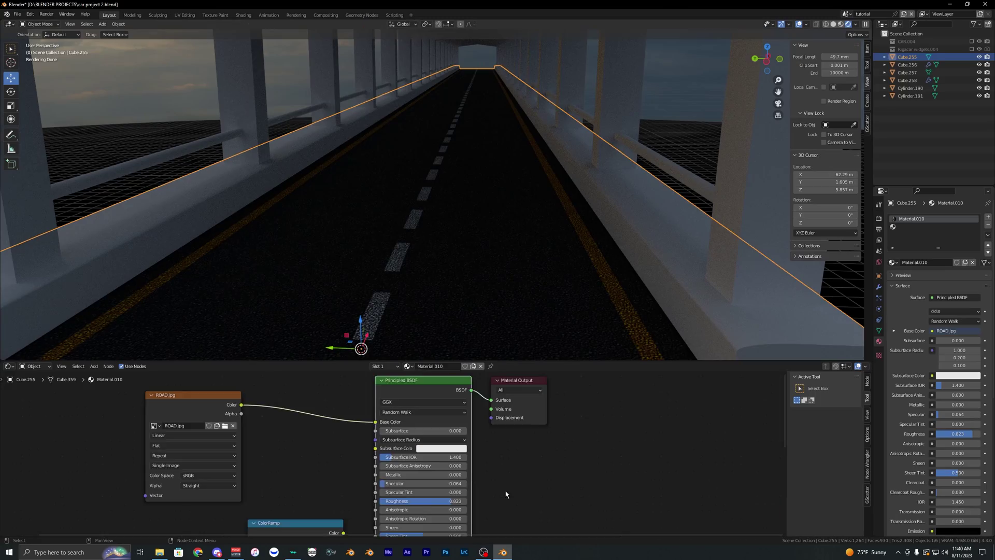
# Set the road material's Principled BSDF to Roughness 0.882 and Specular 0.068.
pyautogui.scroll(3, 487, 450)
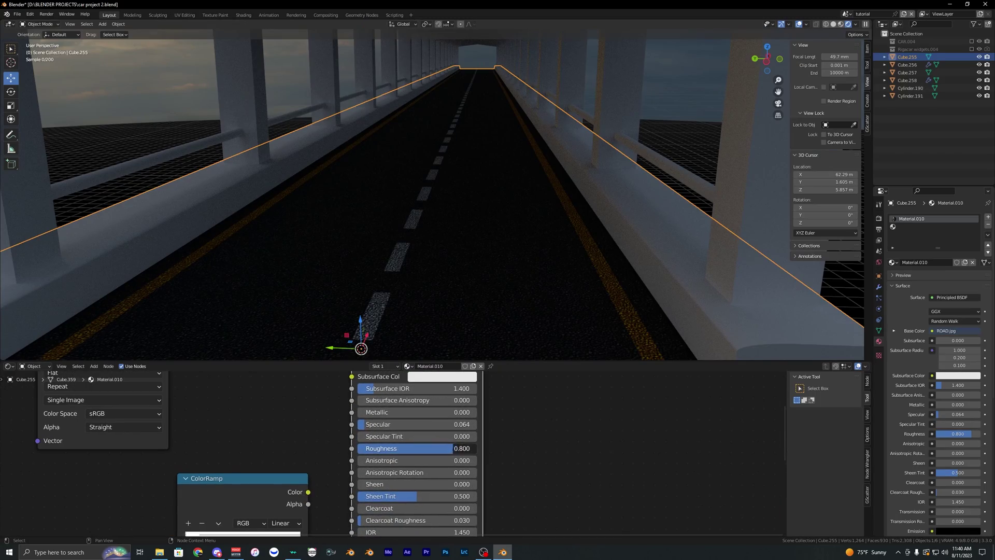
pyautogui.moveTo(410, 449); pyautogui.dragTo(363, 424)
pyautogui.scroll(-6, 462, 258)
pyautogui.scroll(4, 460, 261)
pyautogui.scroll(-4, 402, 460)
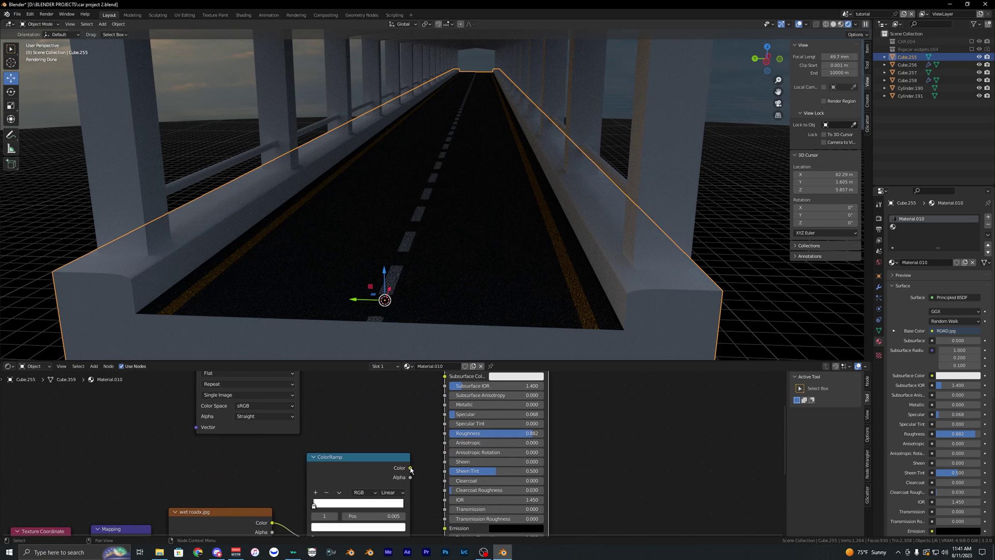
# Connect the ColorRamp's Color output to the Principled BSDF's Roughness input.
pyautogui.moveTo(410, 467); pyautogui.dragTo(433, 428)
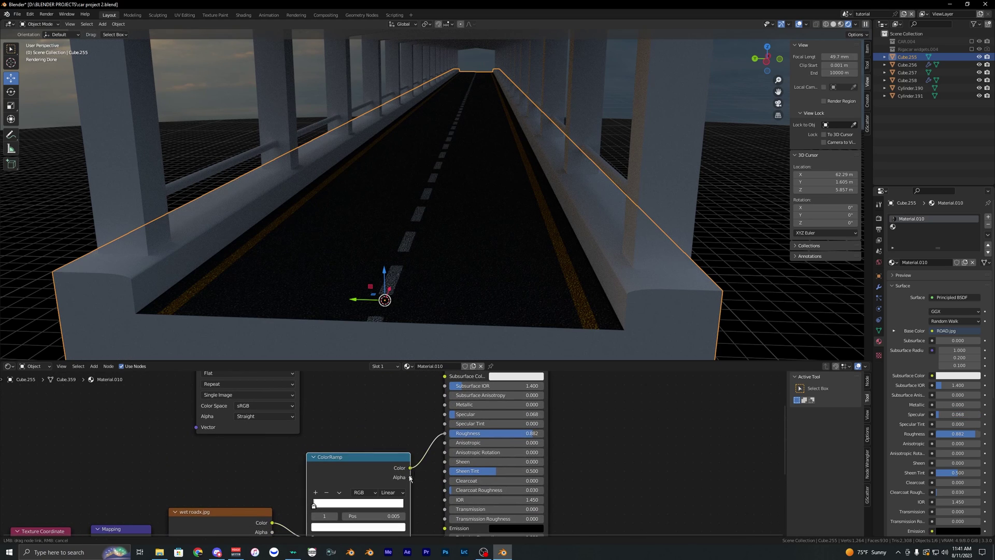
pyautogui.scroll(-3, 408, 479)
pyautogui.moveTo(399, 482); pyautogui.dragTo(466, 440, button='middle')
pyautogui.scroll(1, 390, 461)
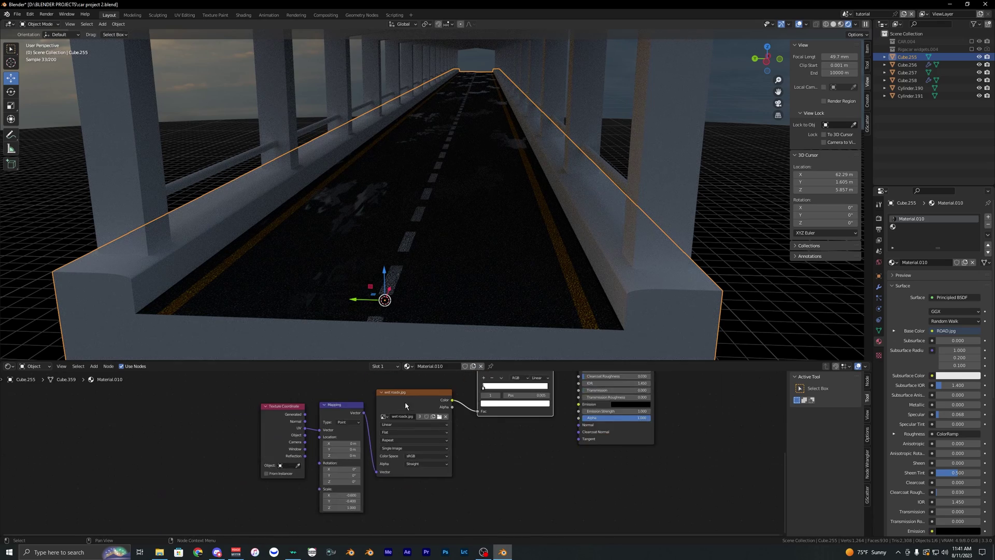
# Examine the Texture Coordinate, Mapping and wet roadx.jpg nodes feeding the ColorRamp, and their effect on the road surface.
pyautogui.scroll(3, 406, 406)
pyautogui.moveTo(433, 389); pyautogui.dragTo(411, 412, button='middle')
pyautogui.click(411, 412)
pyautogui.scroll(3, 404, 410)
pyautogui.moveTo(596, 337); pyautogui.dragTo(593, 329, button='middle')
pyautogui.moveTo(643, 391); pyautogui.dragTo(555, 471, button='middle')
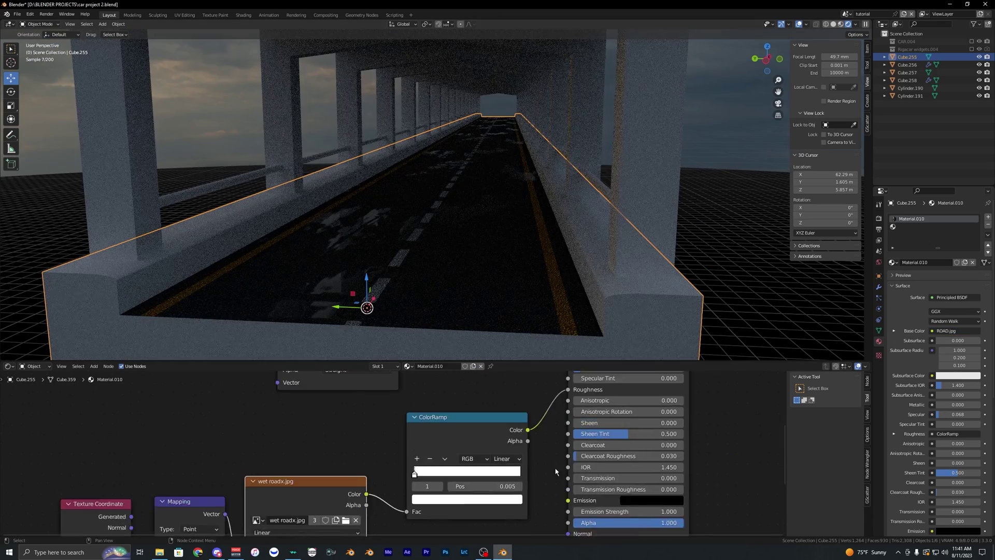
pyautogui.scroll(-2, 556, 472)
pyautogui.moveTo(507, 431); pyautogui.dragTo(571, 441, button='middle')
pyautogui.scroll(-1, 610, 379)
pyautogui.scroll(2, 628, 393)
# Select the ColorRamp node and shift its first stop to position 0.014.
pyautogui.click(455, 413)
pyautogui.scroll(3, 430, 445)
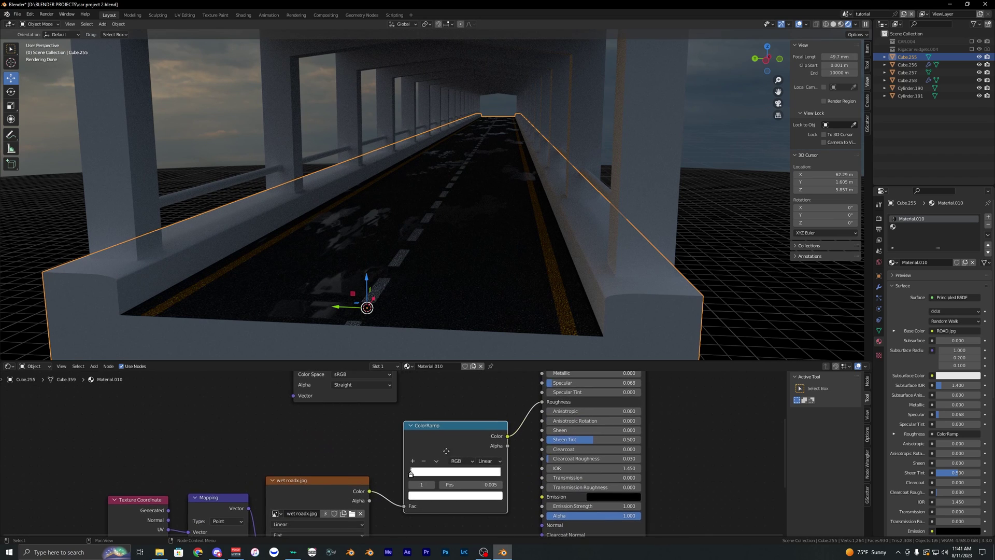
pyautogui.moveTo(411, 449); pyautogui.dragTo(486, 459)
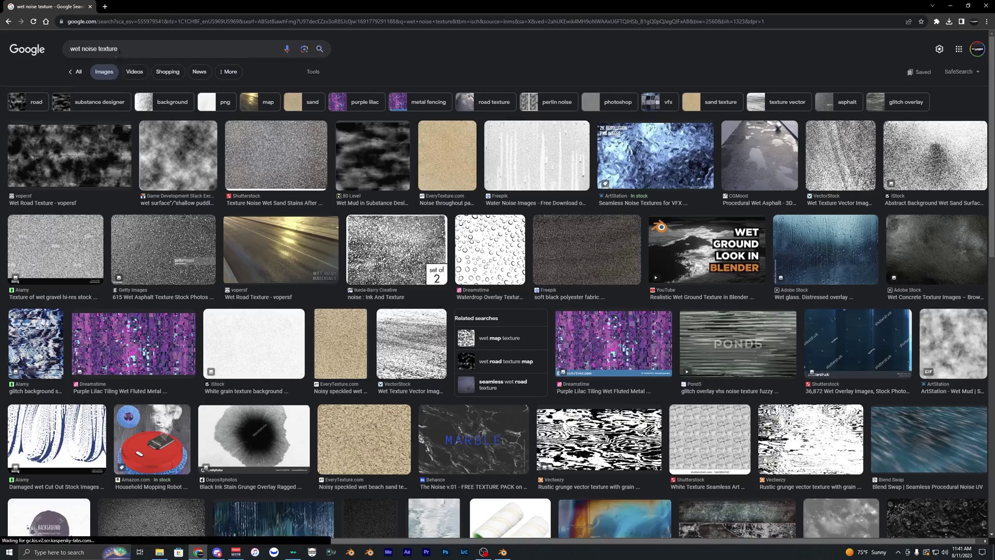
# Preview the vopersf Wet Road Texture in Chrome's wet noise texture image results, close the preview and return to Blender.
pyautogui.click(86, 134)
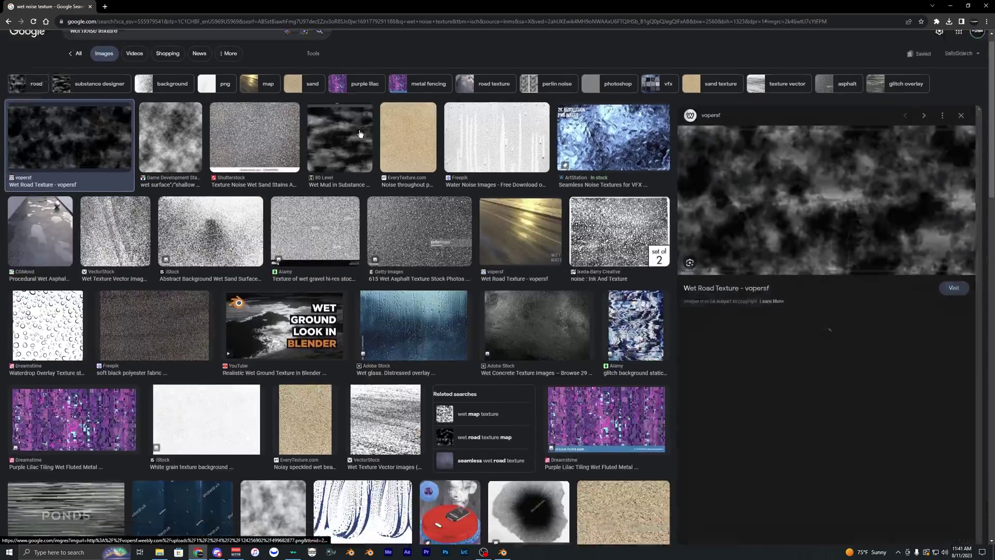
pyautogui.click(961, 67)
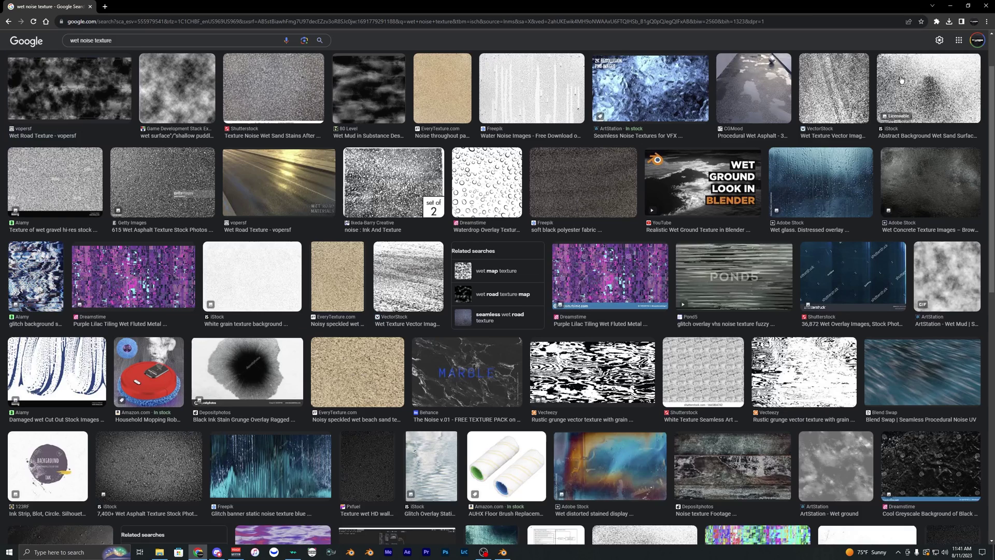
pyautogui.scroll(2, 901, 81)
pyautogui.hotkey('alt', 'Tab')
# Try connecting the wet roadx.jpg Color output directly to Roughness, bypassing the ColorRamp, and undo that connection.
pyautogui.moveTo(357, 463); pyautogui.dragTo(324, 495, button='middle')
pyautogui.moveTo(464, 392); pyautogui.dragTo(464, 393)
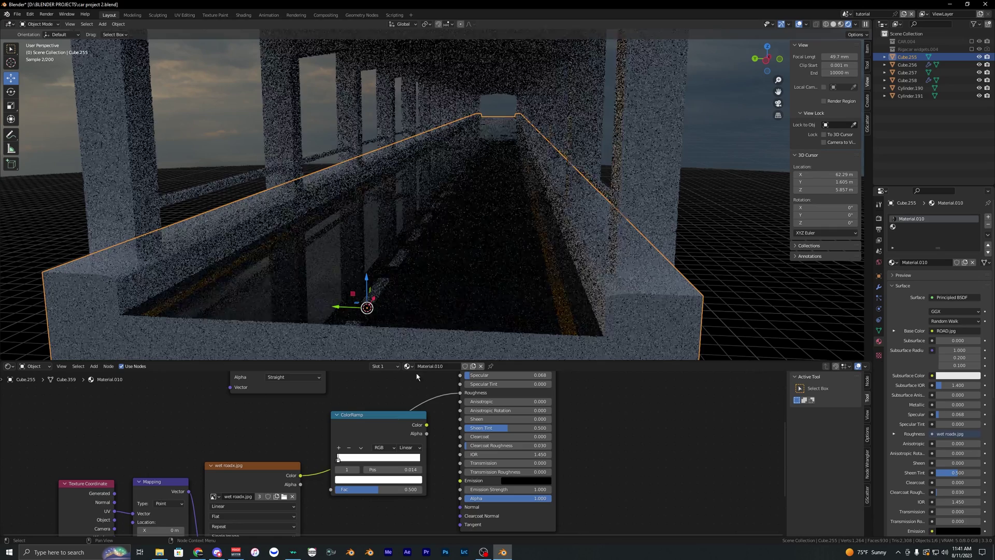
pyautogui.hotkey('ctrl', 'z')
pyautogui.scroll(-1, 332, 428)
pyautogui.moveTo(316, 450); pyautogui.dragTo(368, 401, button='middle')
pyautogui.moveTo(253, 441); pyautogui.dragTo(319, 401, button='middle')
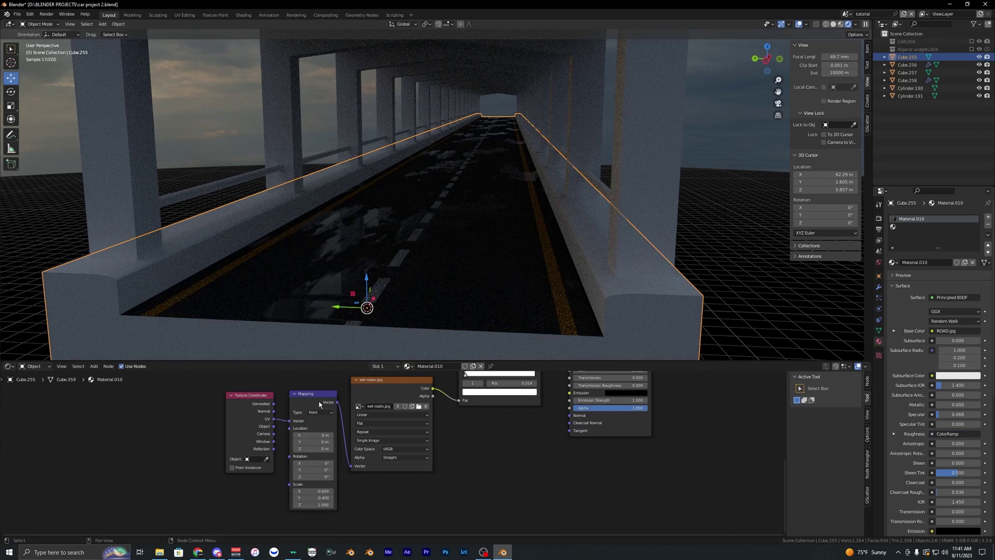
pyautogui.moveTo(249, 391); pyautogui.dragTo(234, 414, button='middle')
pyautogui.keyDown('shift'); pyautogui.click(235, 417); pyautogui.keyUp('shift')
pyautogui.moveTo(383, 381); pyautogui.dragTo(298, 435, button='middle')
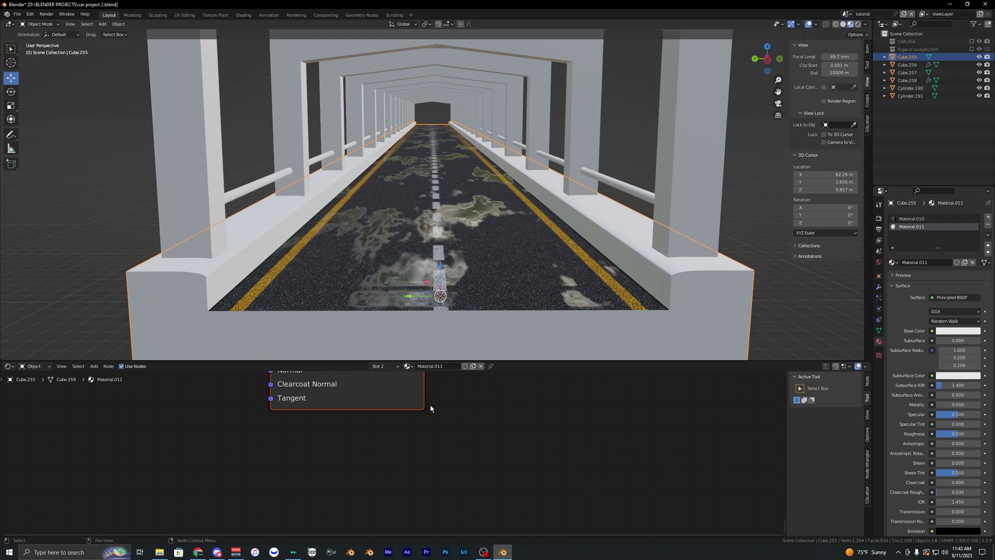
# Switch to Chrome, search Google Images for concrete, and save the grey Freepik concrete texture image.
pyautogui.moveTo(431, 409); pyautogui.dragTo(446, 493, button='middle')
pyautogui.scroll(-10, 443, 495)
pyautogui.moveTo(325, 403); pyautogui.dragTo(350, 441, button='middle')
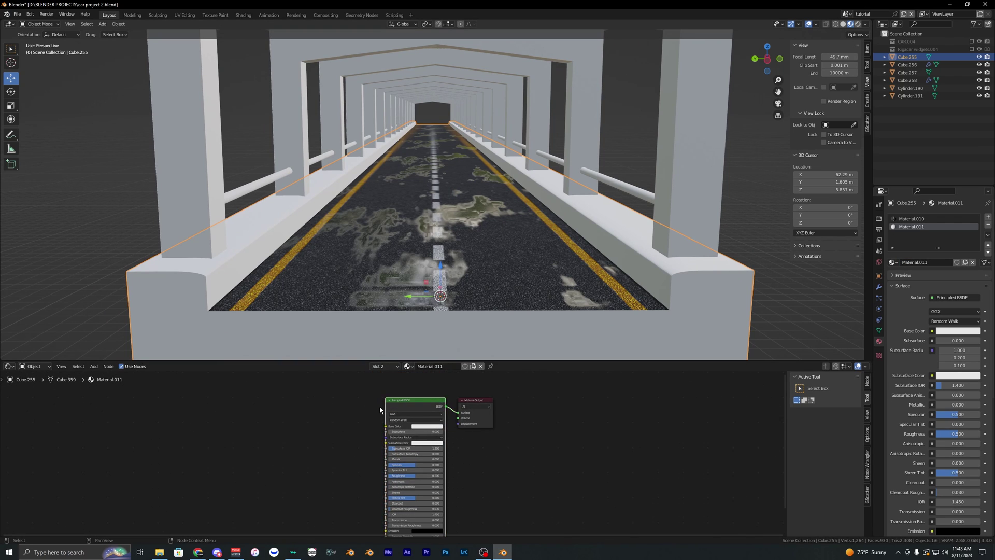
pyautogui.click(198, 552)
pyautogui.write('concrete texture')
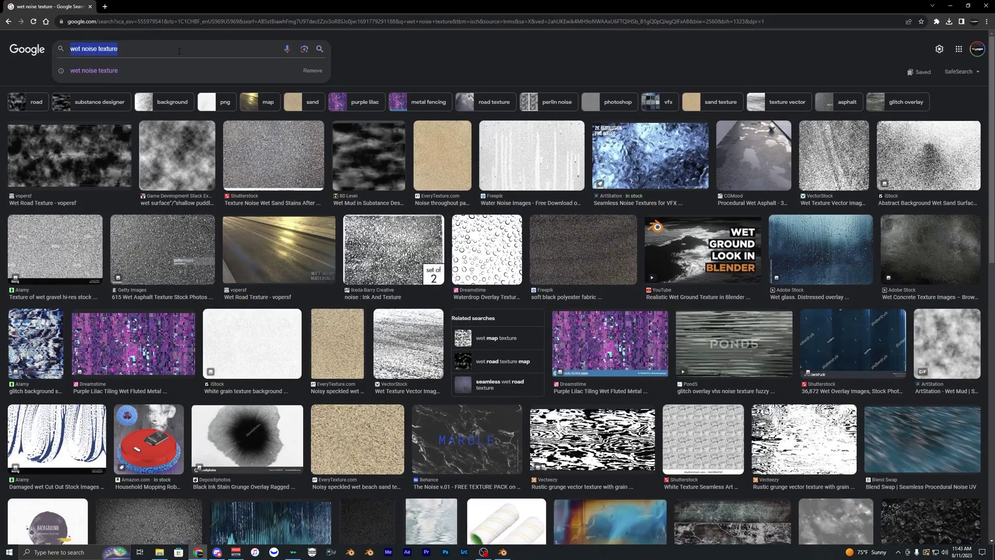
pyautogui.press('Return')
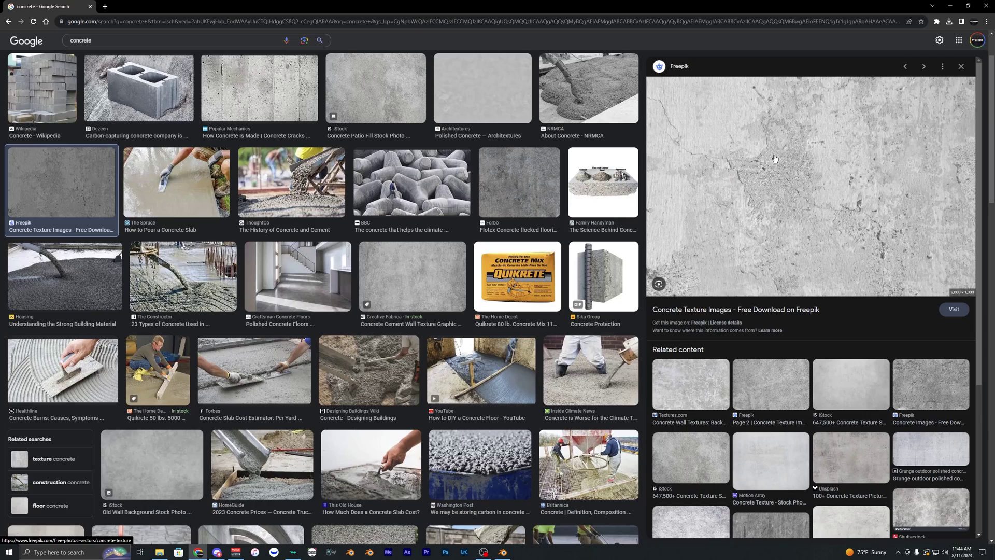
pyautogui.rightClick(760, 151)
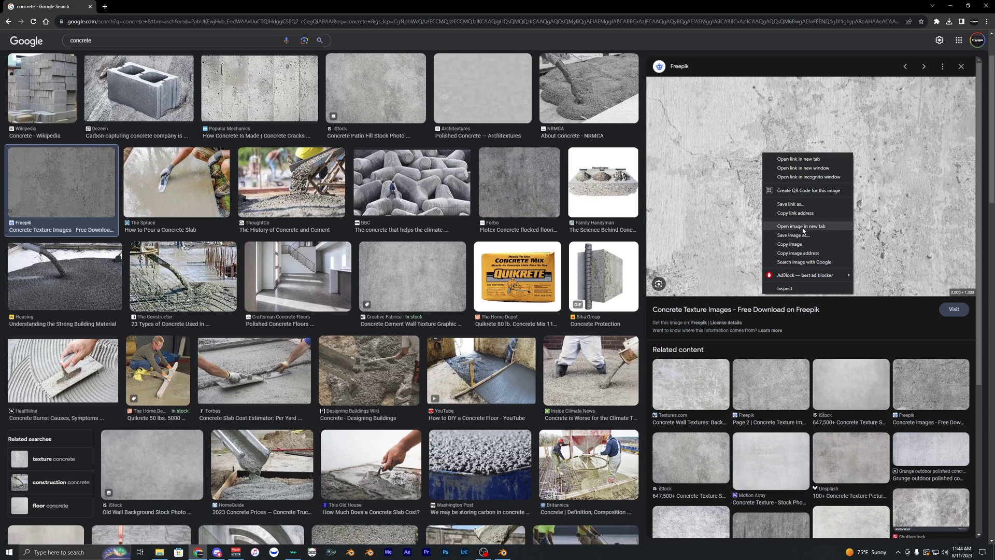
pyautogui.click(799, 238)
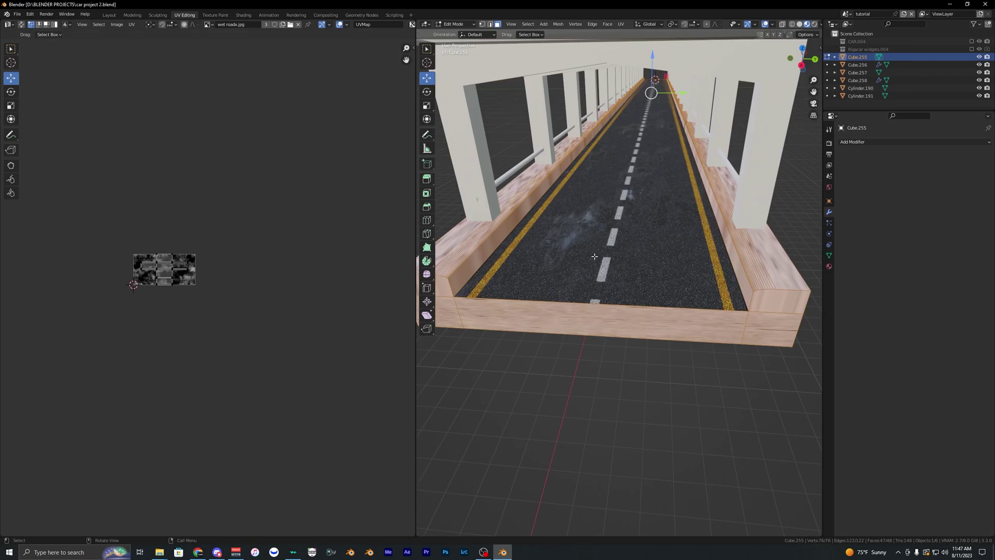
# Unwrap the slab's selected kerb and side faces, and remap their UVs with Cube Projection.
pyautogui.moveTo(570, 223); pyautogui.dragTo(550, 284, button='middle')
pyautogui.scroll(4, 206, 257)
pyautogui.press('u')
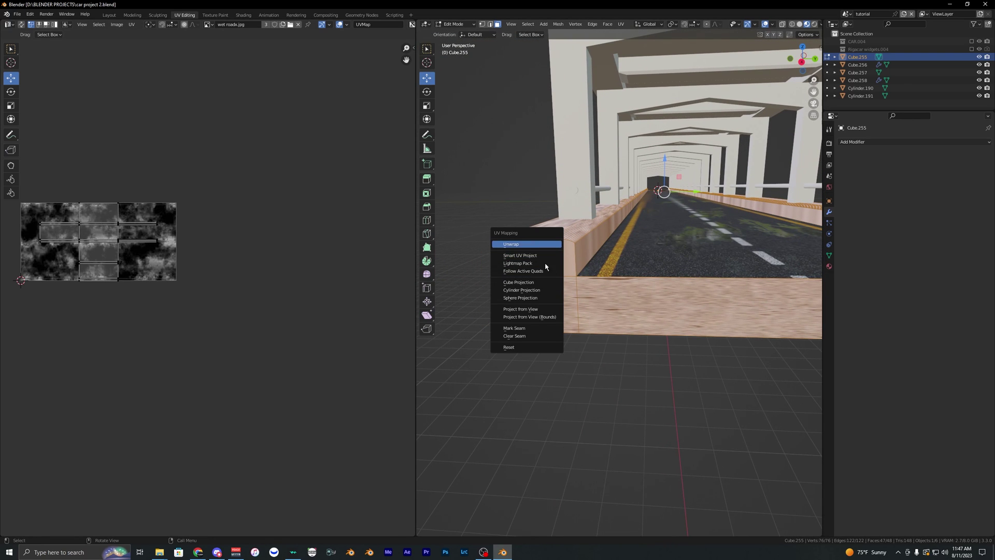
pyautogui.press('Return')
pyautogui.press('u')
pyautogui.click(529, 315)
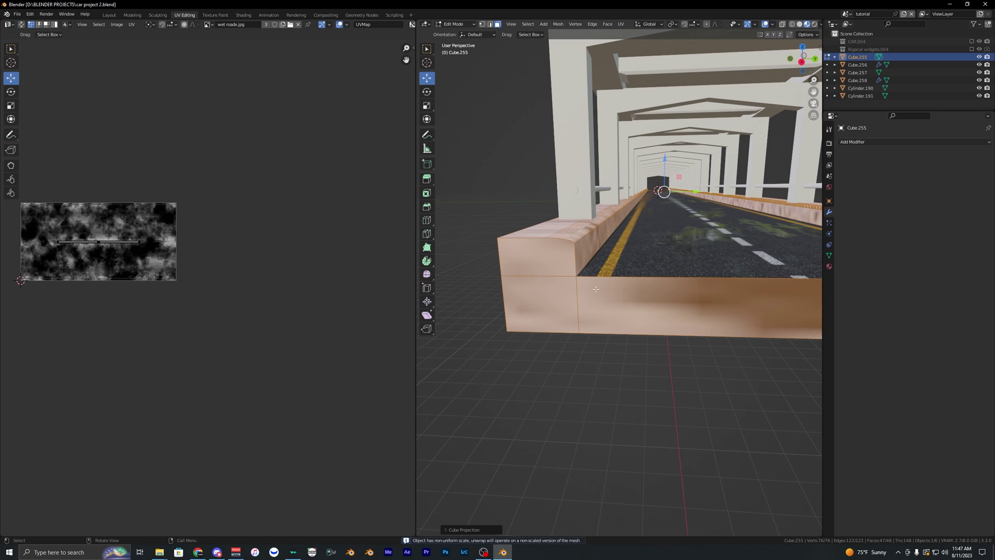
# Create a new material for the concrete pillar frames, add the concrete-wall image texture, and connect its Color to Base Color.
pyautogui.moveTo(529, 315); pyautogui.dragTo(664, 296, button='middle')
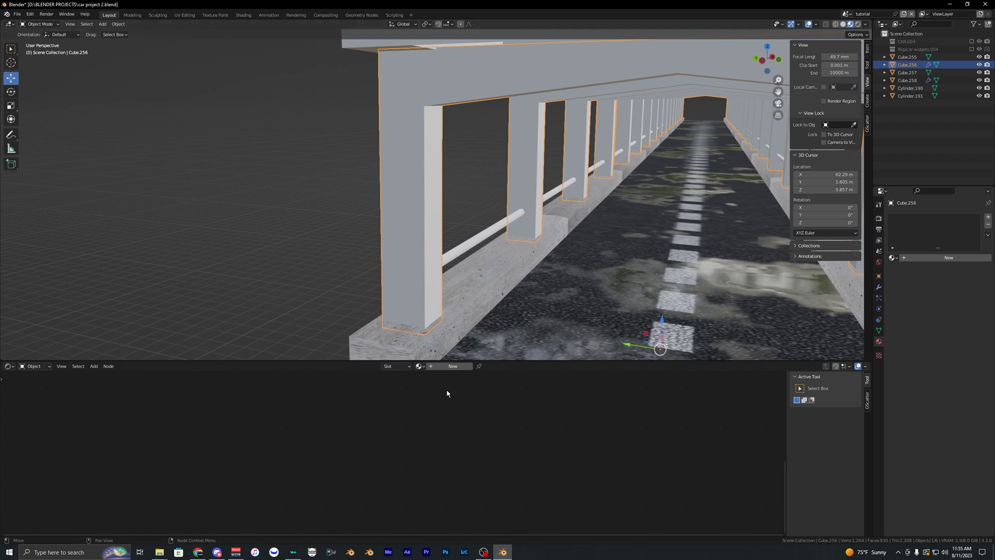
pyautogui.click(451, 366)
pyautogui.scroll(-4, 362, 408)
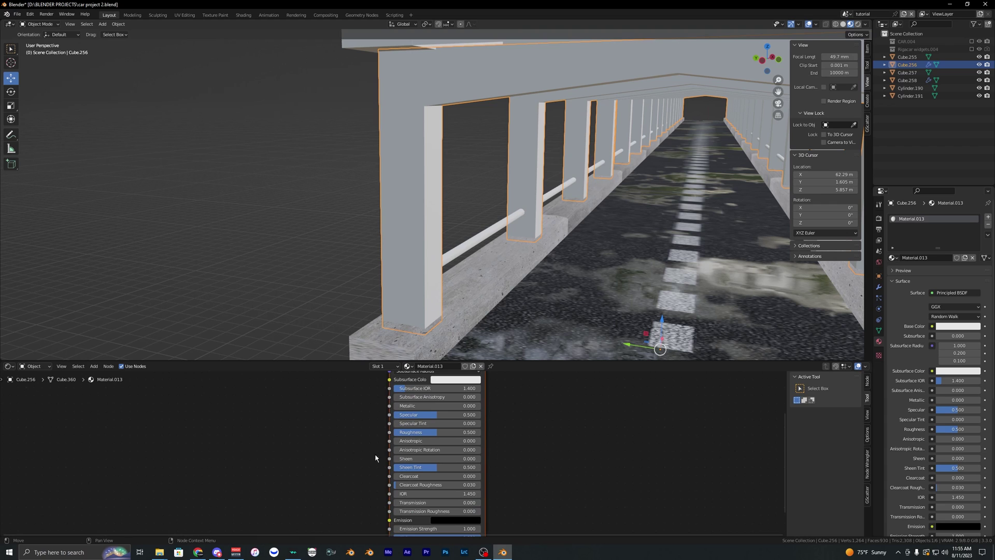
pyautogui.click(209, 519)
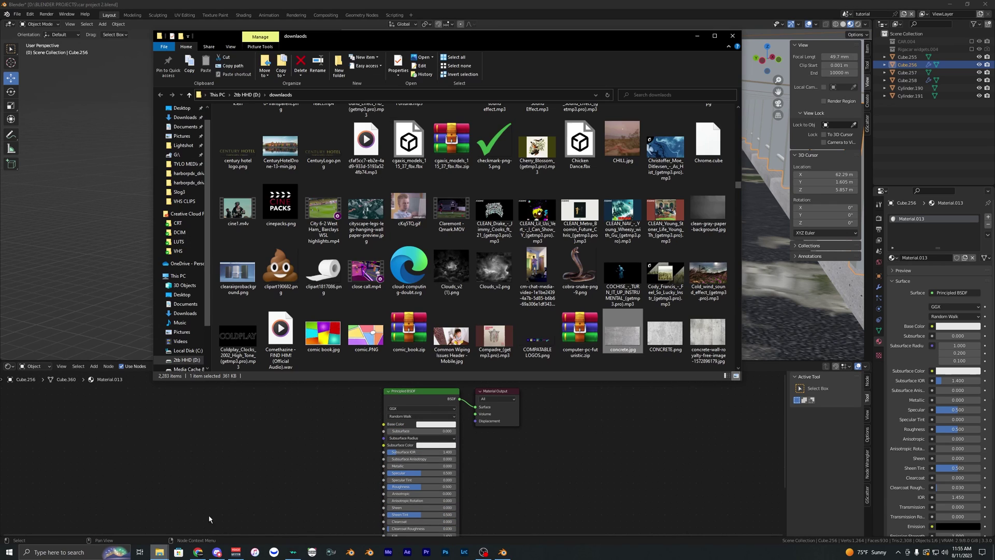
pyautogui.scroll(-3, 622, 311)
pyautogui.moveTo(708, 148); pyautogui.dragTo(210, 415)
pyautogui.click(261, 412)
pyautogui.scroll(2, 327, 417)
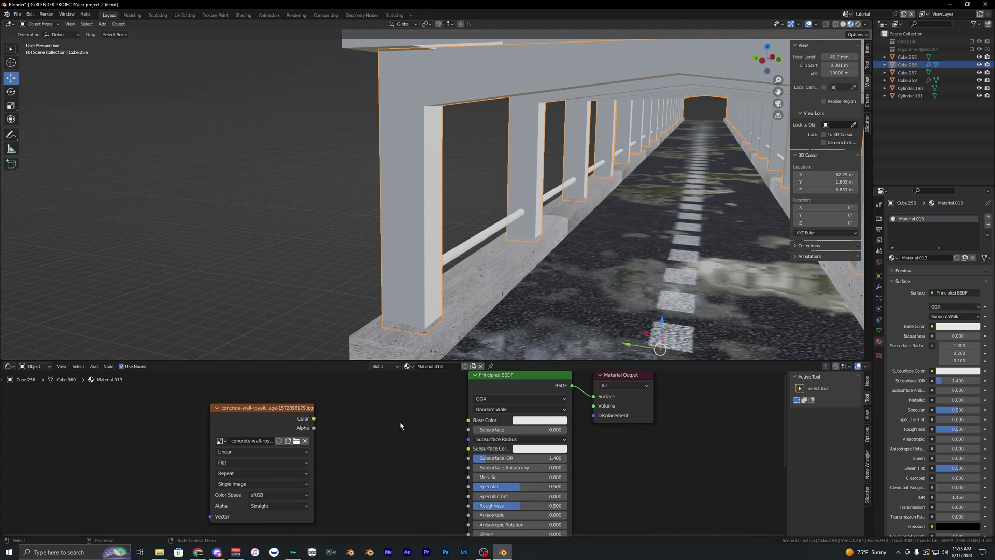
pyautogui.moveTo(473, 420); pyautogui.dragTo(469, 420)
# In the UV Editing workspace, select all faces of the pillar frame, unwrap them, and remap their UVs with another projection.
pyautogui.moveTo(488, 192)
pyautogui.mouseDown(button='middle')
pyautogui.moveTo(506, 189)
pyautogui.moveTo(506, 207)
pyautogui.moveTo(470, 197)
pyautogui.moveTo(493, 204)
pyautogui.moveTo(486, 199)
pyautogui.mouseUp(button='middle')
pyautogui.click(184, 15)
pyautogui.moveTo(563, 177); pyautogui.dragTo(529, 254, button='middle')
pyautogui.scroll(-6, 512, 238)
pyautogui.press('a')
pyautogui.press('u')
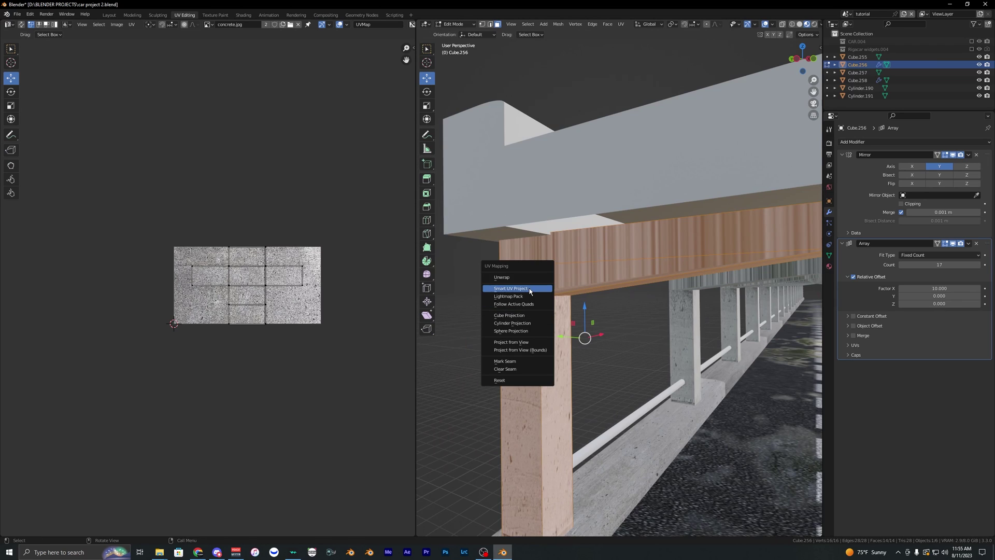
pyautogui.click(526, 279)
pyautogui.press('u')
pyautogui.click(507, 377)
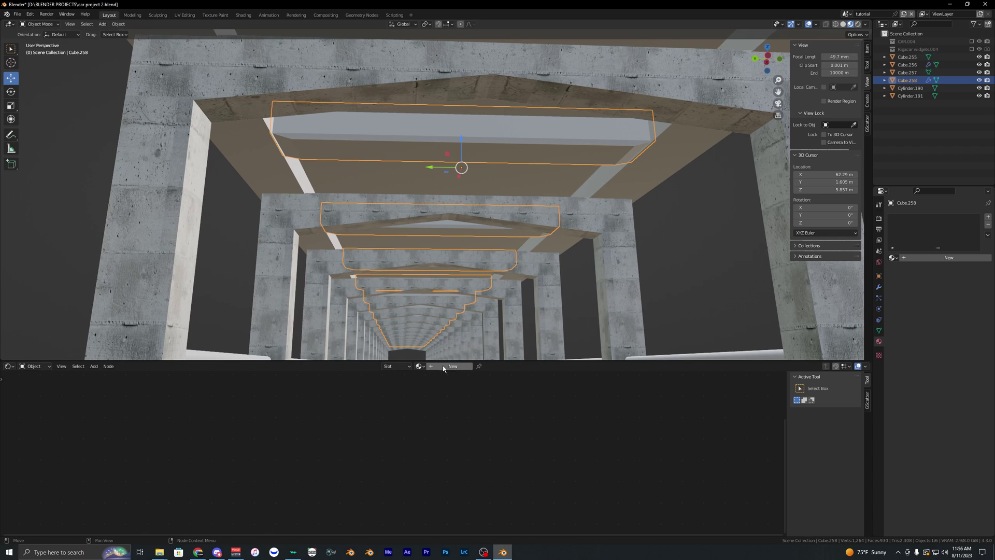
# Create a new material for the roof beams, and save the Textures.com Beam and Girder image from Chrome's beam texture results.
pyautogui.click(444, 366)
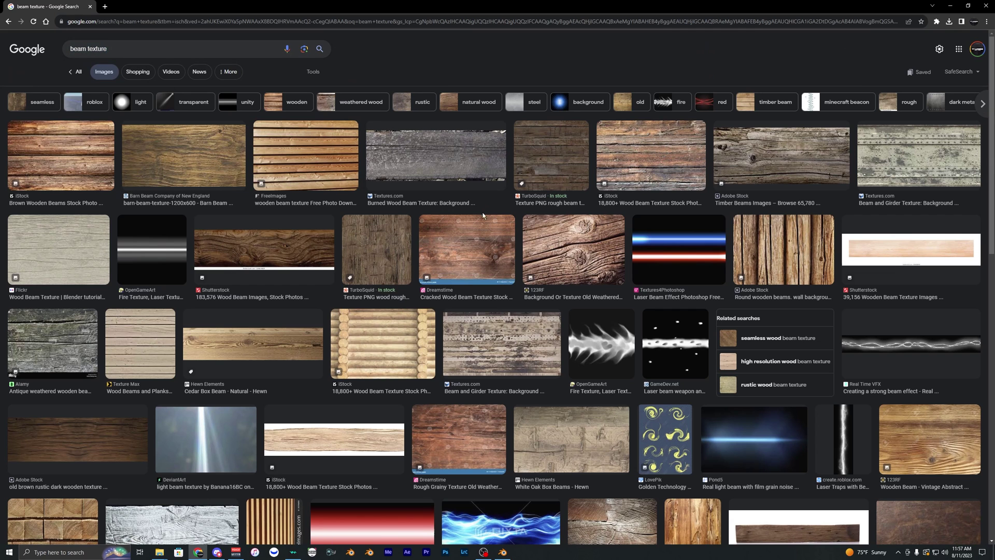
pyautogui.scroll(-4, 467, 227)
pyautogui.scroll(4, 371, 228)
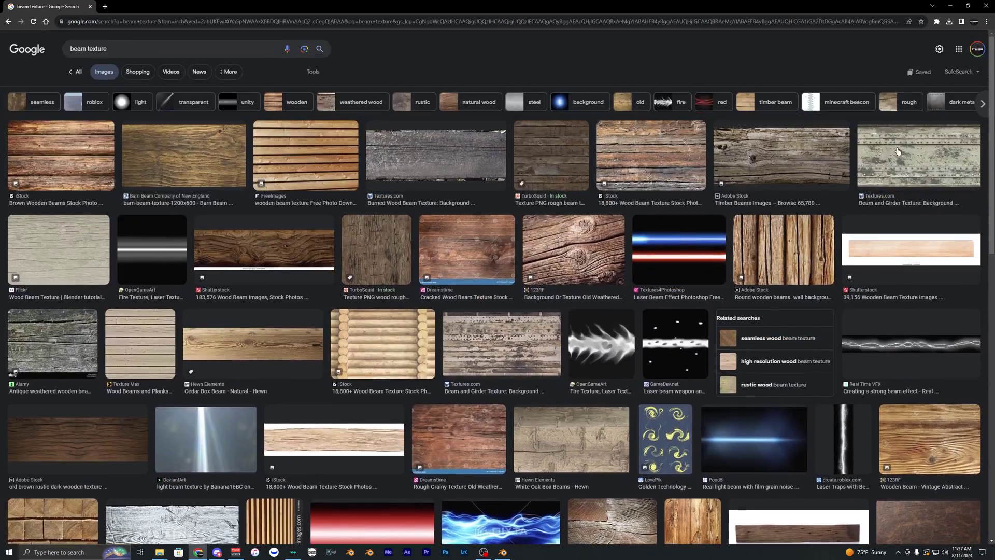
pyautogui.click(900, 151)
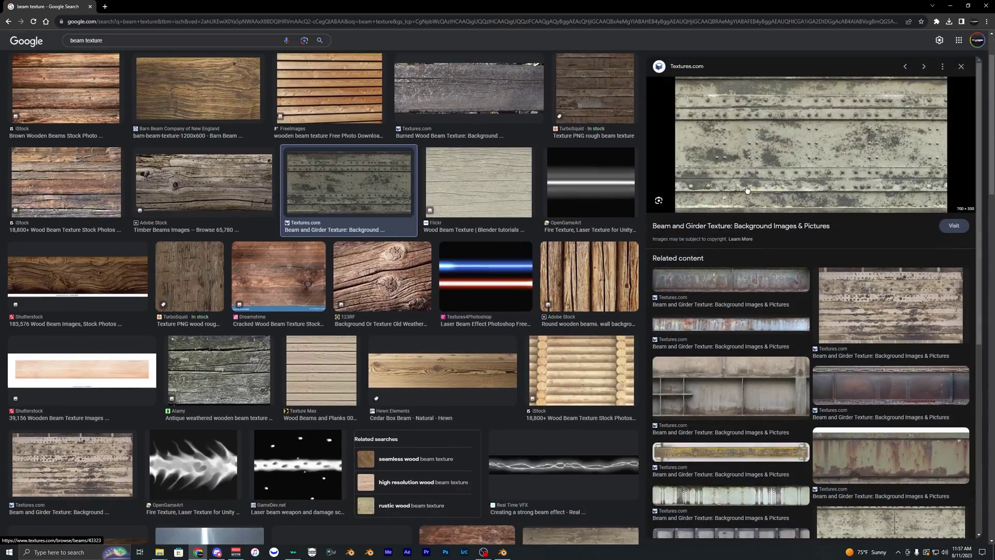
pyautogui.rightClick(769, 126)
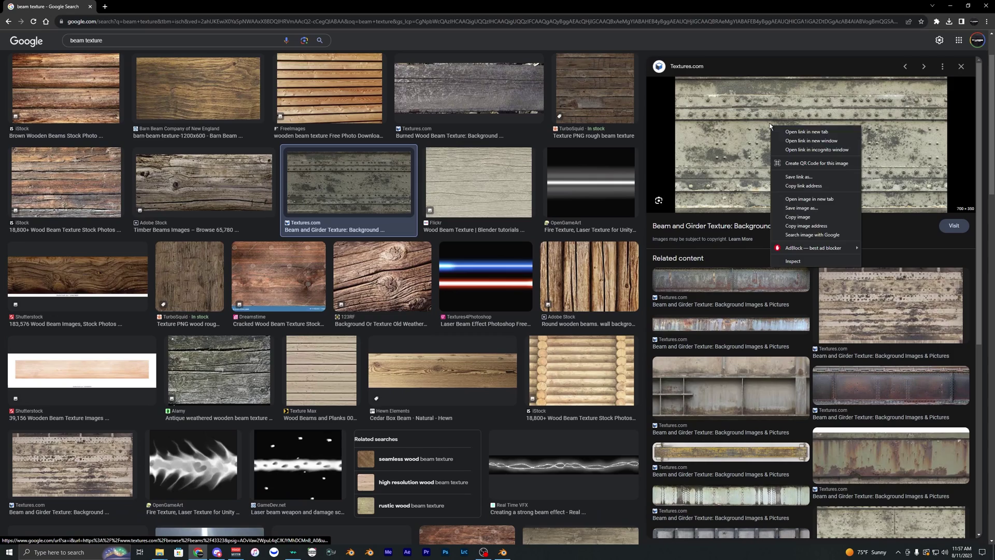
pyautogui.click(812, 211)
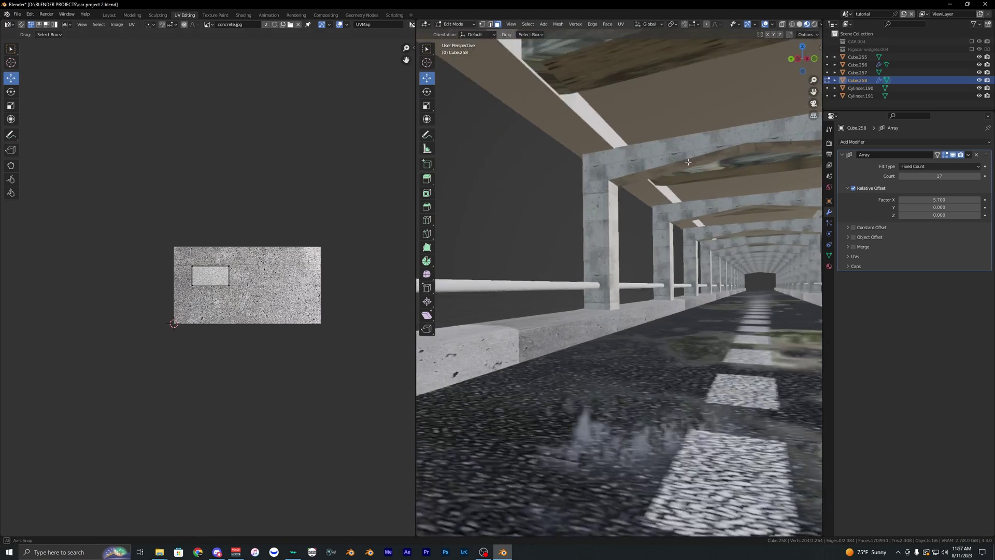
pyautogui.moveTo(606, 225); pyautogui.dragTo(572, 198, button='middle')
pyautogui.click(619, 223)
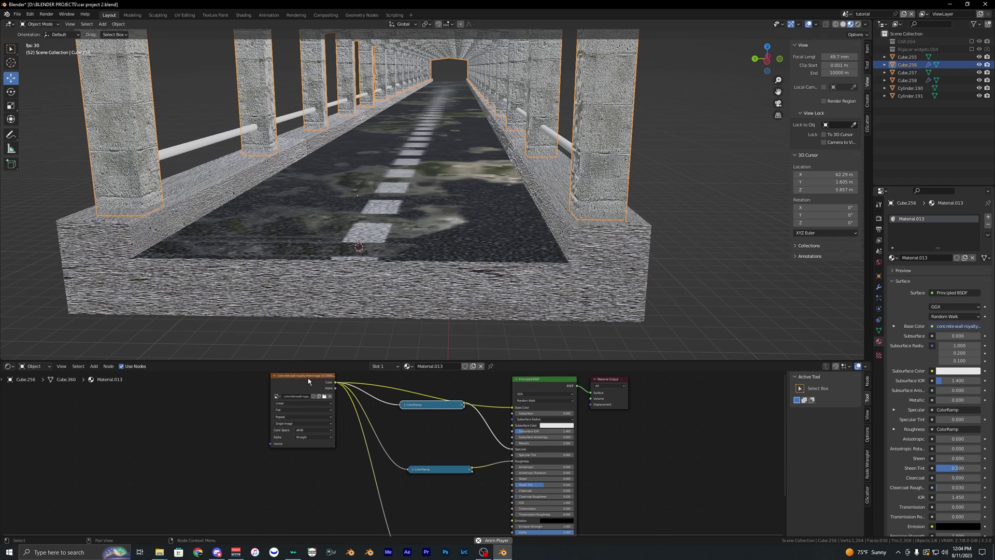
# Examine how the pillar material's concrete image passes through the ColorRamp nodes to the Principled BSDF.
pyautogui.click(308, 380)
pyautogui.moveTo(501, 424); pyautogui.dragTo(485, 417, button='middle')
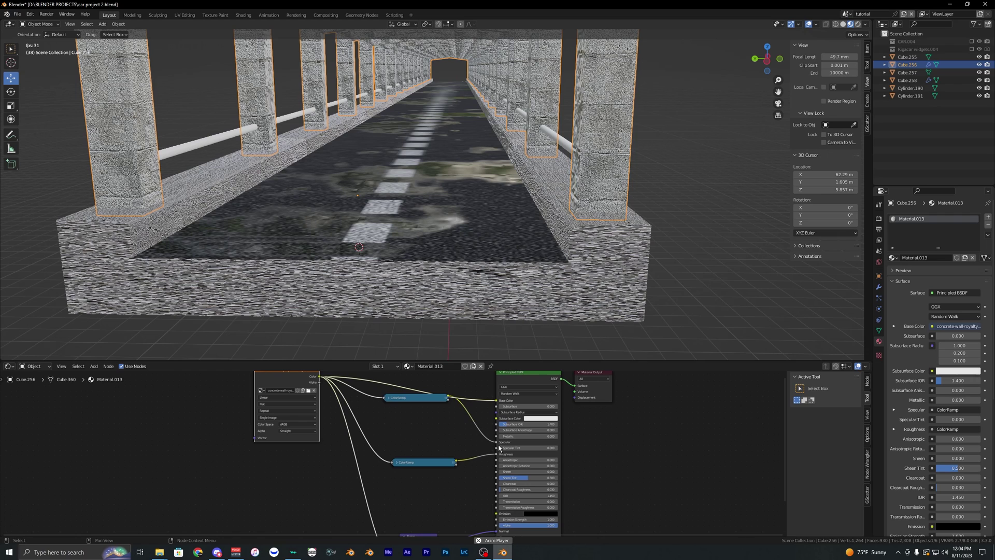
pyautogui.scroll(7, 508, 495)
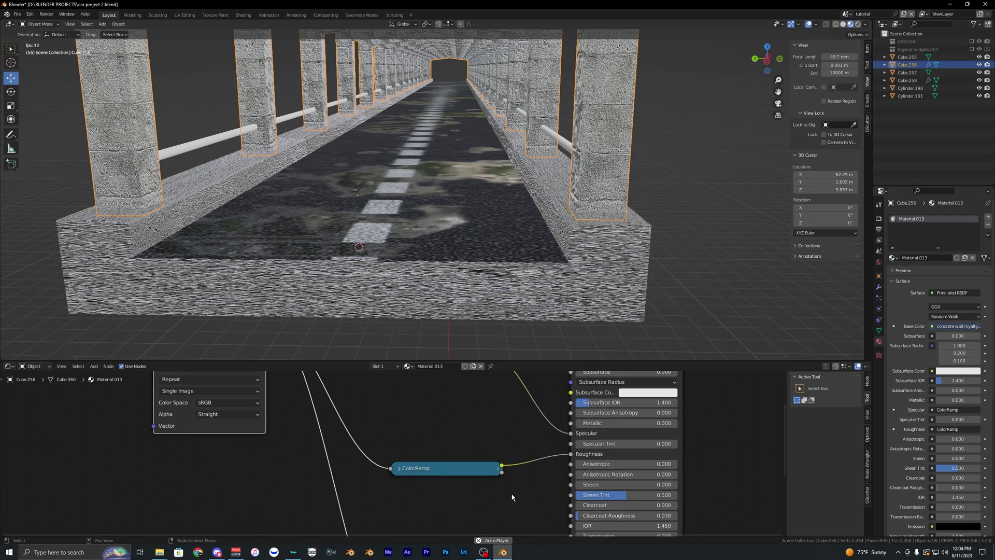
pyautogui.scroll(-5, 512, 495)
pyautogui.moveTo(494, 485); pyautogui.dragTo(451, 496, button='middle')
pyautogui.scroll(1, 438, 466)
pyautogui.moveTo(436, 462); pyautogui.dragTo(480, 513, button='middle')
# Review the pillar material's Bump node, including its Strength, Distance, Height and Normal connections.
pyautogui.moveTo(426, 452); pyautogui.dragTo(462, 423)
pyautogui.hotkey('shift', 'a')
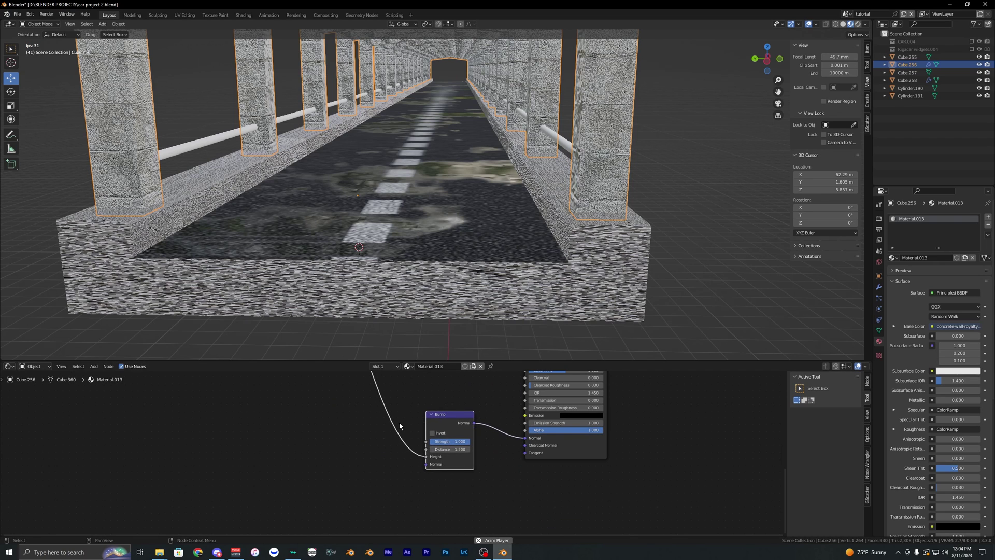
pyautogui.moveTo(456, 426); pyautogui.dragTo(463, 520, button='middle')
pyautogui.scroll(-2, 433, 437)
pyautogui.moveTo(384, 437); pyautogui.dragTo(419, 400, button='middle')
pyautogui.scroll(3, 454, 455)
pyautogui.moveTo(462, 488); pyautogui.dragTo(406, 412, button='middle')
pyautogui.scroll(7, 434, 448)
pyautogui.moveTo(447, 457); pyautogui.dragTo(453, 485, button='middle')
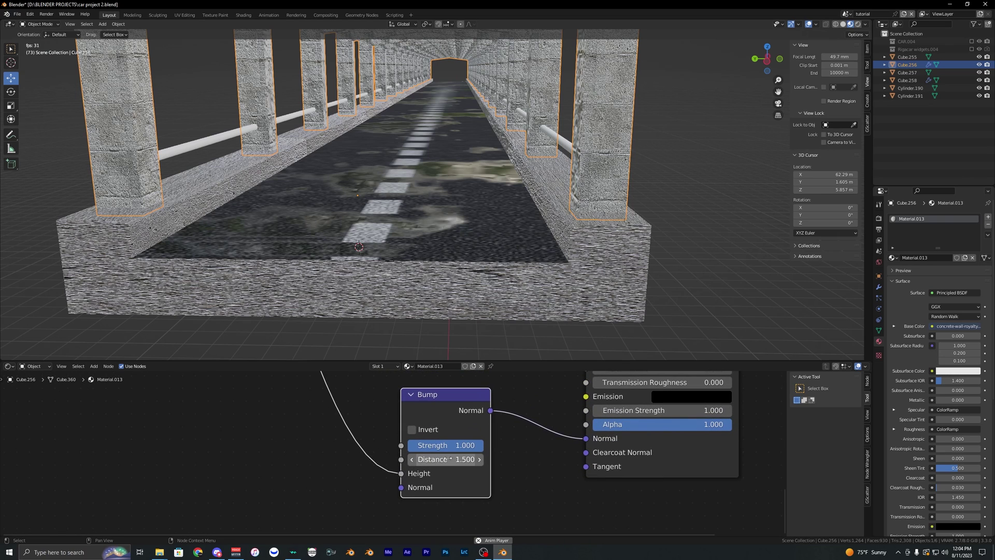
pyautogui.moveTo(462, 448)
pyautogui.mouseDown()
pyautogui.moveTo(406, 448)
pyautogui.moveTo(466, 448)
pyautogui.mouseUp()
pyautogui.scroll(1, 458, 460)
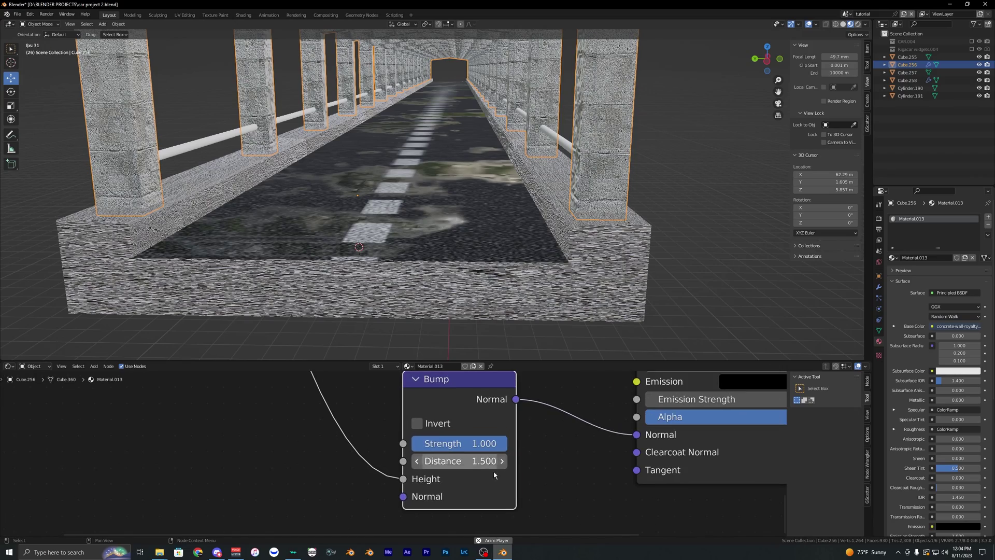
# Select the white handrail pipe between the pillars and create a new material for it.
pyautogui.moveTo(384, 252); pyautogui.dragTo(425, 252, button='middle')
pyautogui.scroll(4, 351, 242)
pyautogui.scroll(-5, 339, 251)
pyautogui.click(339, 251)
pyautogui.moveTo(339, 251); pyautogui.dragTo(399, 210, button='middle')
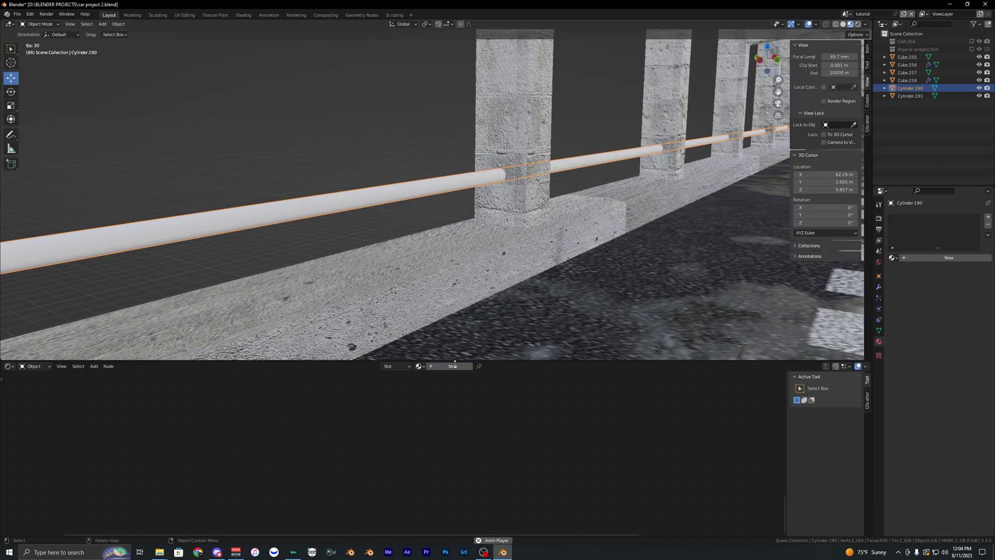
pyautogui.click(450, 366)
# Give the handrail material a grey metal finish with Metallic 0.950, Specular 0.791 and Roughness 0.159.
pyautogui.moveTo(541, 388); pyautogui.dragTo(416, 478, button='middle')
pyautogui.scroll(-4, 416, 478)
pyautogui.moveTo(464, 439); pyautogui.dragTo(395, 481, button='middle')
pyautogui.scroll(1, 405, 415)
pyautogui.moveTo(397, 375); pyautogui.dragTo(415, 412, button='middle')
pyautogui.scroll(3, 415, 454)
pyautogui.moveTo(415, 438); pyautogui.dragTo(444, 413)
pyautogui.moveTo(363, 399); pyautogui.dragTo(469, 399)
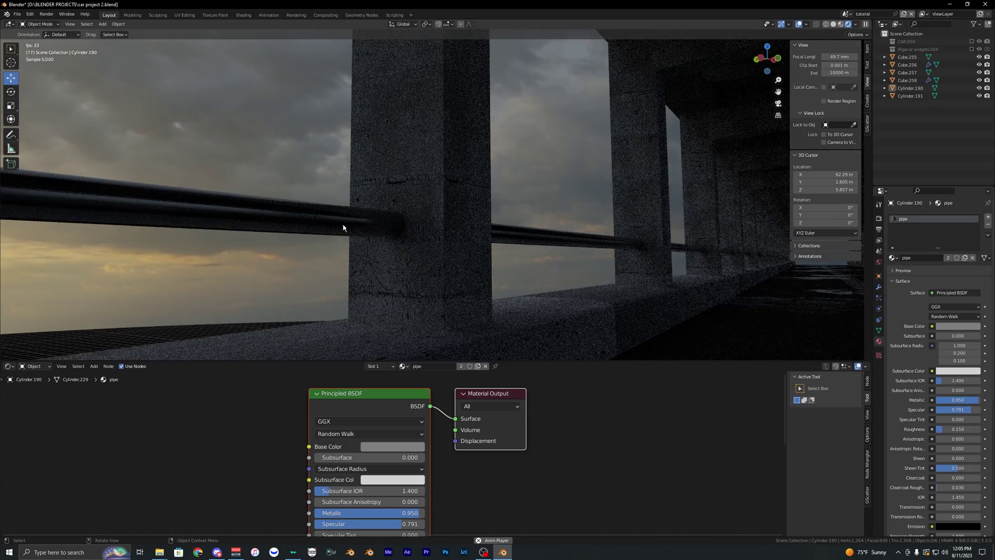
pyautogui.click(369, 238)
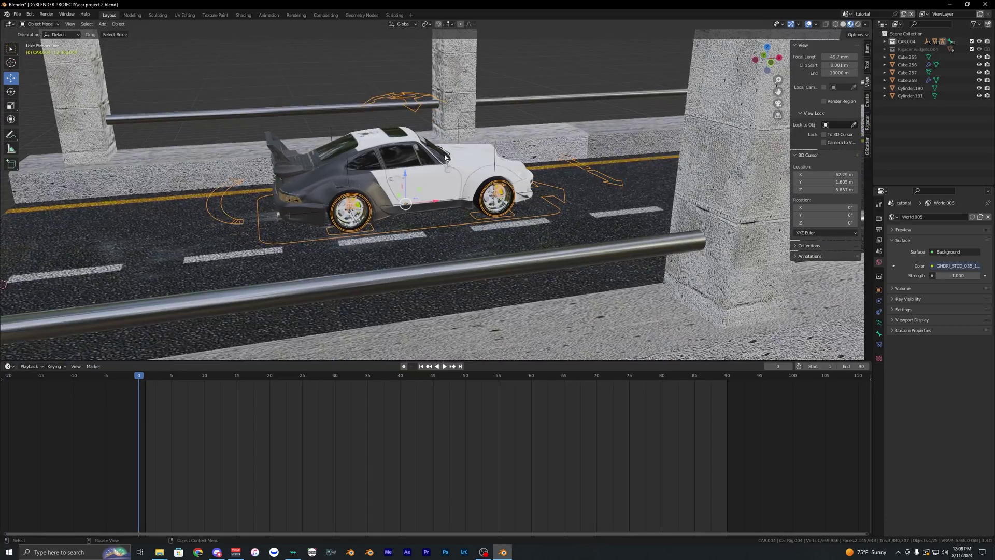
# Put the car rig into Pose Mode and select the Root bone outlining the car.
pyautogui.moveTo(445, 157); pyautogui.dragTo(466, 198, button='middle')
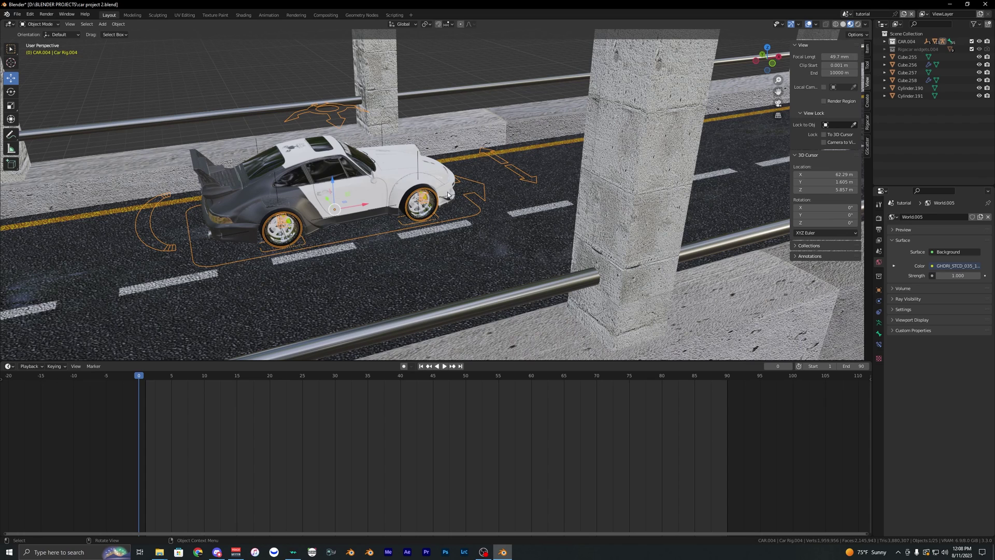
pyautogui.click(465, 196)
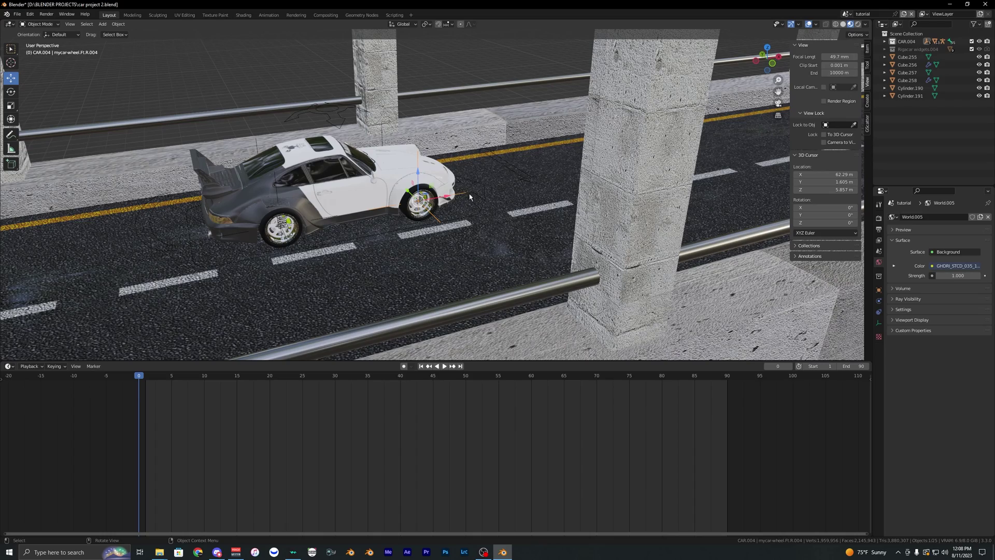
pyautogui.click(469, 195)
pyautogui.click(40, 25)
pyautogui.click(39, 50)
pyautogui.click(482, 191)
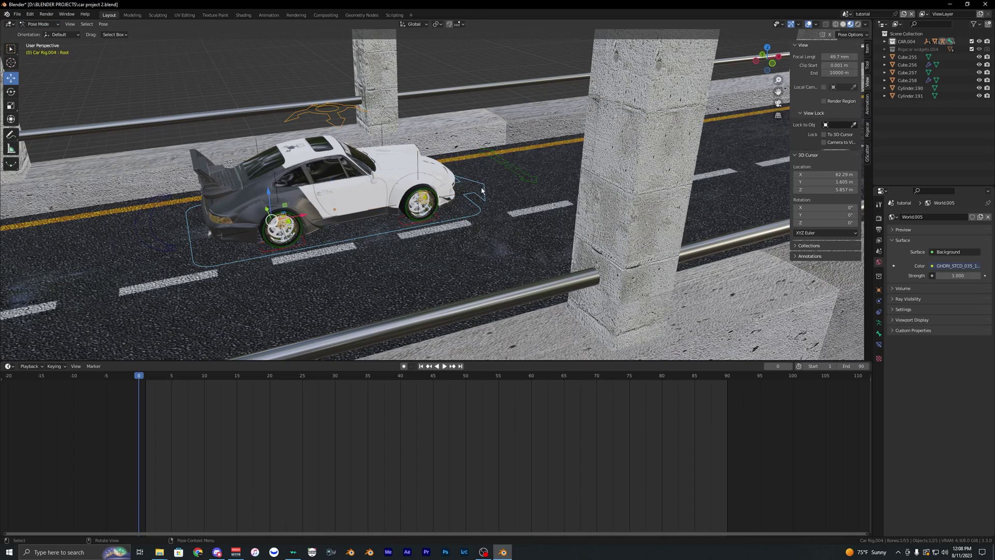
# Open the Root bone's properties and keyframe its Y location at 0 m on frame 0.
pyautogui.moveTo(451, 207); pyautogui.dragTo(454, 215, button='middle')
pyautogui.scroll(5, 475, 200)
pyautogui.scroll(-4, 499, 191)
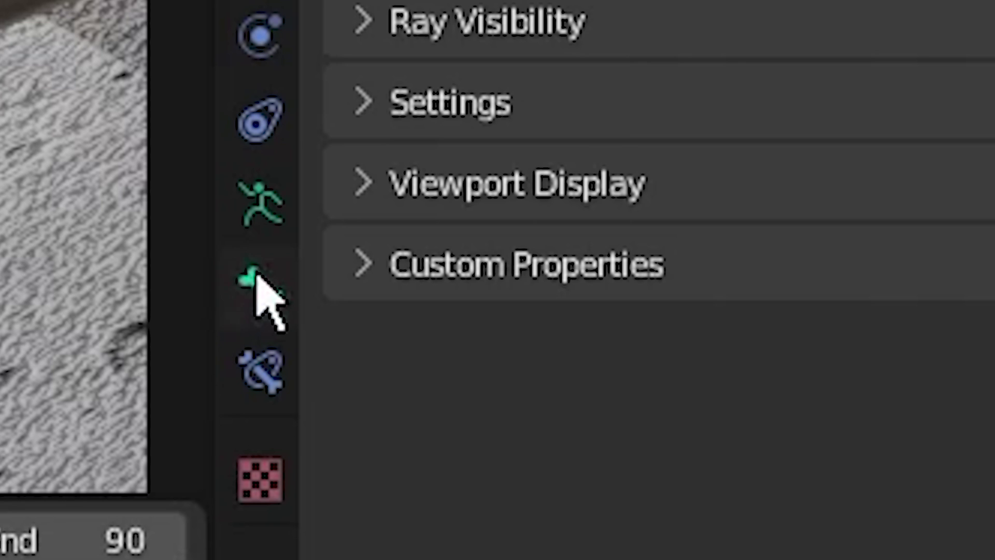
pyautogui.click(879, 333)
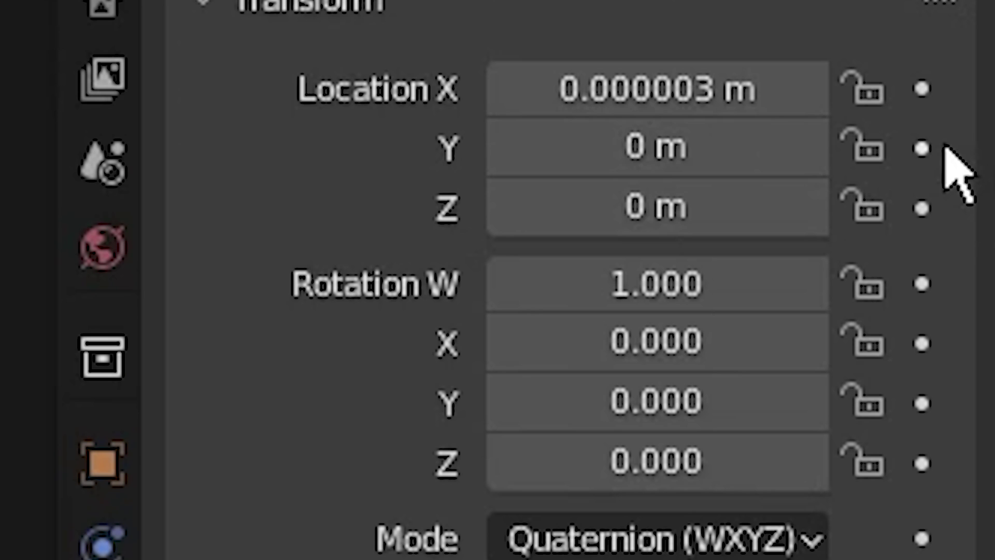
pyautogui.click(922, 147)
# Keyframe the Root bone's Y location at about -92.17 m on frame 90, and play back the car's drive.
pyautogui.scroll(-6, 199, 2)
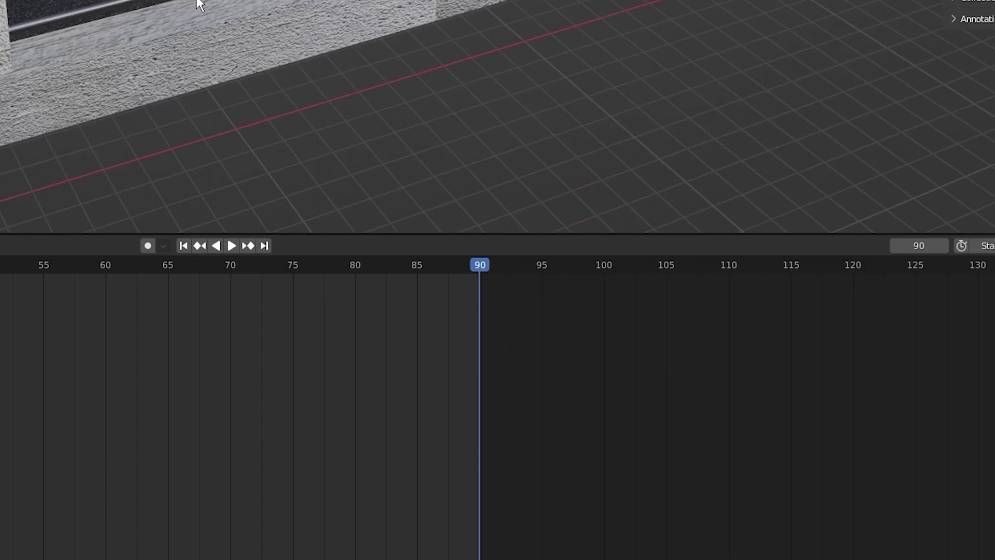
pyautogui.moveTo(657, 147); pyautogui.dragTo(611, 147)
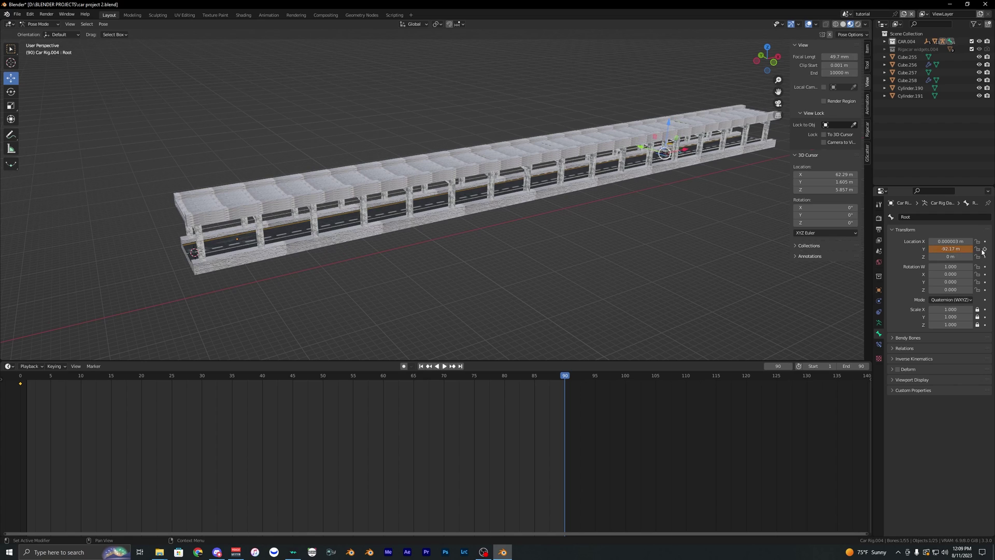
pyautogui.press('space')
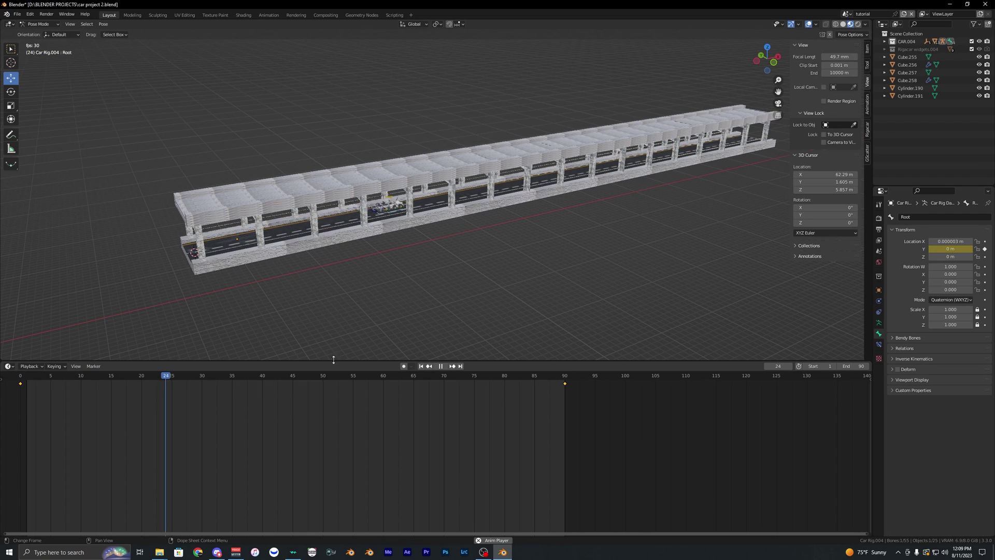
pyautogui.press('Escape')
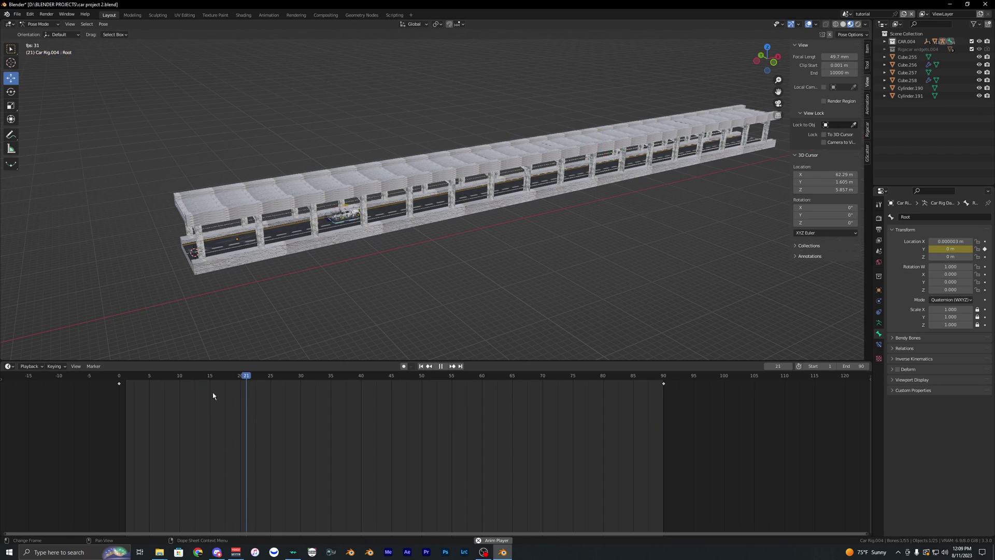
# Add a camera to the tunnel scene and align it to look at the car.
pyautogui.scroll(8, 446, 228)
pyautogui.moveTo(463, 235); pyautogui.dragTo(443, 210, button='middle')
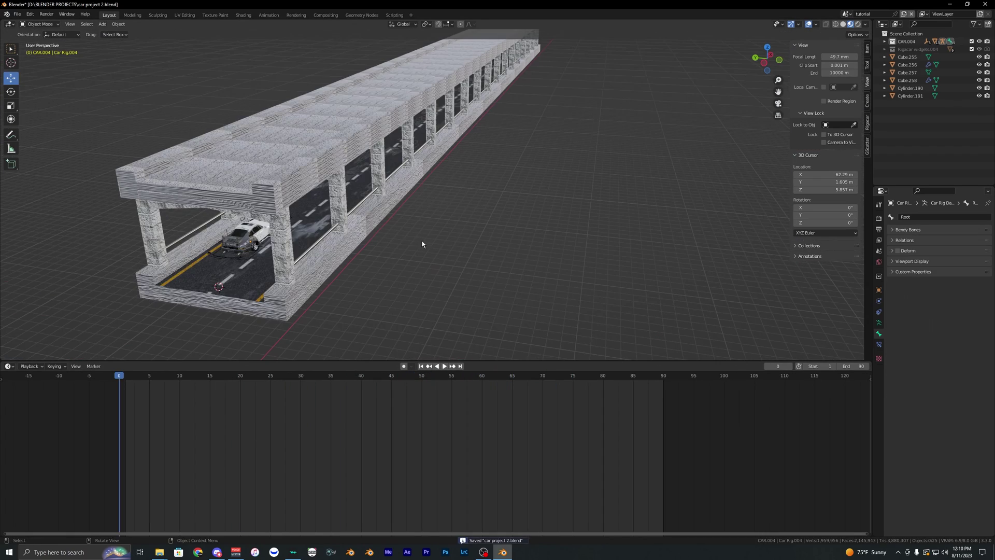
pyautogui.hotkey('shift', 'a')
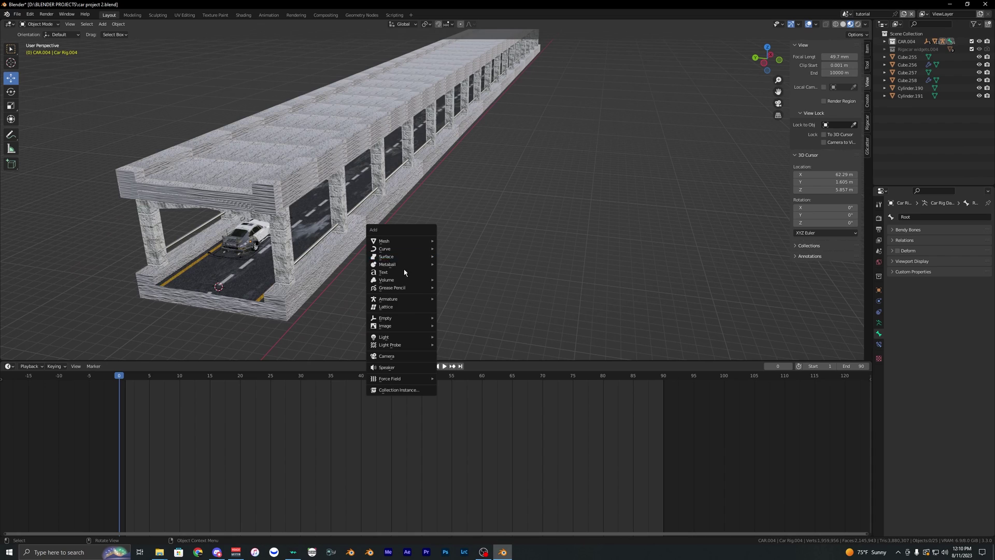
pyautogui.hotkey('shift', 'a')
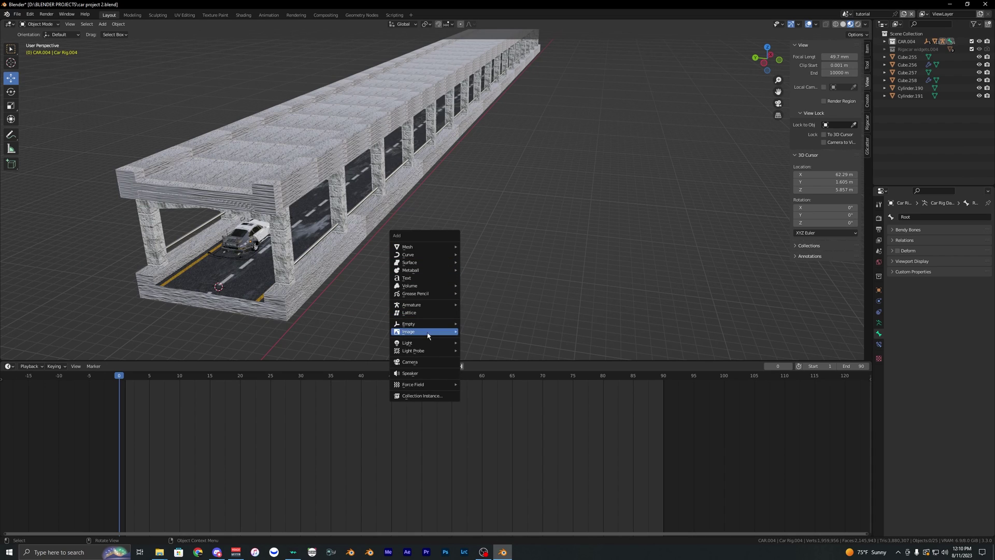
pyautogui.click(422, 366)
pyautogui.press('ctrl+KP_0')
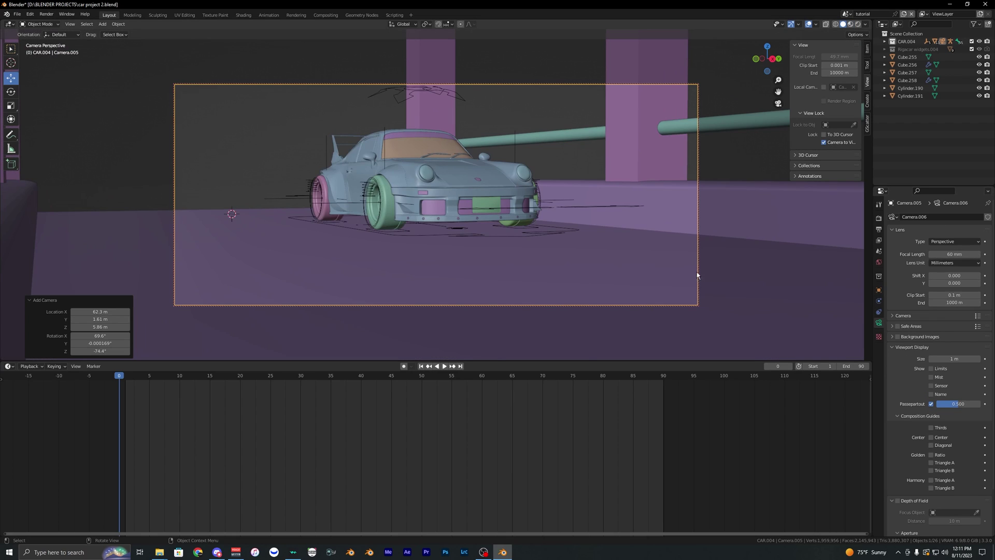
# Adjust the camera framing on the car's front and keyframe the camera's location and rotation on frame 0.
pyautogui.moveTo(483, 219)
pyautogui.mouseDown(button='middle')
pyautogui.moveTo(477, 212)
pyautogui.moveTo(479, 222)
pyautogui.mouseUp(button='middle')
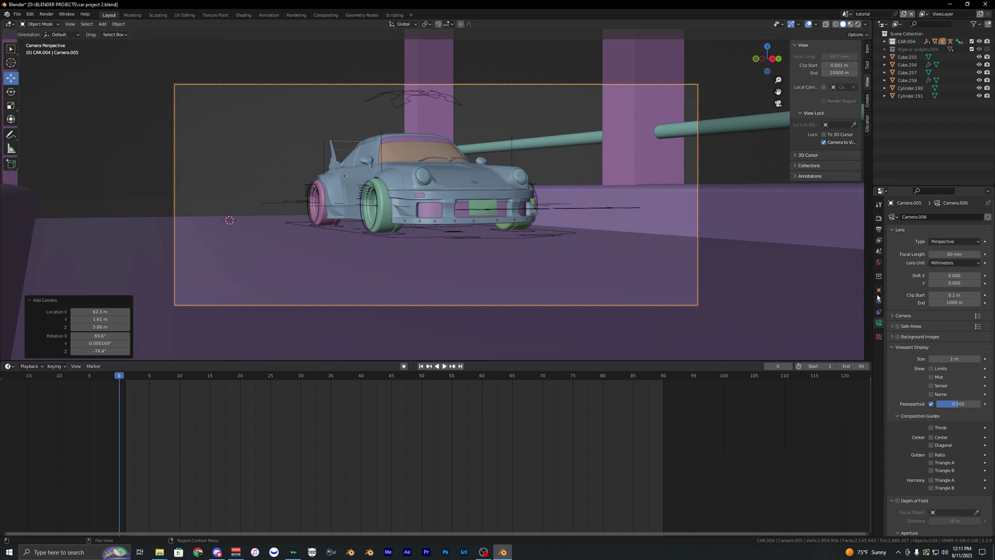
pyautogui.click(878, 290)
pyautogui.moveTo(986, 241); pyautogui.dragTo(986, 284)
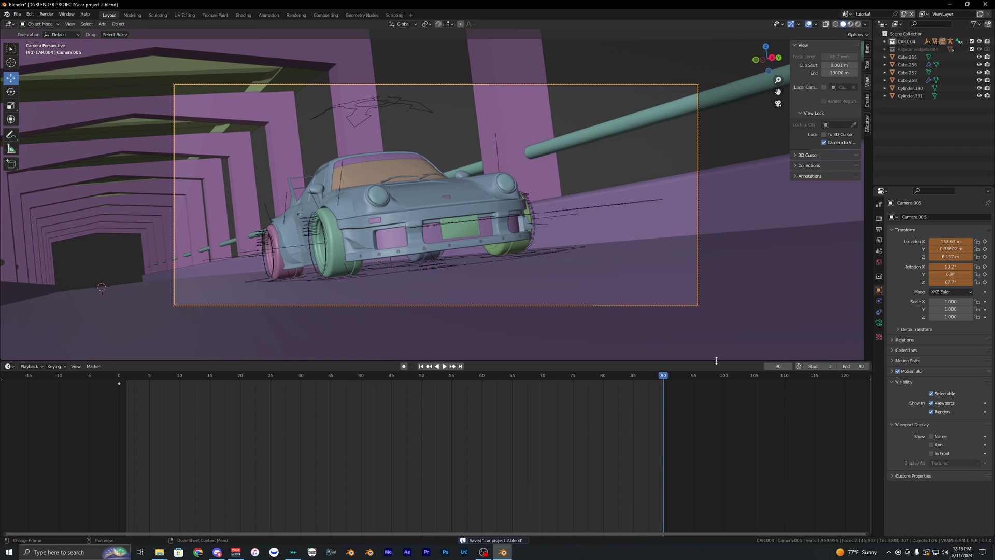
# Keyframe the camera's location and rotation on frame 90 and play back the animation.
pyautogui.click(986, 241)
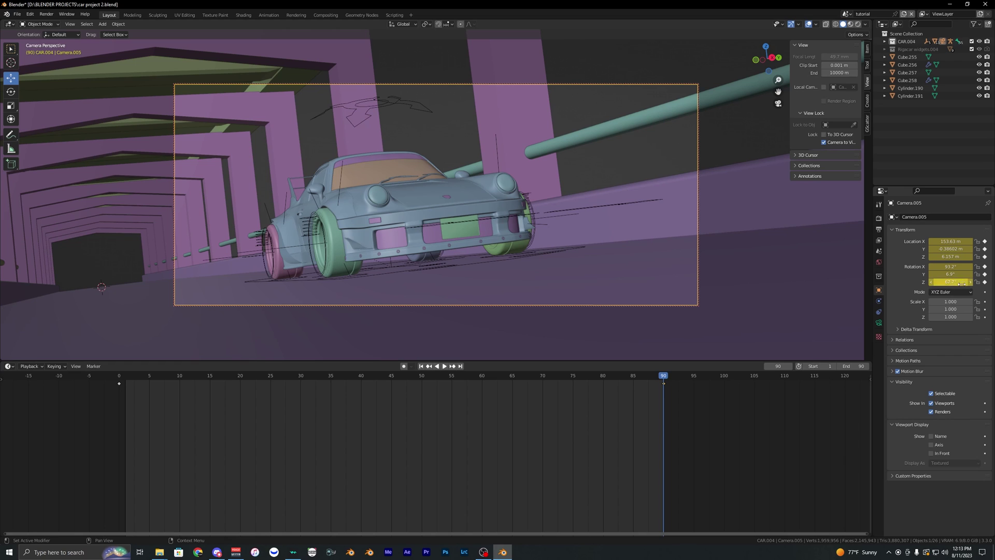
pyautogui.press('space')
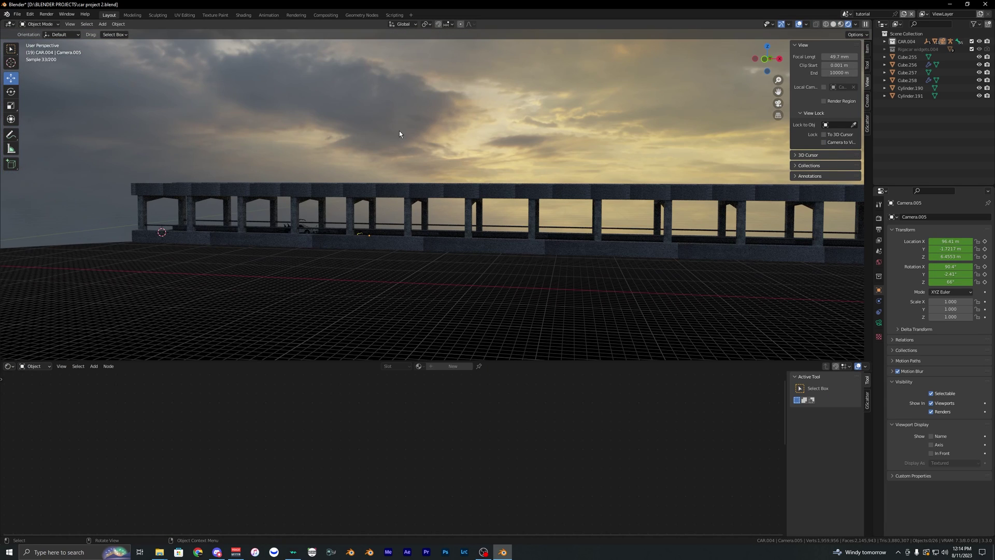
# Show the World shader nodes in the Shader Editor.
pyautogui.click(10, 367)
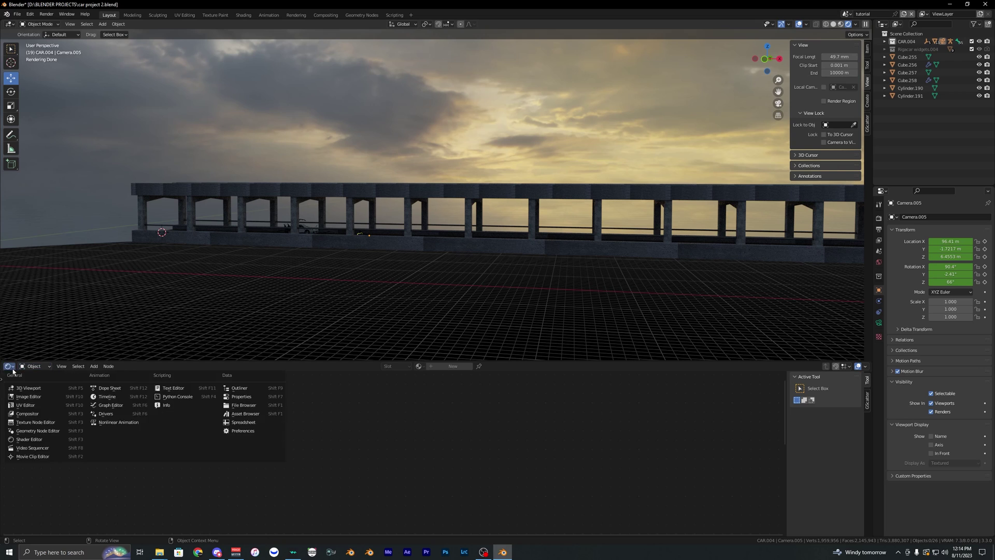
pyautogui.click(32, 440)
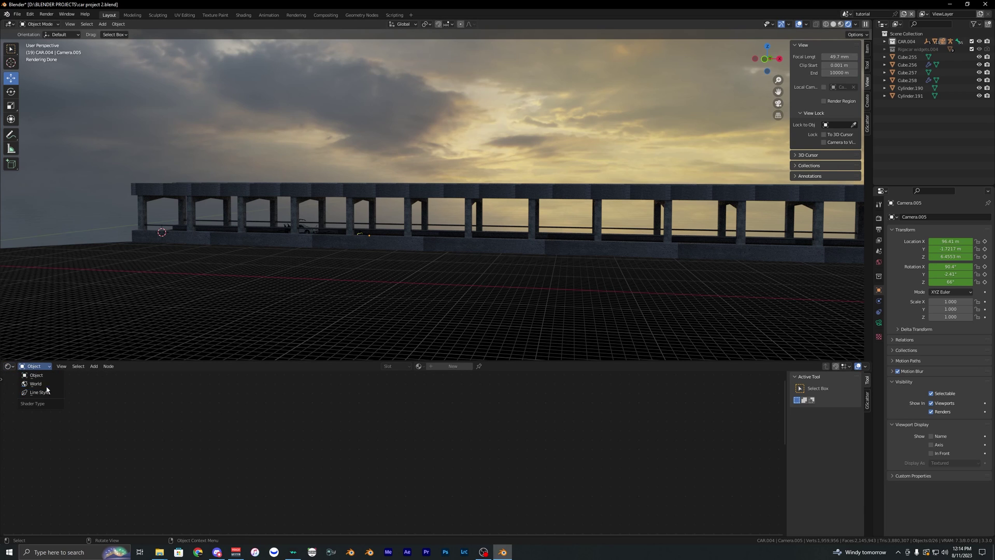
pyautogui.click(45, 384)
pyautogui.scroll(-6, 282, 423)
pyautogui.moveTo(262, 428); pyautogui.dragTo(334, 422, button='middle')
pyautogui.scroll(1, 290, 412)
pyautogui.moveTo(290, 408); pyautogui.dragTo(309, 408)
pyautogui.moveTo(281, 402); pyautogui.dragTo(350, 397, button='middle')
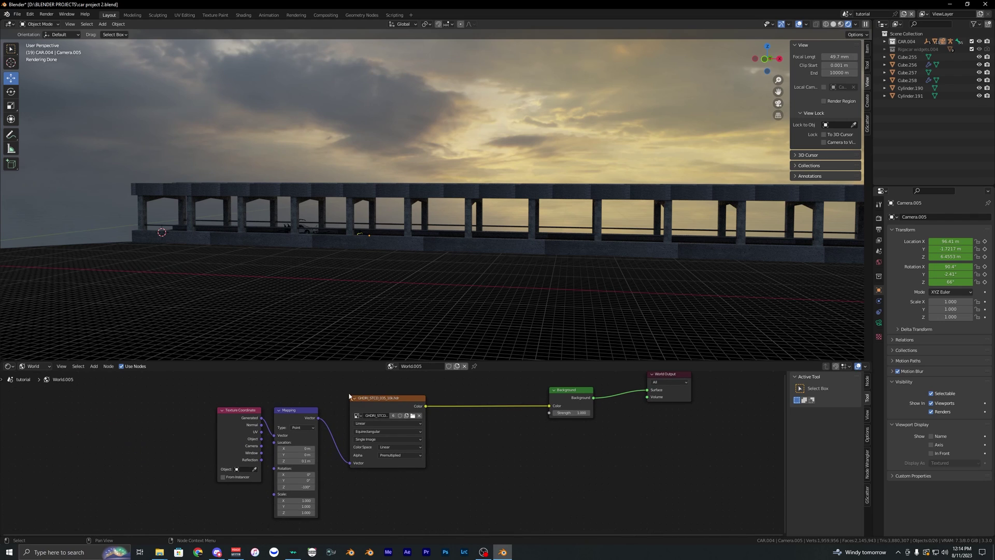
# Move the world's Texture Coordinate and Mapping nodes farther away from the environment image node.
pyautogui.moveTo(202, 393); pyautogui.dragTo(328, 441)
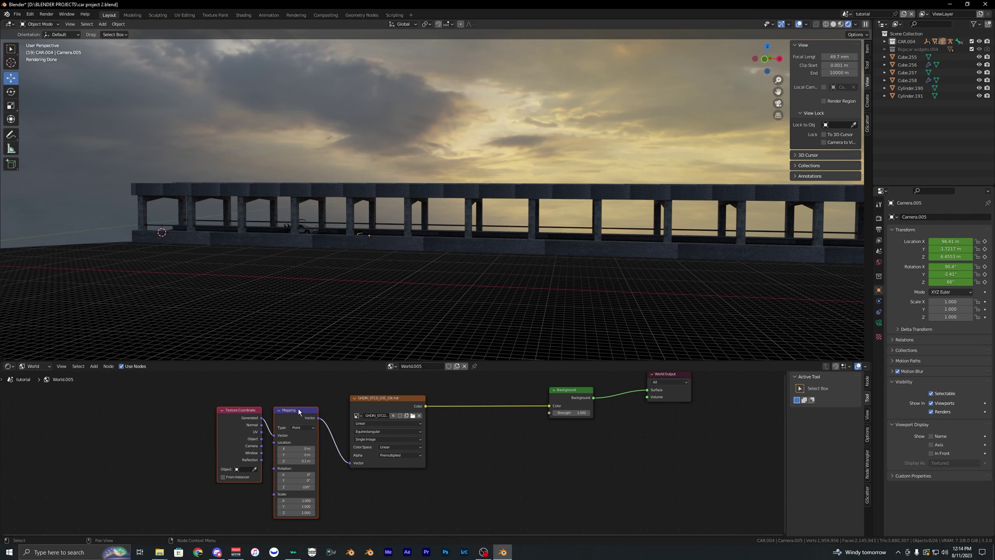
pyautogui.moveTo(291, 410); pyautogui.dragTo(264, 412)
pyautogui.hotkey('alt', 'a')
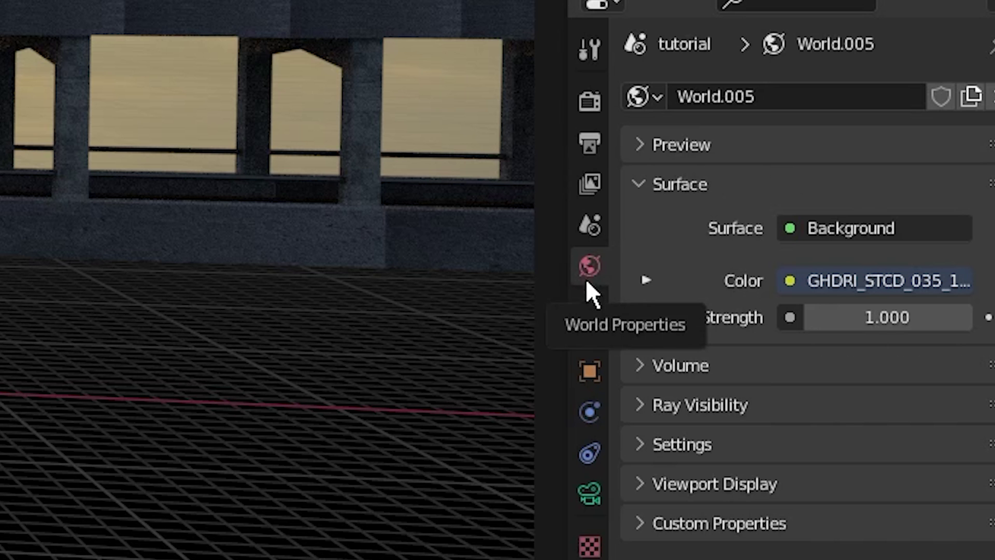
# Choose an Environment Texture for the world's background color and browse the HDRI image files.
pyautogui.click(932, 265)
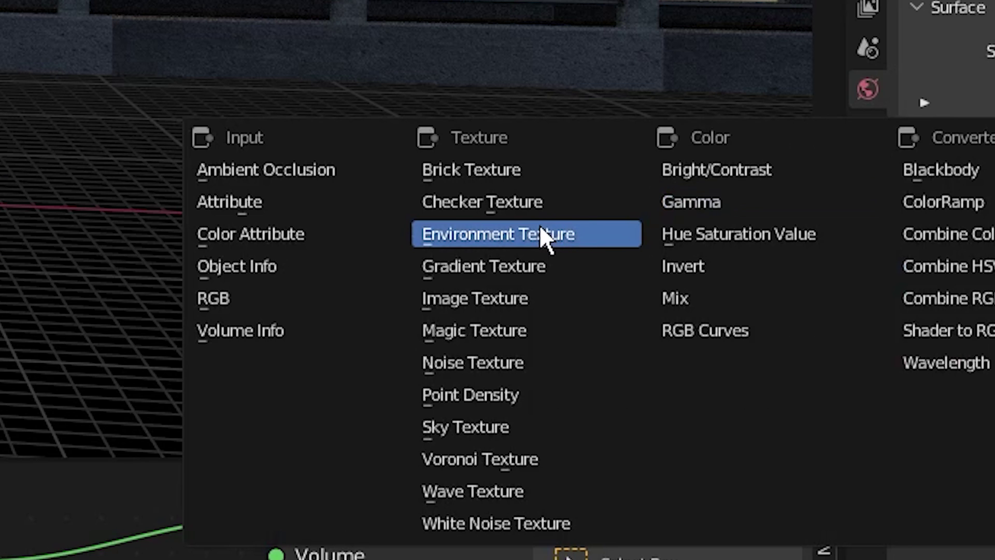
pyautogui.click(540, 228)
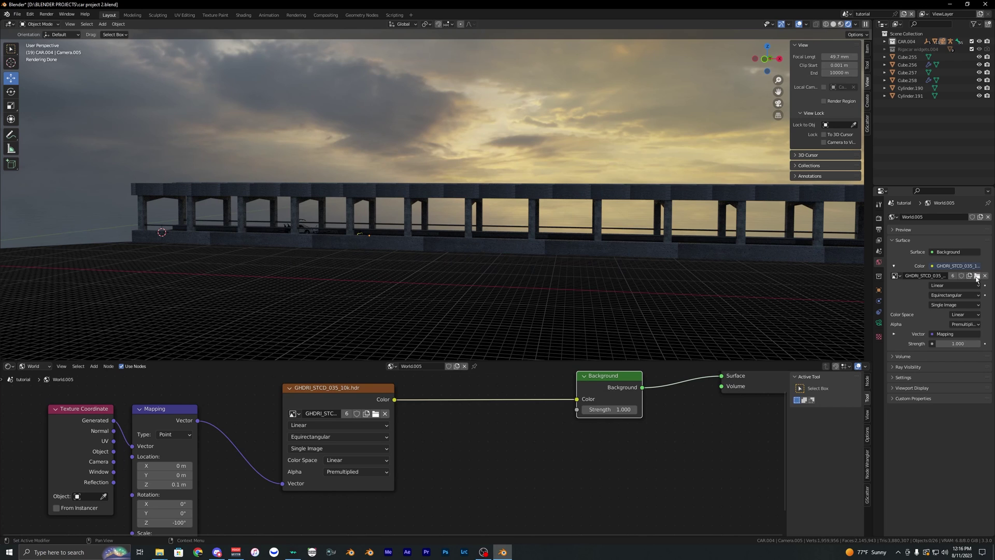
pyautogui.click(977, 276)
pyautogui.click(310, 202)
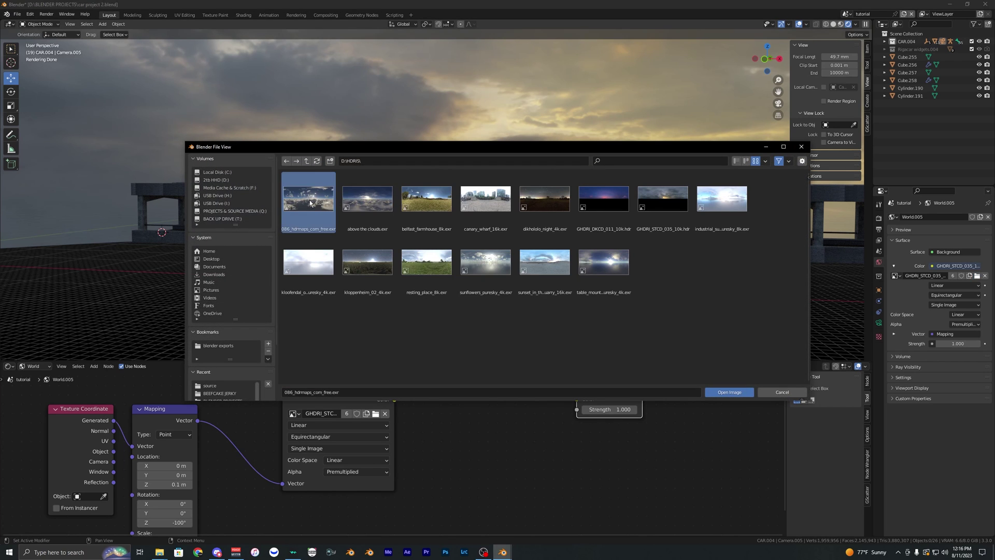
pyautogui.click(782, 393)
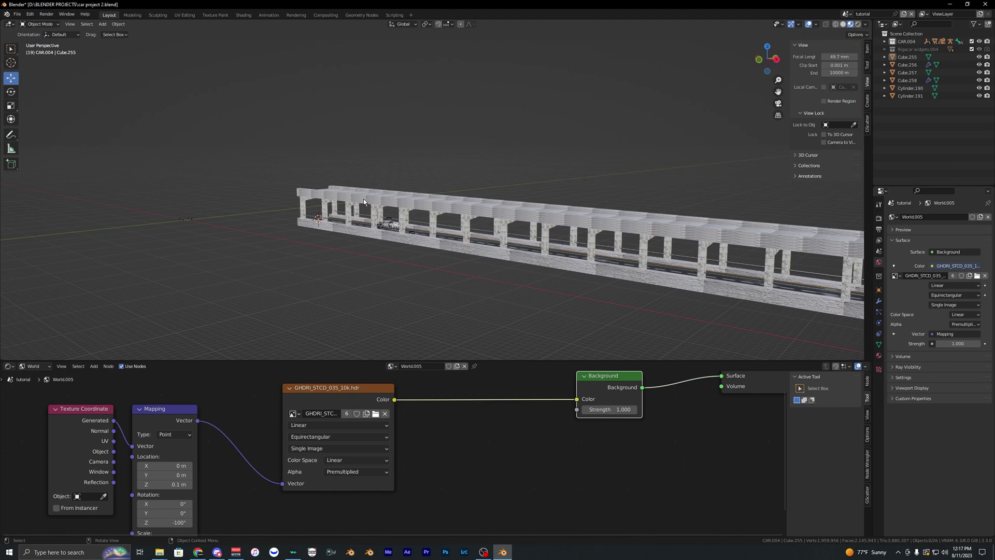
# Import the SeekPng.com_building-png_133022 skyline image from the downloads folder as a plane.
pyautogui.moveTo(397, 162); pyautogui.dragTo(390, 155, button='middle')
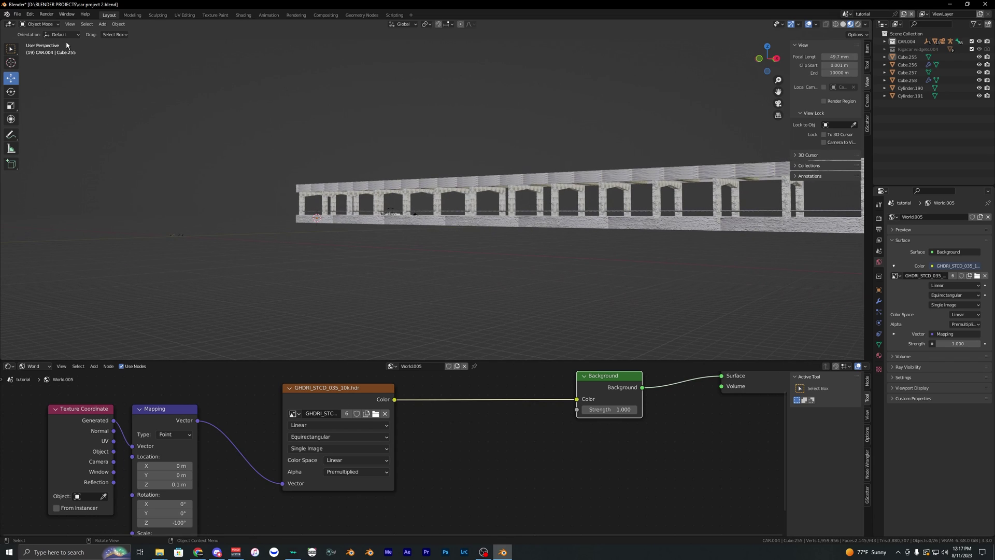
pyautogui.click(18, 14)
pyautogui.moveTo(42, 120)
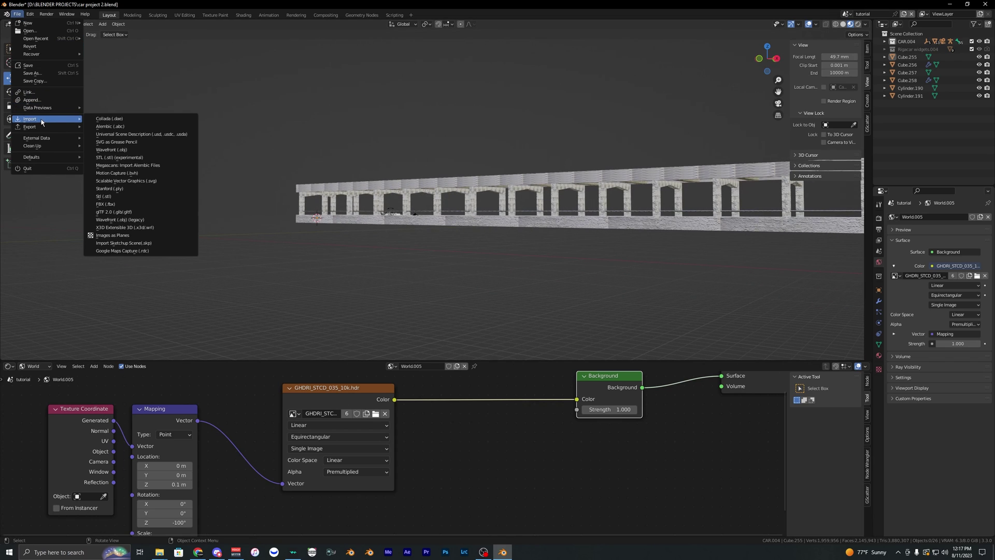
pyautogui.click(141, 236)
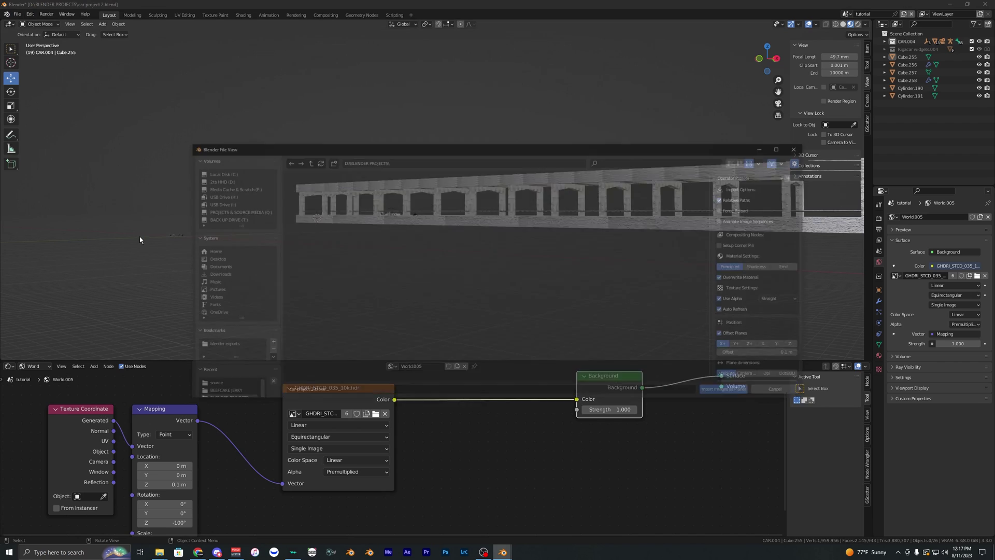
pyautogui.moveTo(339, 142); pyautogui.dragTo(339, 139)
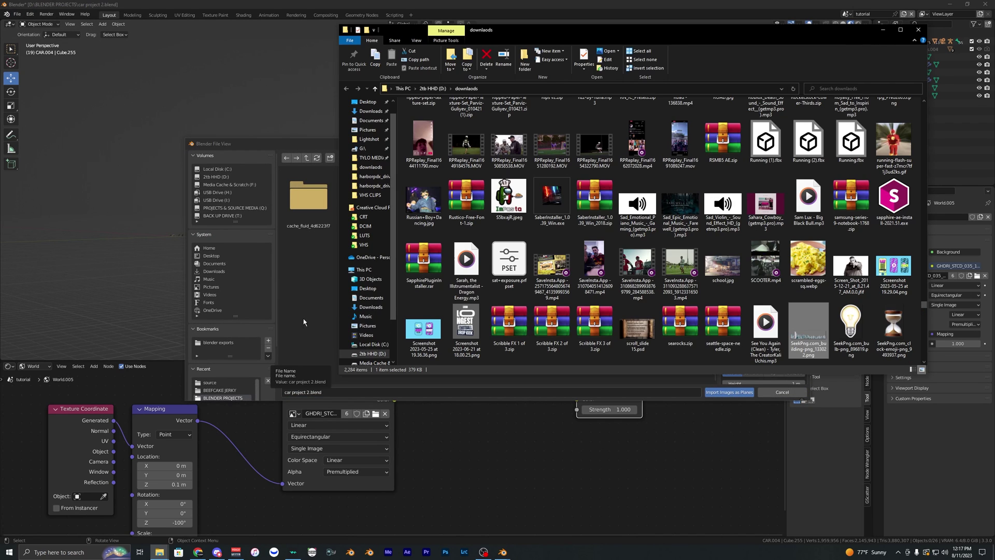
pyautogui.moveTo(304, 323); pyautogui.dragTo(303, 320)
pyautogui.moveTo(293, 145); pyautogui.dragTo(244, 146)
pyautogui.click(656, 393)
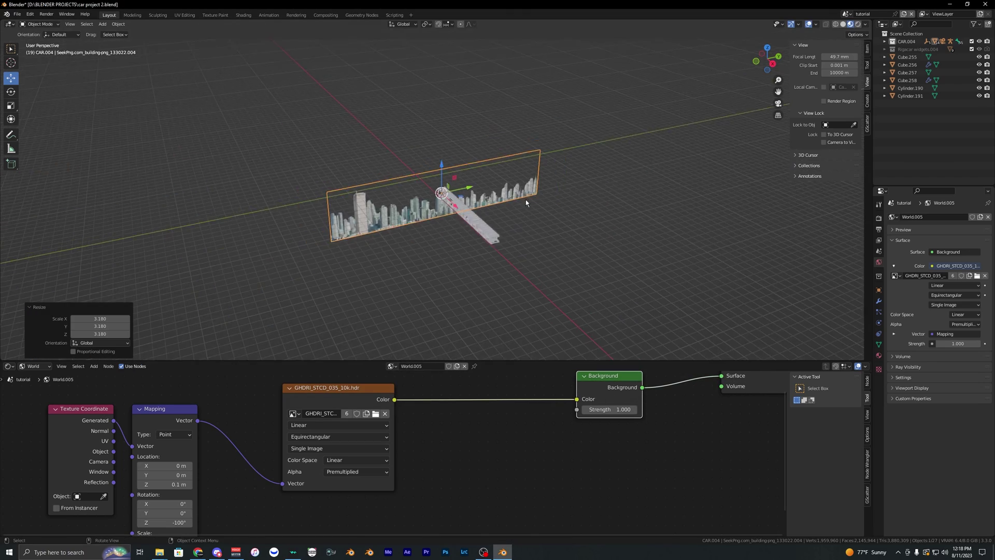
# Move the skyline plane about -173 m along X, beyond the tunnel's far end.
pyautogui.moveTo(526, 200); pyautogui.dragTo(510, 220, button='middle')
pyautogui.moveTo(450, 220); pyautogui.dragTo(432, 132)
pyautogui.click(492, 135)
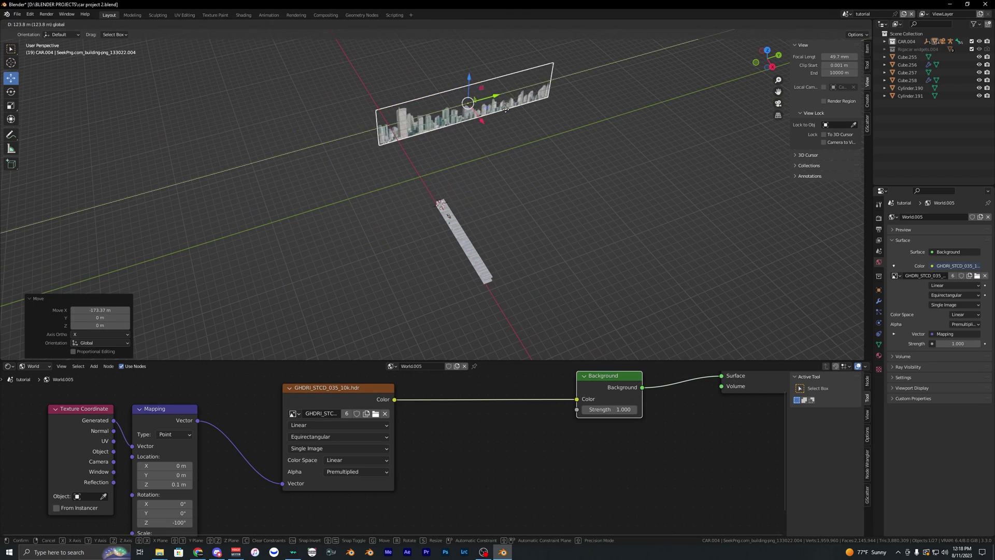
# Reposition and scale the skyline plane behind the tunnel, checking its framing from the camera view.
pyautogui.press('KP_0')
pyautogui.moveTo(572, 177); pyautogui.dragTo(576, 68)
pyautogui.press('s')
pyautogui.click(763, 76)
pyautogui.click(779, 104)
pyautogui.moveTo(461, 112); pyautogui.dragTo(471, 102)
pyautogui.moveTo(515, 100); pyautogui.dragTo(576, 132)
pyautogui.moveTo(531, 142); pyautogui.dragTo(537, 135)
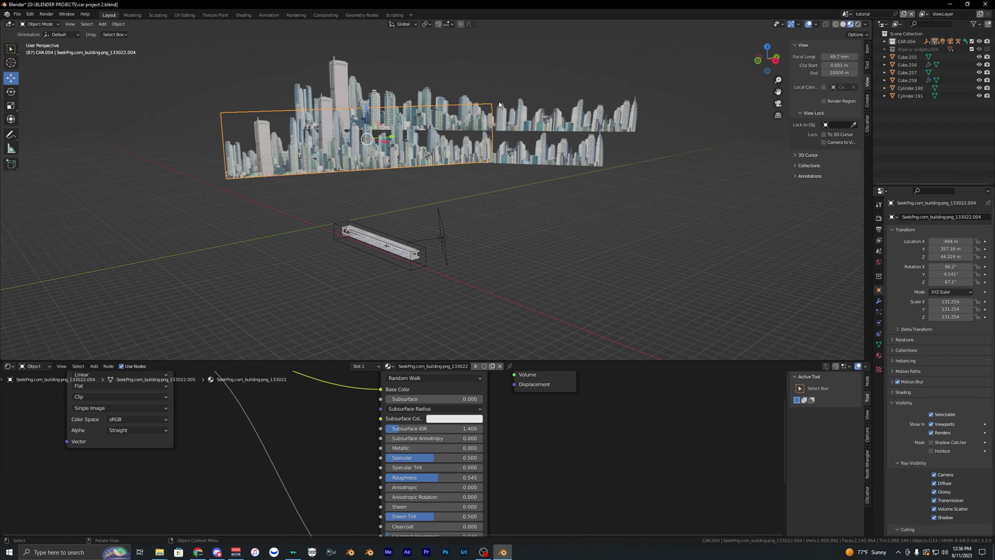
# Look over the skyline planes and open the light settings of the area light beside the tunnel.
pyautogui.moveTo(547, 99); pyautogui.dragTo(355, 178)
pyautogui.click(470, 176)
pyautogui.scroll(5, 474, 178)
pyautogui.moveTo(474, 177); pyautogui.dragTo(742, 212, button='middle')
pyautogui.click(802, 229)
pyautogui.moveTo(803, 228); pyautogui.dragTo(674, 254, button='middle')
pyautogui.click(878, 324)
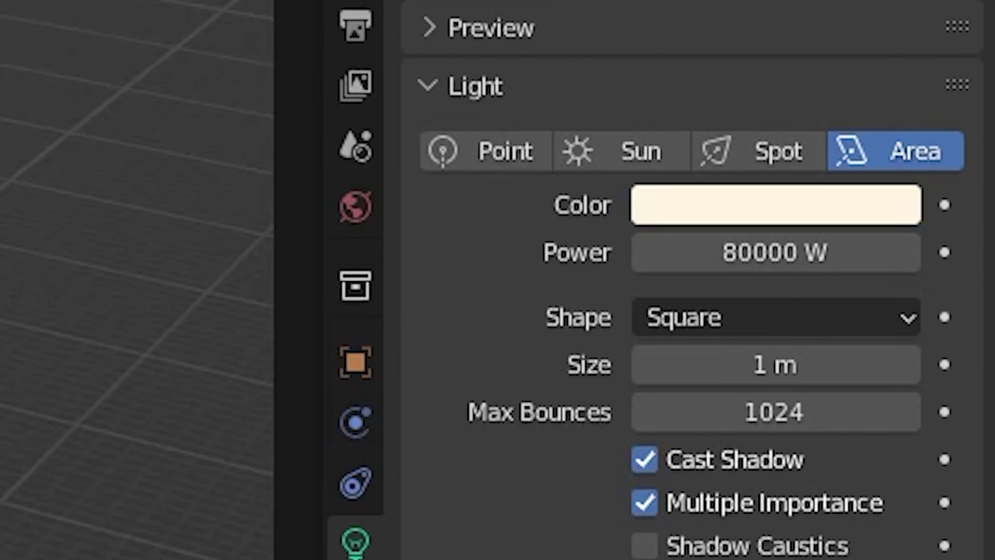
# Select the large box enclosing the tunnel to view its volume material.
pyautogui.moveTo(505, 218)
pyautogui.mouseDown(button='middle')
pyautogui.moveTo(493, 217)
pyautogui.moveTo(506, 226)
pyautogui.moveTo(495, 229)
pyautogui.moveTo(509, 223)
pyautogui.mouseUp(button='middle')
pyautogui.click(462, 170)
pyautogui.moveTo(446, 184); pyautogui.dragTo(508, 215, button='middle')
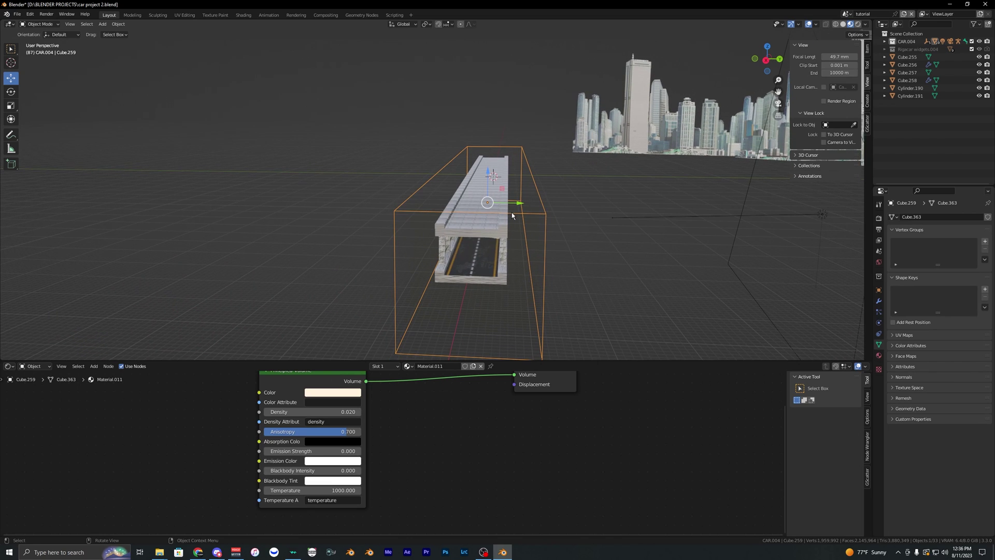
# Add a cube at the 3D cursor and scale it up by about 11.
pyautogui.hotkey('shift', 'a')
pyautogui.moveTo(505, 212)
pyautogui.click(549, 222)
pyautogui.scroll(-3, 514, 236)
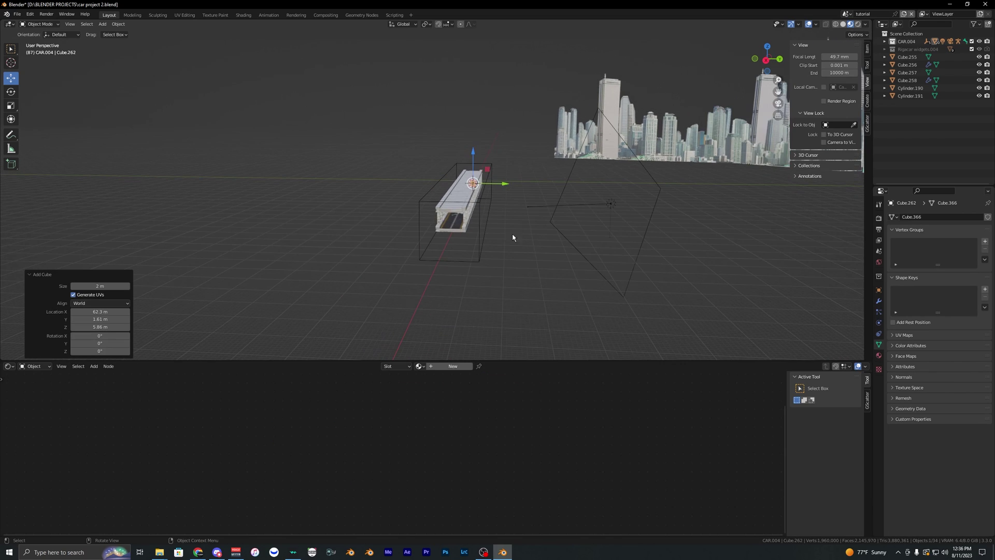
pyautogui.press('s')
pyautogui.click(28, 245)
pyautogui.moveTo(495, 245); pyautogui.dragTo(580, 176, button='middle')
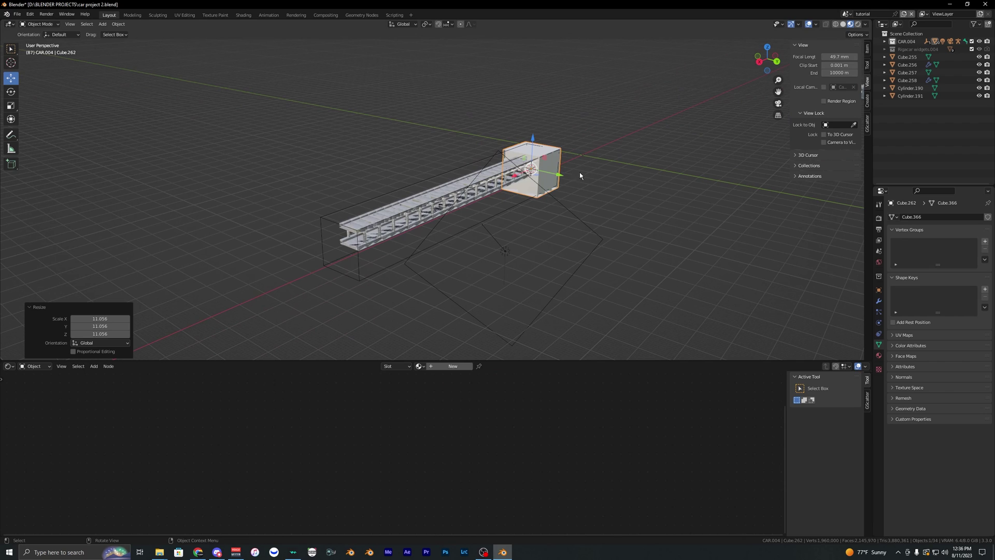
# Try moving and scaling the new cube over the tunnel, and delete it.
pyautogui.moveTo(519, 178); pyautogui.dragTo(416, 221)
pyautogui.press('s')
pyautogui.click(471, 220)
pyautogui.press('Delete')
pyautogui.moveTo(415, 223); pyautogui.dragTo(422, 223, button='middle')
pyautogui.scroll(2, 386, 227)
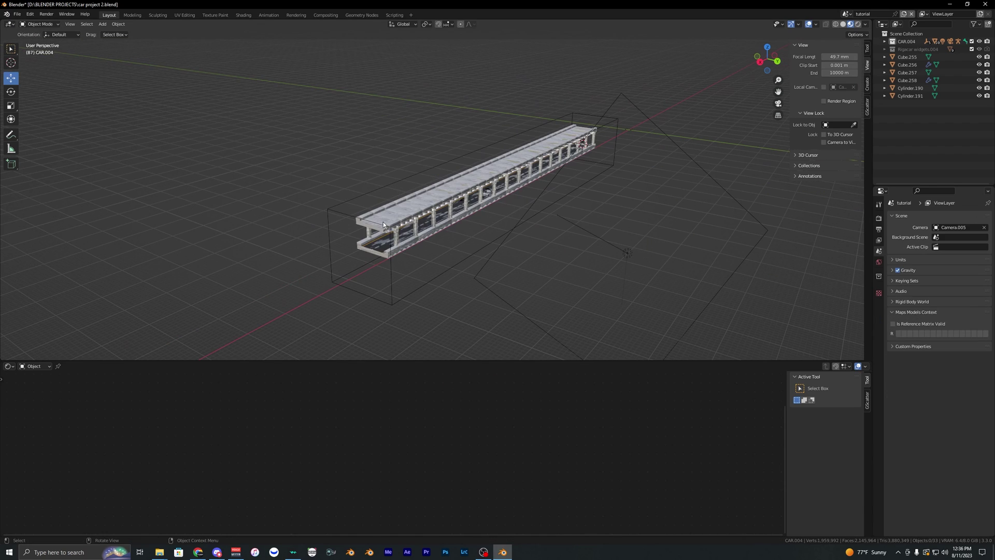
# Reselect the box enclosing the tunnel and examine the Principled Volume settings of its material.
pyautogui.click(383, 229)
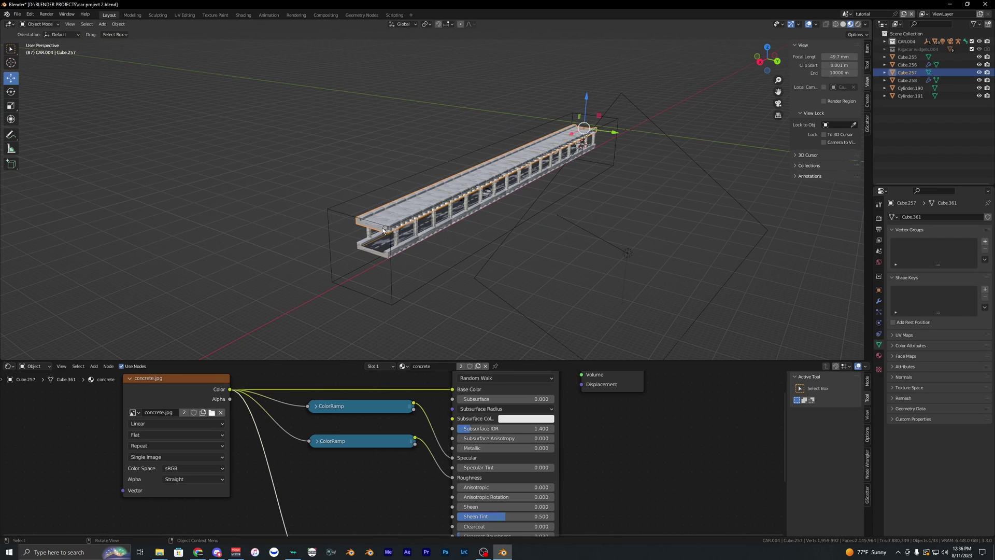
pyautogui.click(340, 212)
pyautogui.scroll(-5, 417, 428)
pyautogui.scroll(4, 412, 439)
pyautogui.moveTo(422, 421); pyautogui.dragTo(436, 454, button='middle')
pyautogui.click(340, 412)
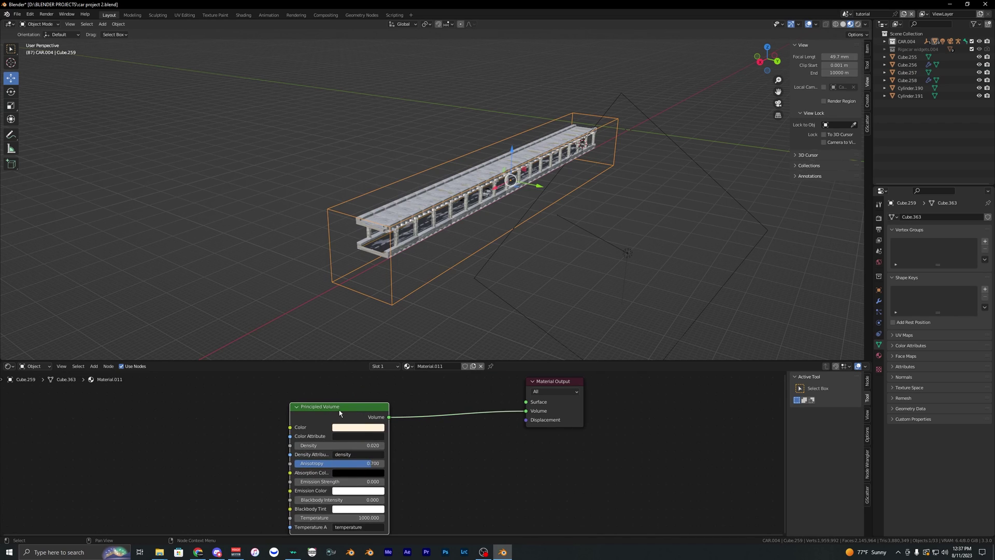
pyautogui.moveTo(339, 413); pyautogui.dragTo(358, 402)
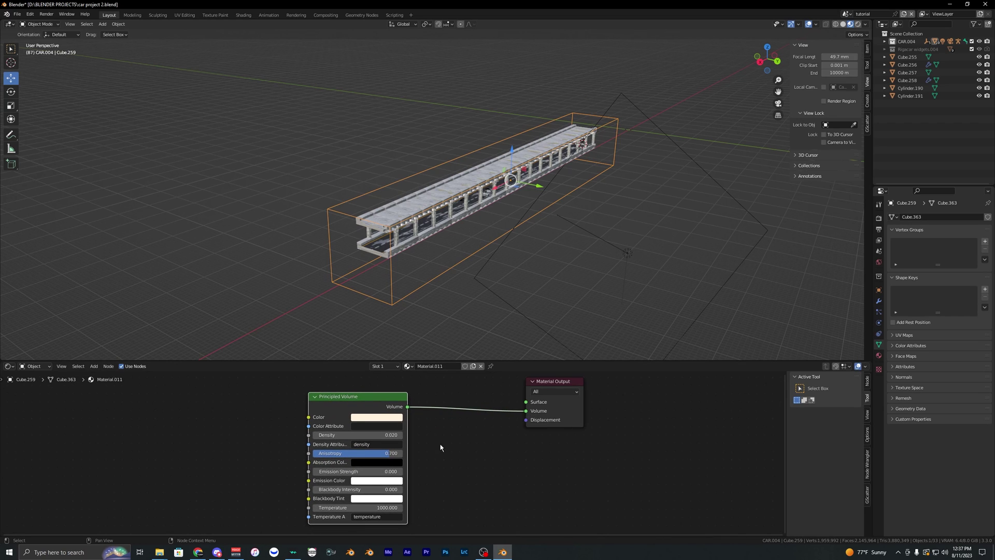
pyautogui.scroll(2, 440, 447)
pyautogui.moveTo(430, 447)
pyautogui.mouseDown(button='middle')
pyautogui.moveTo(482, 427)
pyautogui.moveTo(476, 454)
pyautogui.mouseUp(button='middle')
pyautogui.scroll(-1, 482, 426)
pyautogui.moveTo(322, 384)
pyautogui.mouseDown()
pyautogui.moveTo(519, 549)
pyautogui.moveTo(500, 526)
pyautogui.mouseUp()
pyautogui.scroll(2, 377, 420)
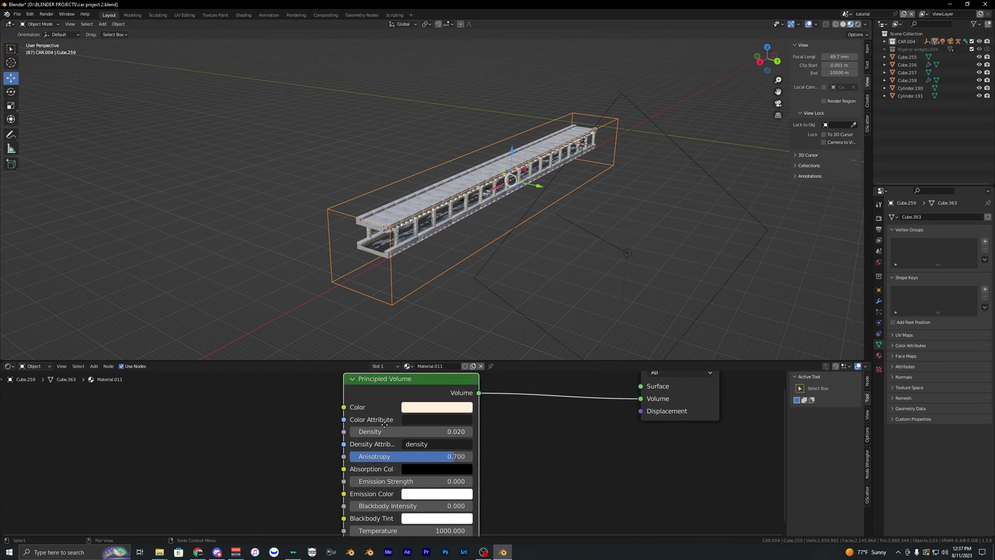
# Select the glowing light strip beneath the tunnel roof and examine its emission material nodes.
pyautogui.moveTo(425, 280); pyautogui.dragTo(481, 216, button='middle')
pyautogui.scroll(8, 480, 230)
pyautogui.click(483, 185)
pyautogui.scroll(8, 479, 195)
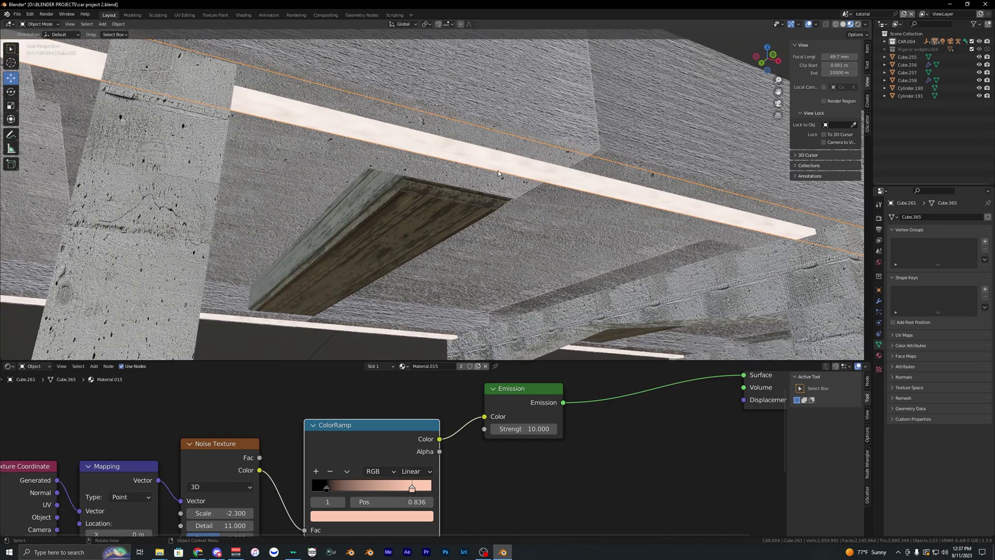
pyautogui.moveTo(507, 233); pyautogui.dragTo(444, 285, button='middle')
pyautogui.click(554, 125)
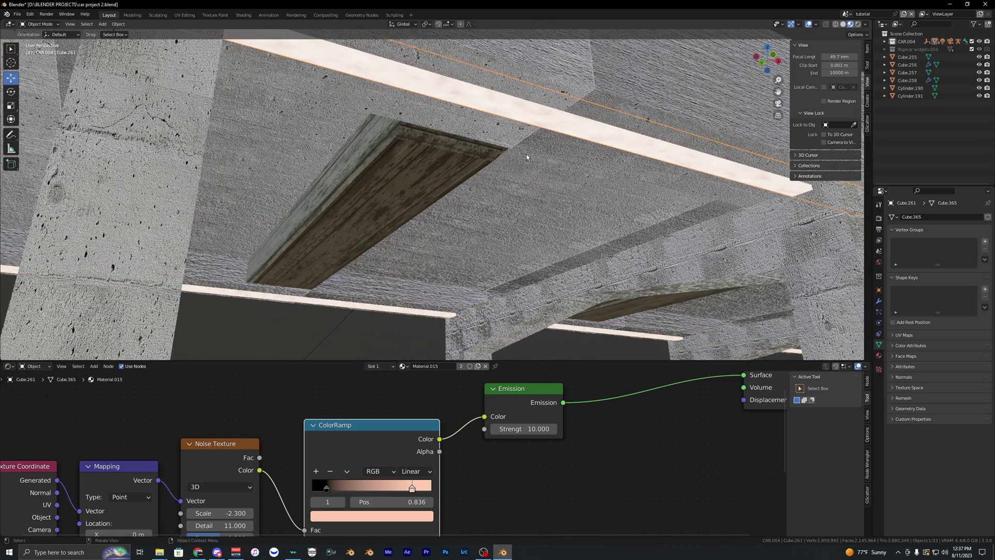
pyautogui.scroll(-4, 520, 396)
pyautogui.moveTo(520, 397); pyautogui.dragTo(457, 407, button='middle')
pyautogui.scroll(-1, 160, 449)
pyautogui.moveTo(161, 449); pyautogui.dragTo(251, 416, button='middle')
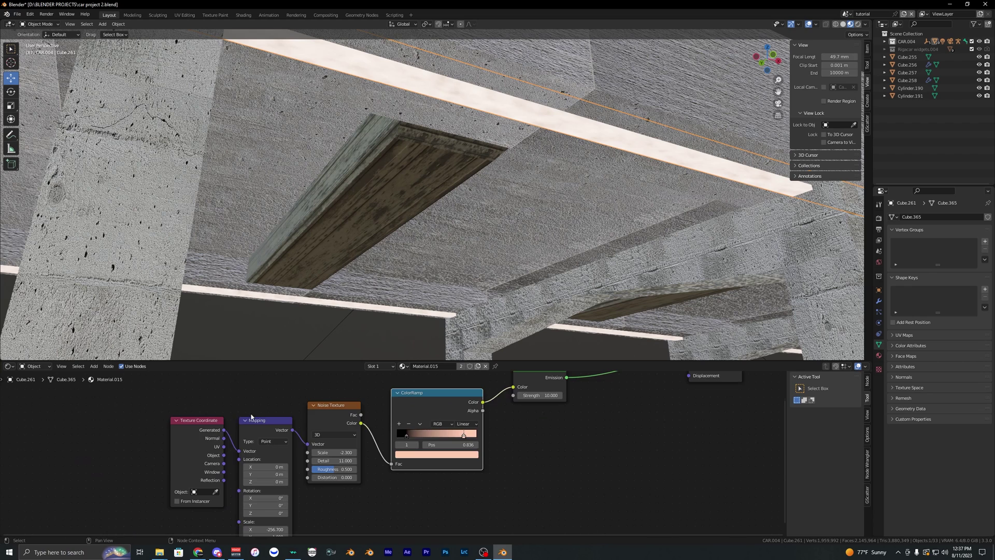
# Delete the Texture Coordinate, Mapping, Noise Texture and ColorRamp nodes feeding the light strip's Emission color.
pyautogui.moveTo(141, 411); pyautogui.dragTo(485, 468)
pyautogui.moveTo(459, 421); pyautogui.dragTo(385, 486, button='middle')
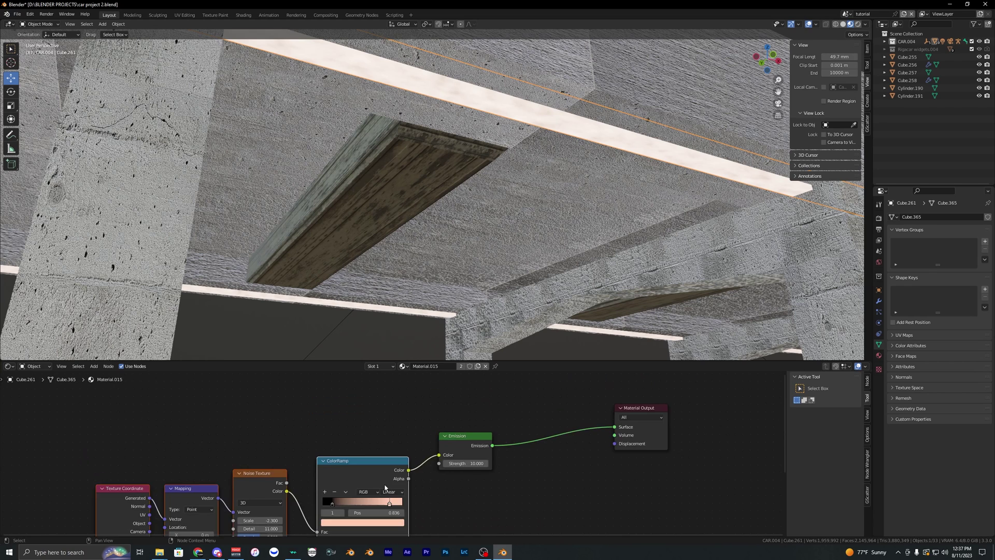
pyautogui.scroll(-1, 389, 460)
pyautogui.moveTo(385, 452); pyautogui.dragTo(399, 416, button='middle')
pyautogui.press('x')
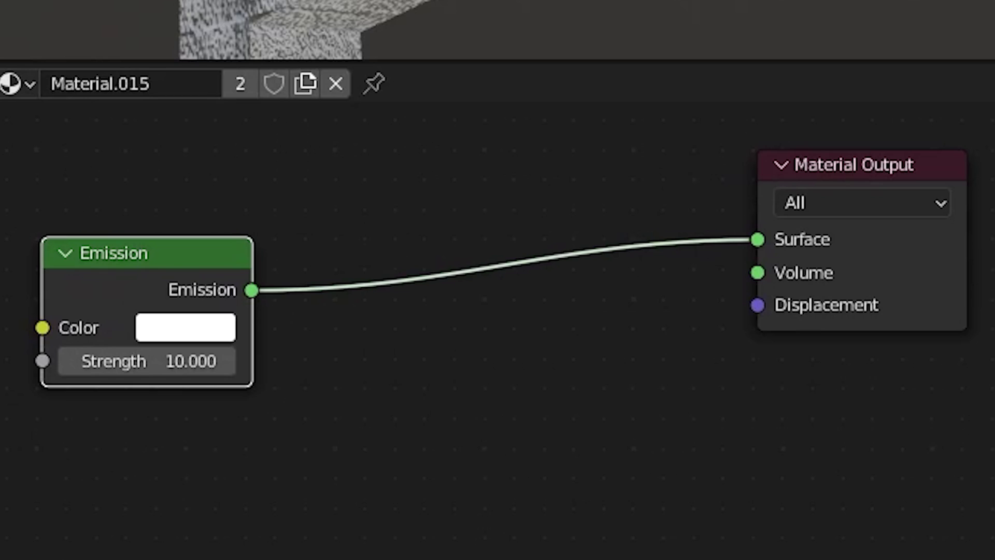
pyautogui.moveTo(173, 260); pyautogui.dragTo(231, 282)
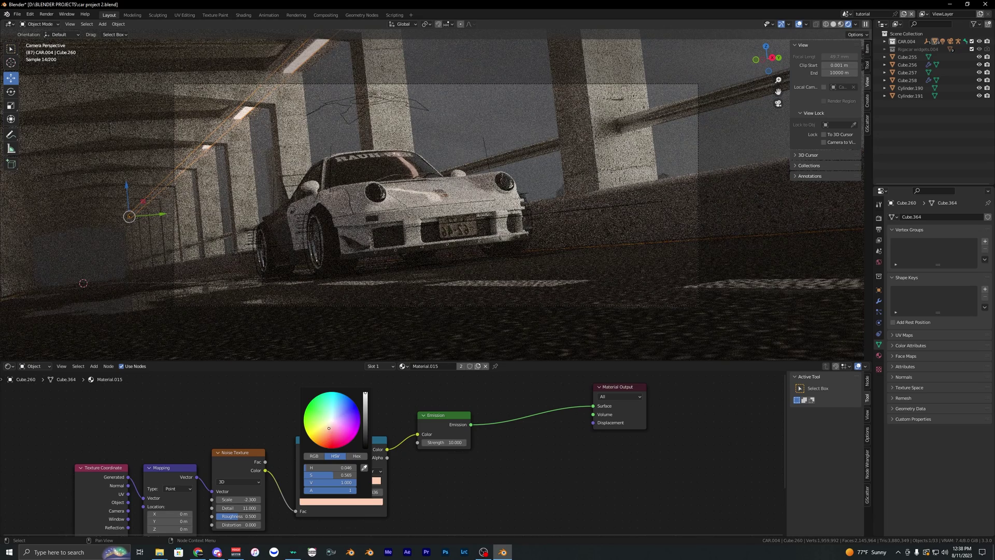
# Recolor the light strips by changing the ColorRamp's peach stop to blue and finally pink.
pyautogui.moveTo(329, 428)
pyautogui.mouseDown()
pyautogui.moveTo(335, 406)
pyautogui.moveTo(348, 408)
pyautogui.mouseUp()
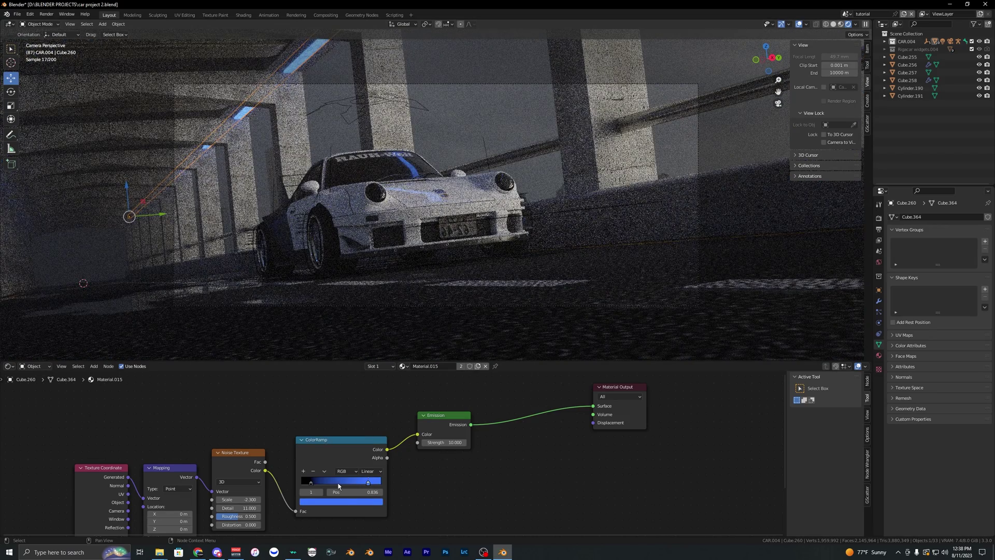
pyautogui.click(341, 502)
pyautogui.click(342, 433)
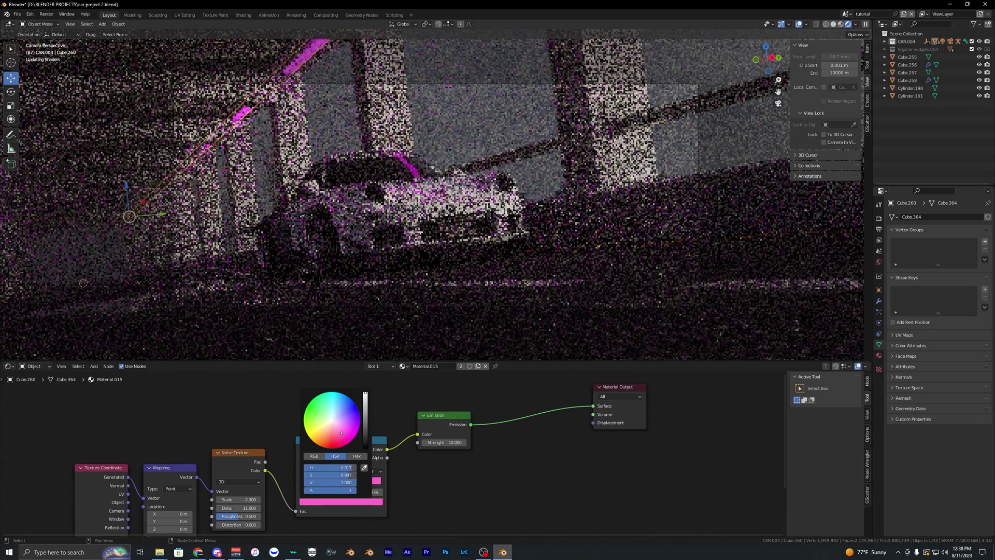
# Recolor the light strips by changing the ColorRamp's pink stop to a pale cream yellow.
pyautogui.click(357, 481)
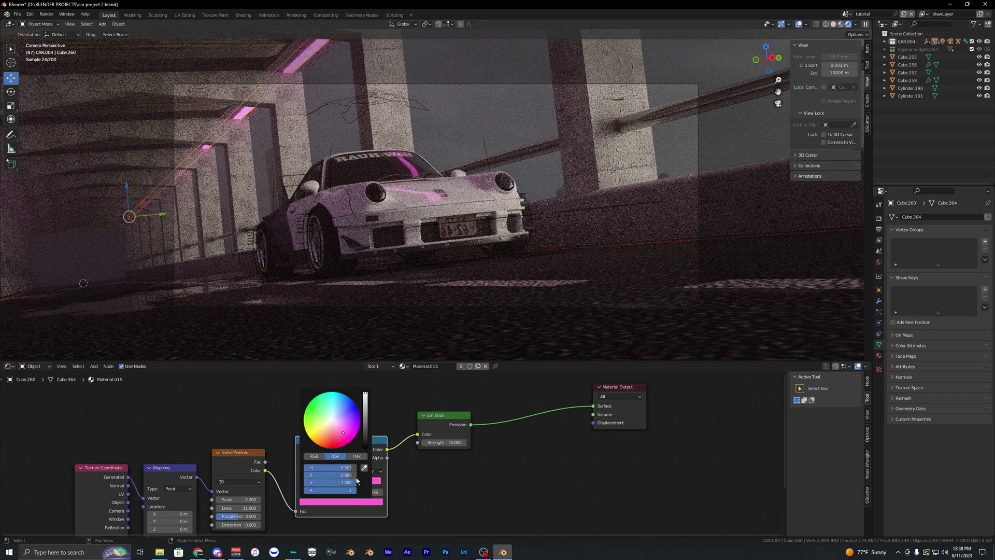
pyautogui.moveTo(334, 434); pyautogui.dragTo(327, 425)
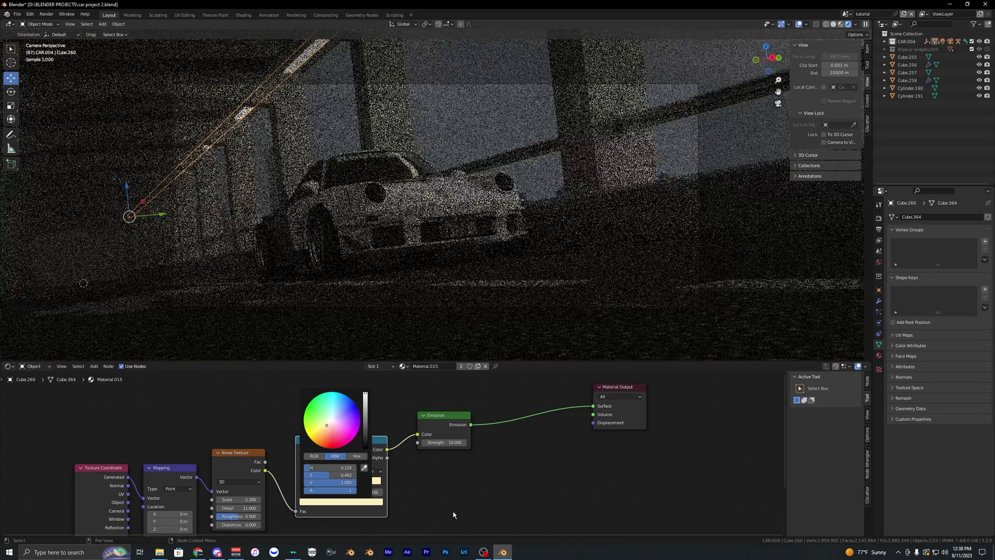
pyautogui.click(453, 512)
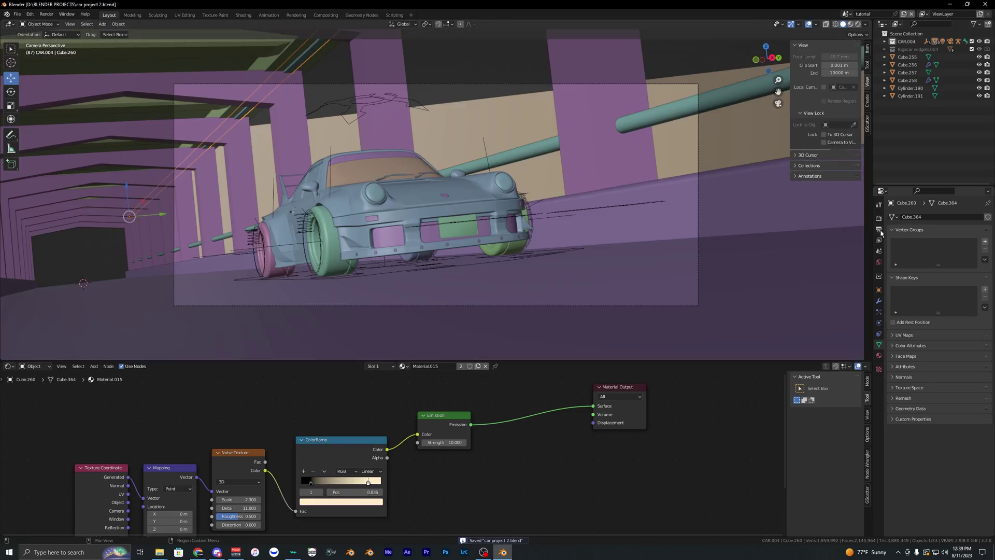
# Examine the render sampling settings and toggle Motion Blur off and back on.
pyautogui.click(878, 229)
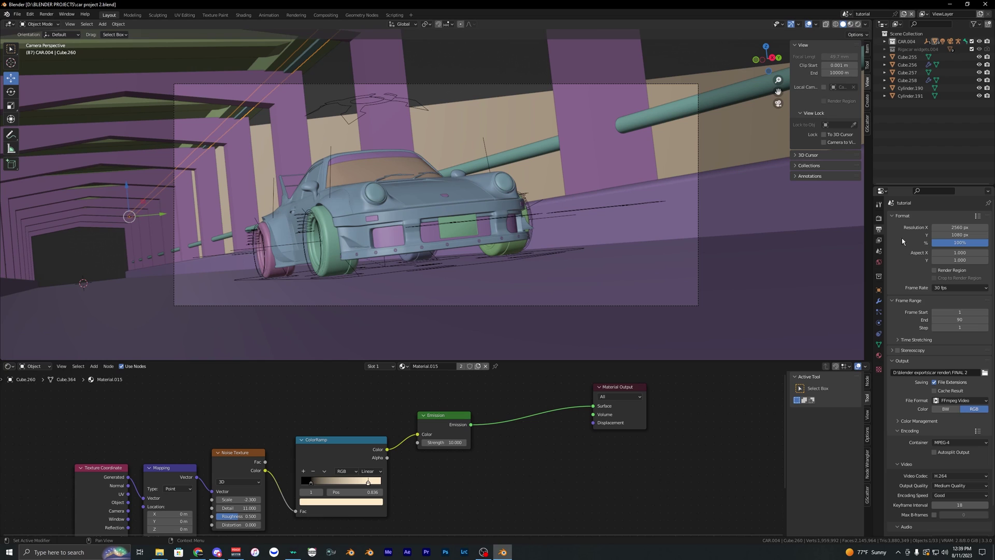
pyautogui.click(879, 218)
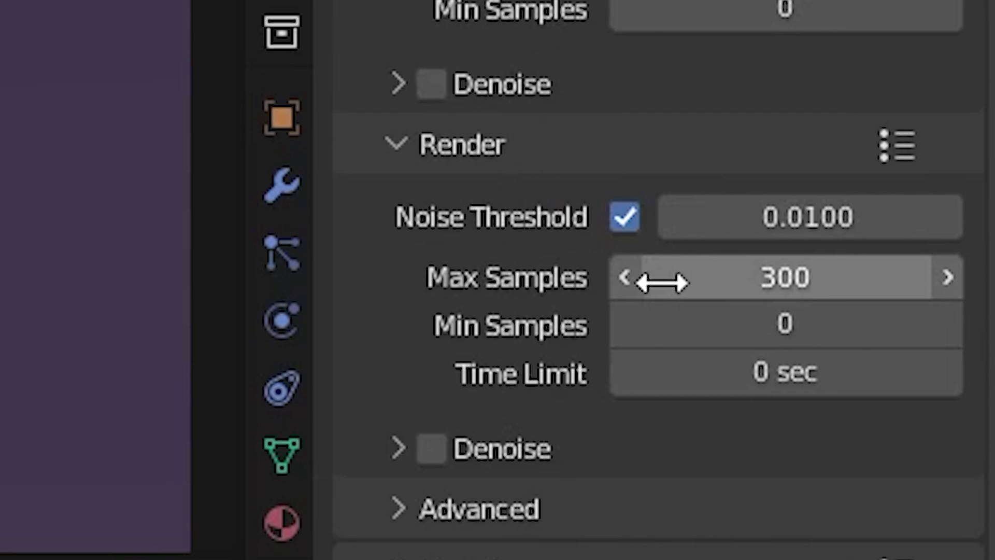
pyautogui.scroll(2, 407, 236)
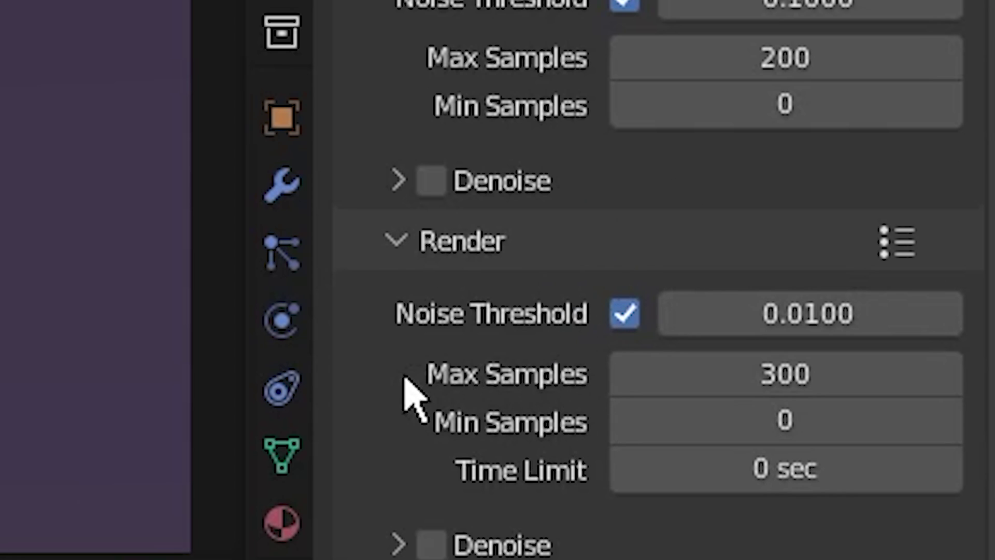
pyautogui.scroll(-20, 405, 381)
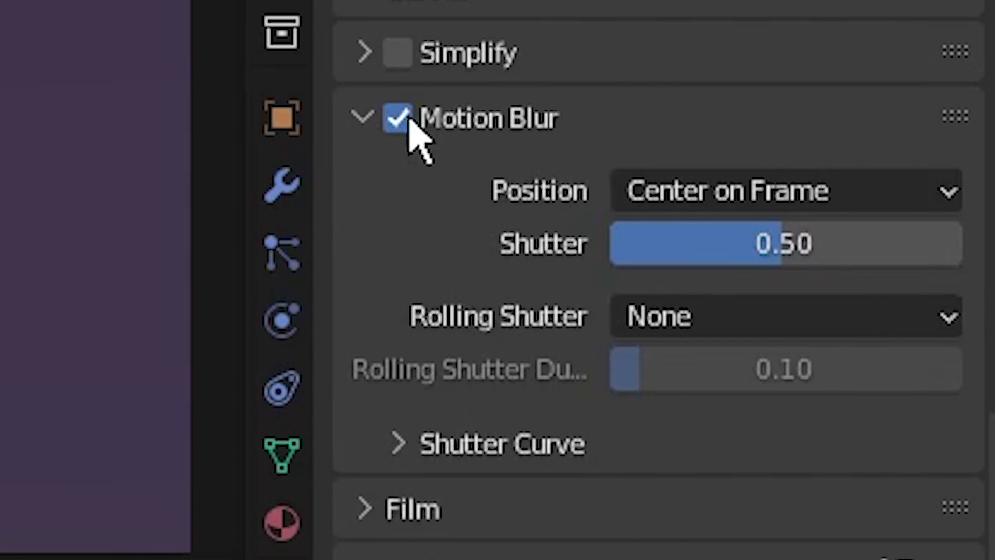
pyautogui.click(398, 118)
pyautogui.click(398, 118)
# Set the render output to FFmpeg Video with an MPEG-4 container and Constant Bitrate output quality.
pyautogui.click(478, 311)
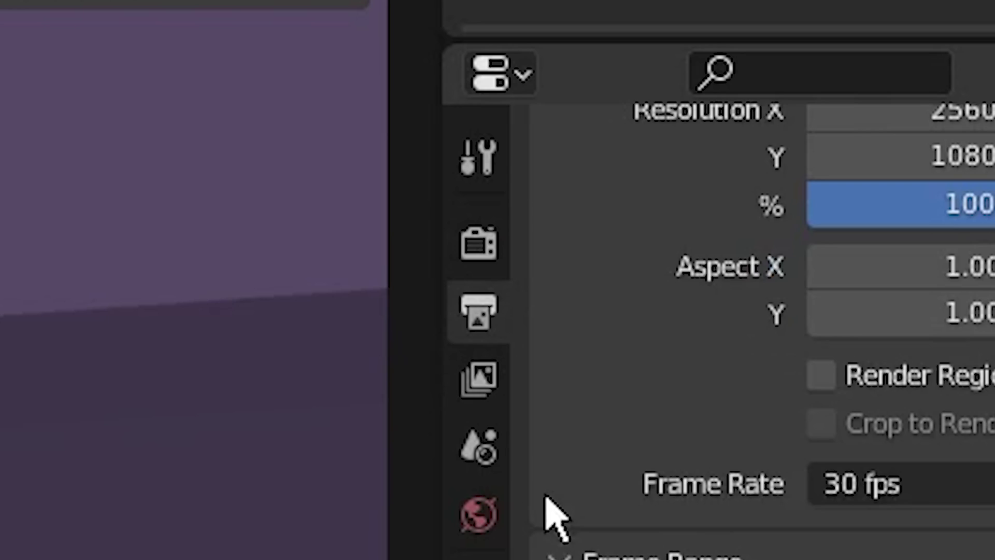
pyautogui.scroll(5, 549, 500)
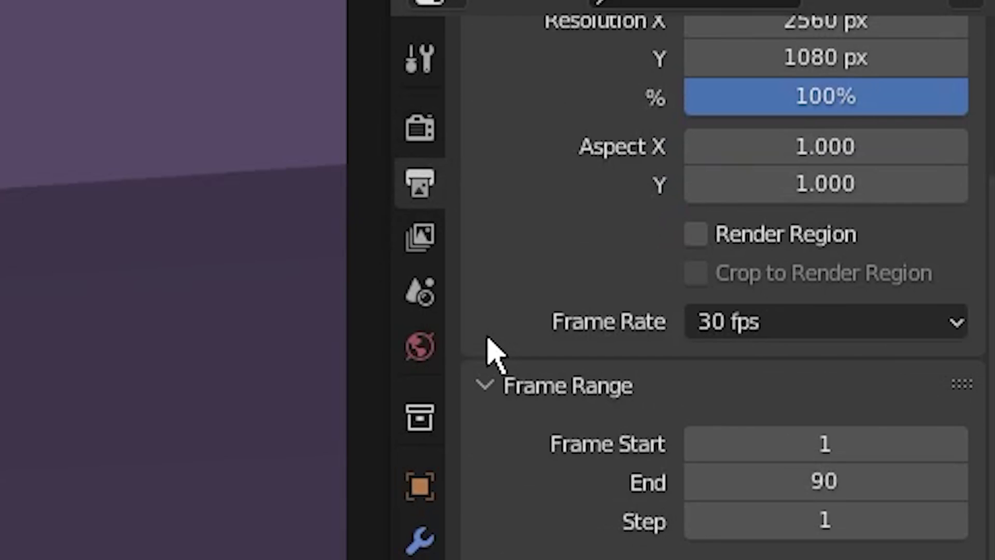
pyautogui.scroll(4, 563, 519)
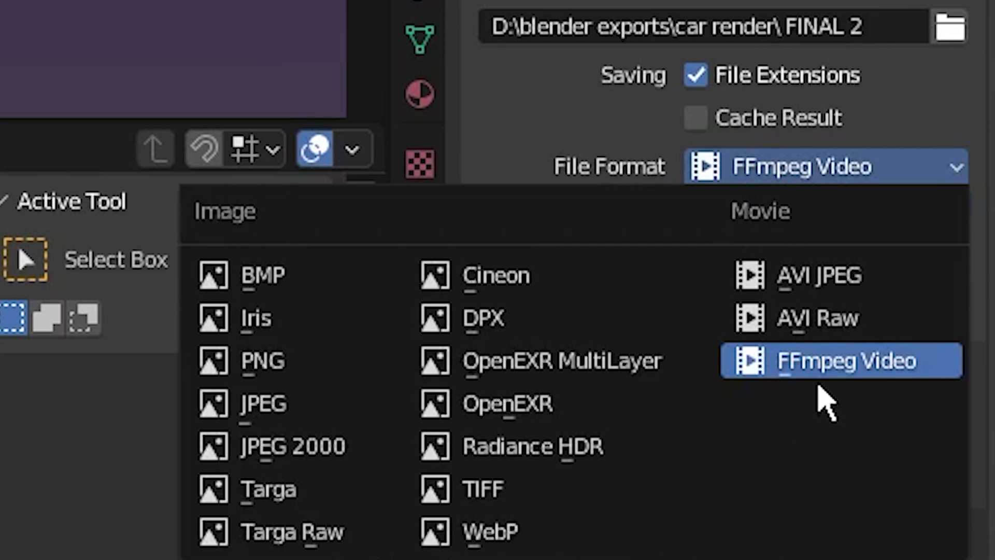
pyautogui.click(793, 360)
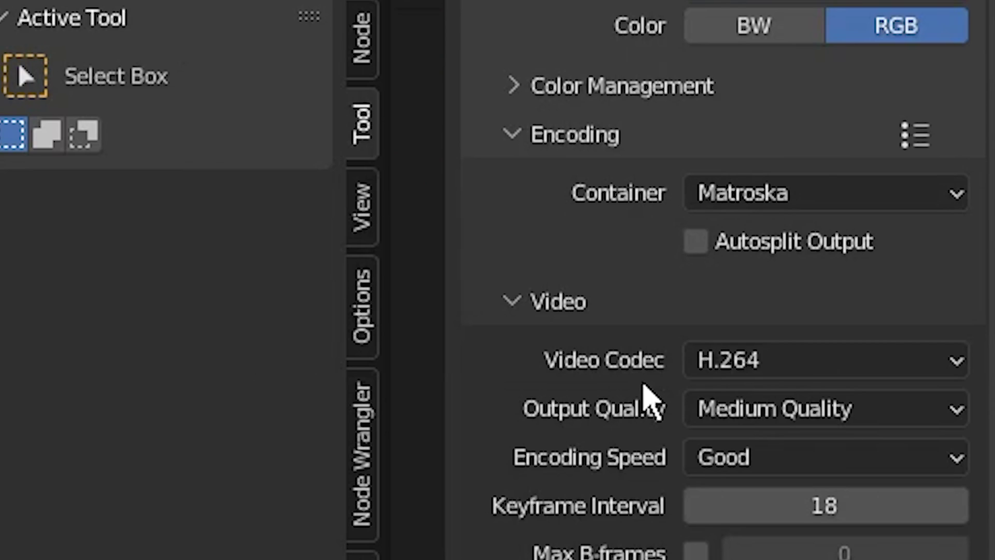
pyautogui.click(793, 363)
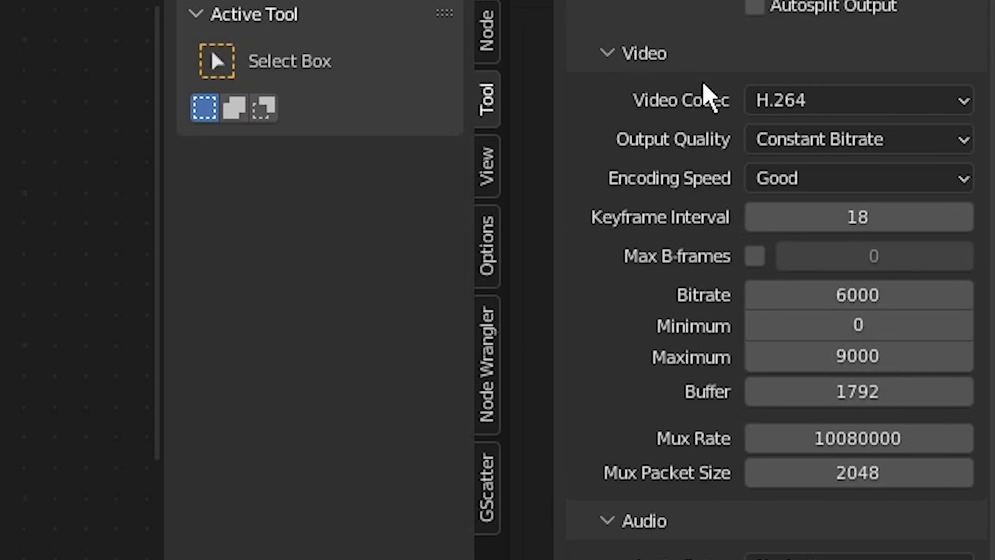
pyautogui.scroll(-1, 710, 99)
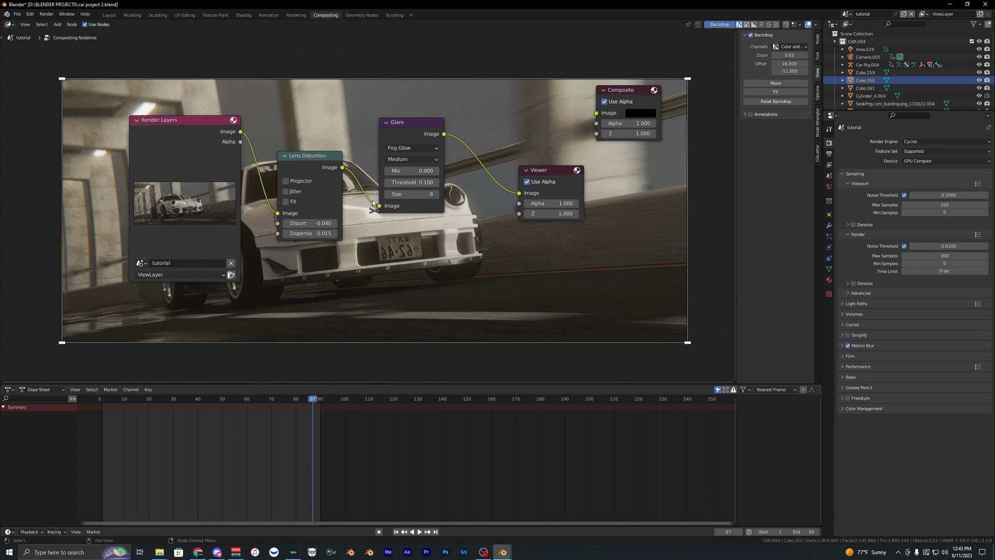
# Examine the compositing nodes and move the Fog Glow Glare node slightly away from Lens Distortion.
pyautogui.moveTo(387, 234); pyautogui.dragTo(396, 246, button='middle')
pyautogui.scroll(5, 396, 237)
pyautogui.scroll(-6, 396, 246)
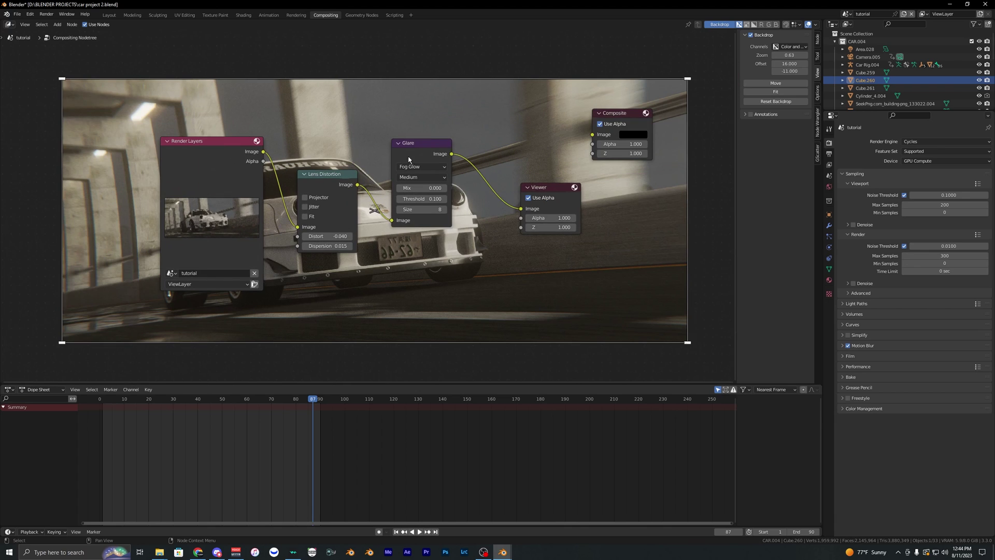
pyautogui.moveTo(423, 154); pyautogui.dragTo(426, 156)
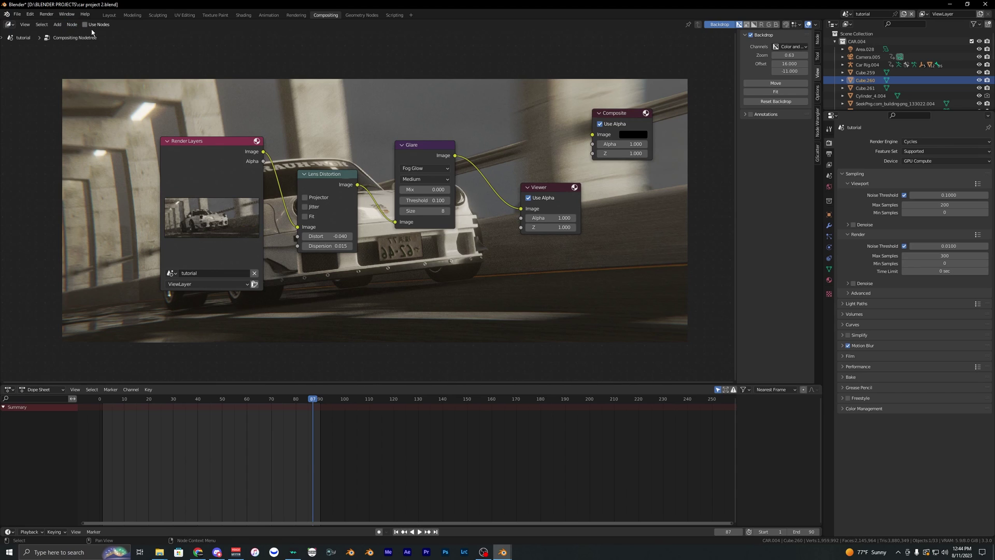
# Add a second Glare node above the Lens Distortion node and delete it again.
pyautogui.hotkey('shift', 'a')
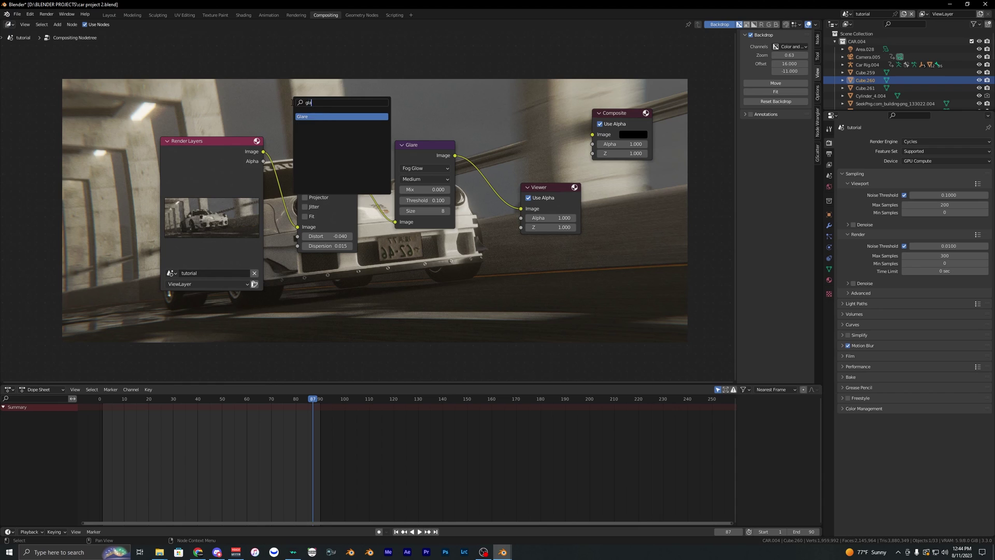
pyautogui.write('gla')
pyautogui.press('Return')
pyautogui.click(331, 76)
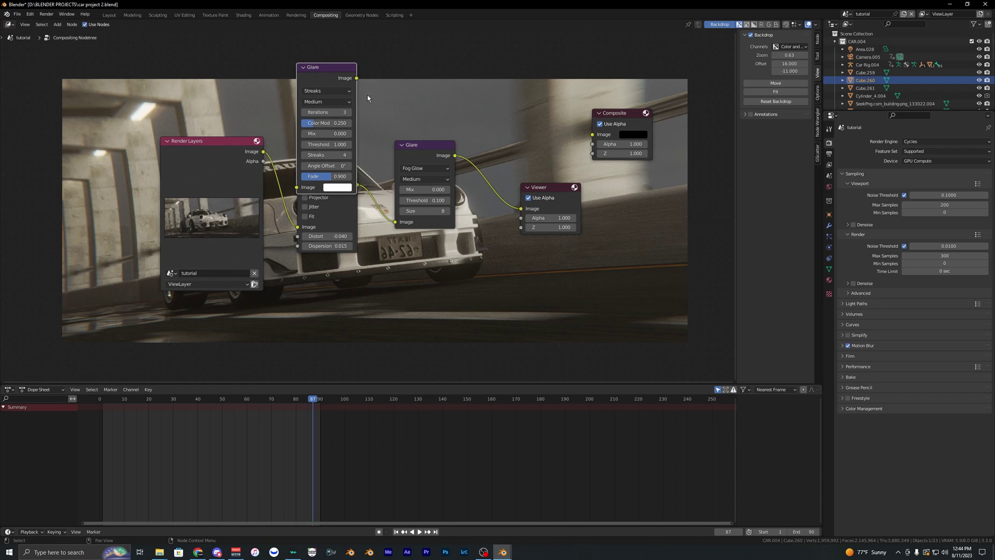
pyautogui.press('x')
# Link the Render Layers image directly to the Viewer, bypassing Lens Distortion and Glare, to preview the unprocessed render.
pyautogui.scroll(-1, 335, 129)
pyautogui.moveTo(517, 190); pyautogui.dragTo(519, 210, button='middle')
pyautogui.scroll(1, 519, 210)
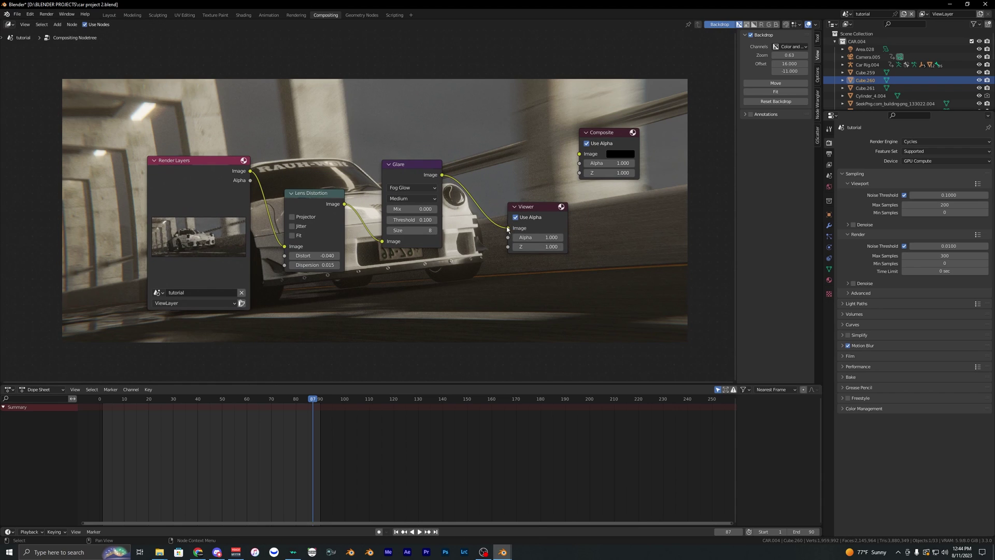
pyautogui.click(516, 224)
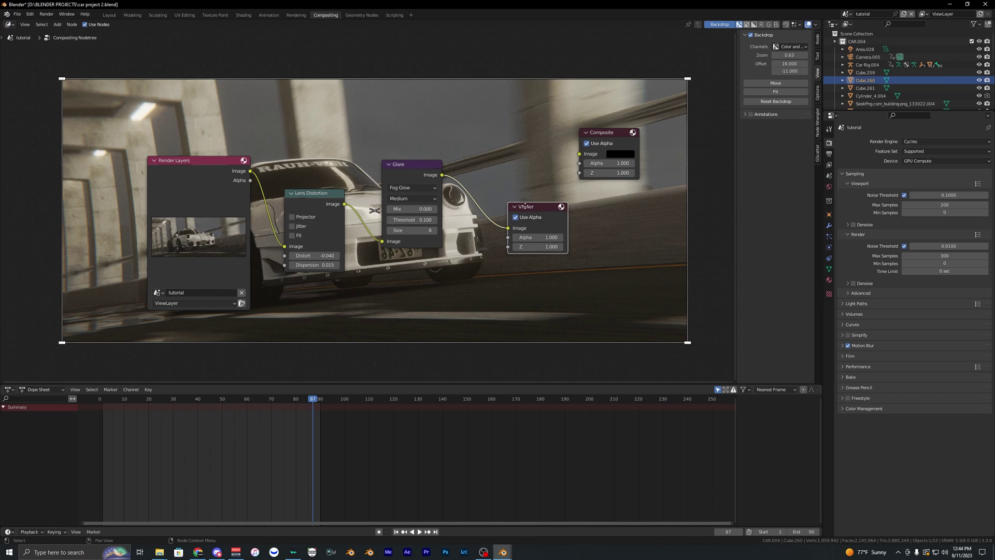
pyautogui.moveTo(524, 207); pyautogui.dragTo(526, 200)
pyautogui.moveTo(526, 200); pyautogui.dragTo(526, 200)
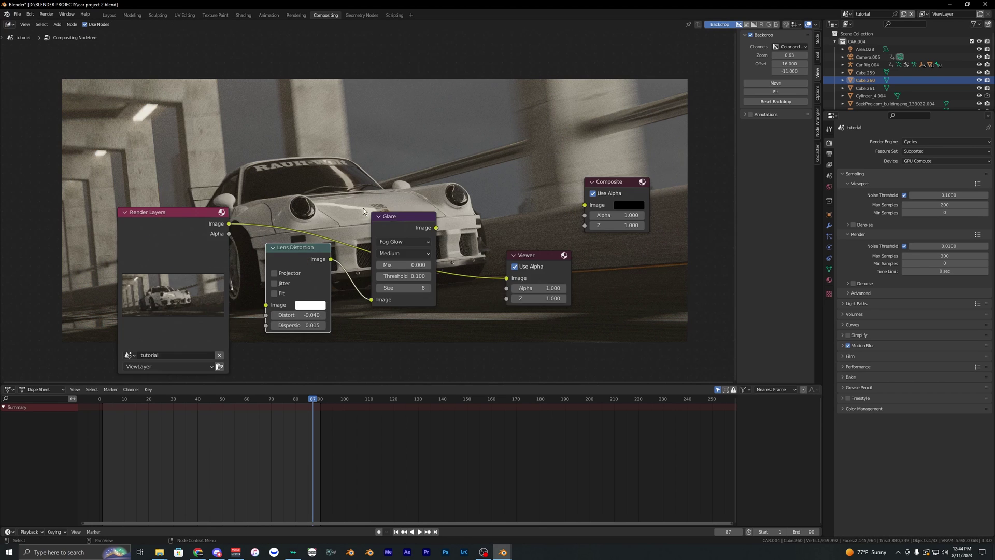
# Reconnect the Render Layers image to Lens Distortion and the Glare output to the Viewer.
pyautogui.moveTo(388, 235); pyautogui.dragTo(415, 213, button='middle')
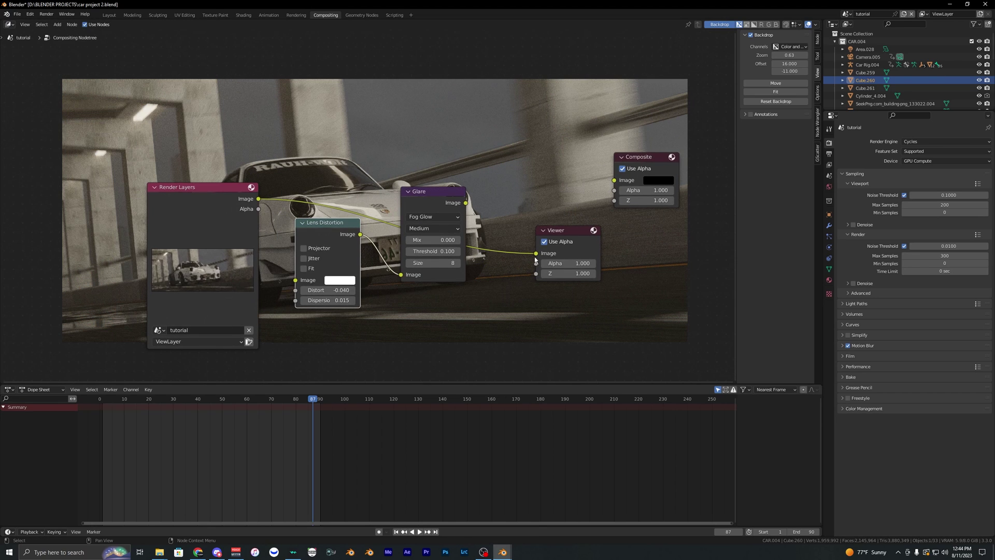
pyautogui.moveTo(536, 253); pyautogui.dragTo(295, 280)
pyautogui.moveTo(466, 202); pyautogui.dragTo(536, 252)
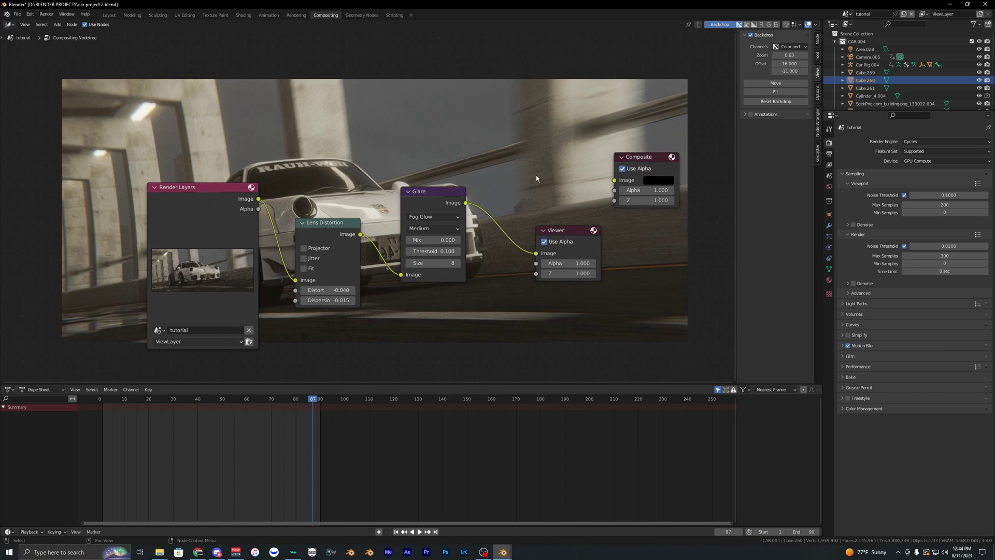
pyautogui.moveTo(325, 219); pyautogui.dragTo(480, 311)
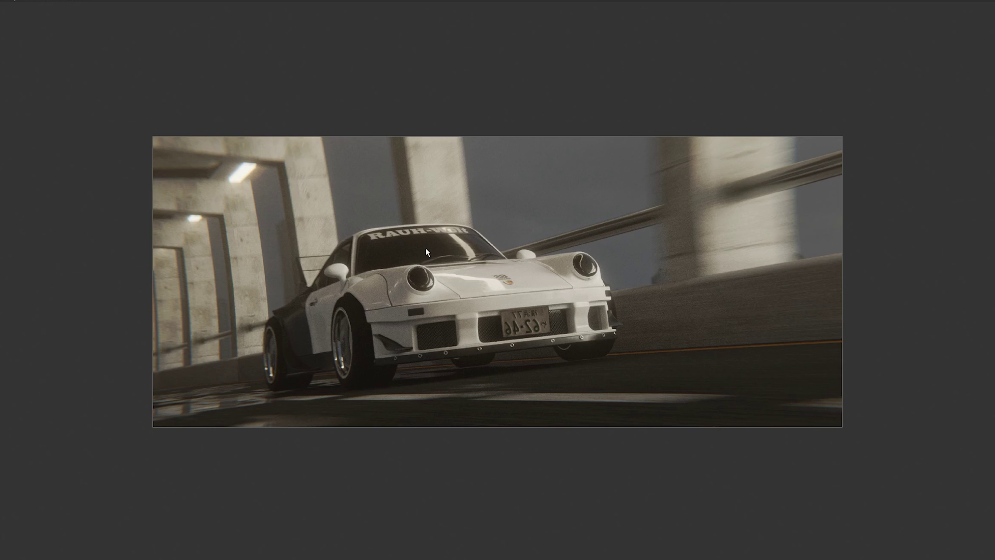
# Inspect the rendered frame of the car in the tunnel and close the render window.
pyautogui.scroll(1, 425, 254)
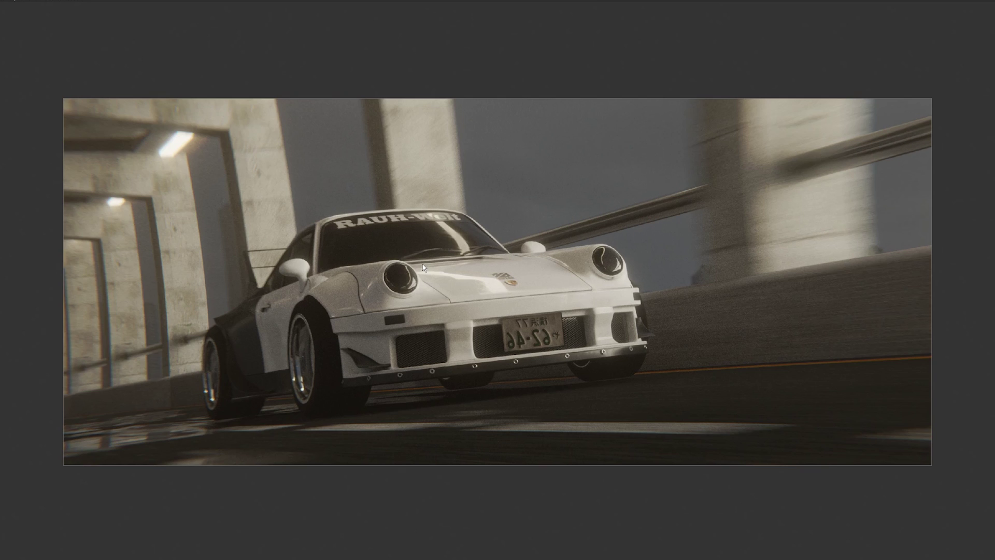
pyautogui.scroll(-1, 422, 263)
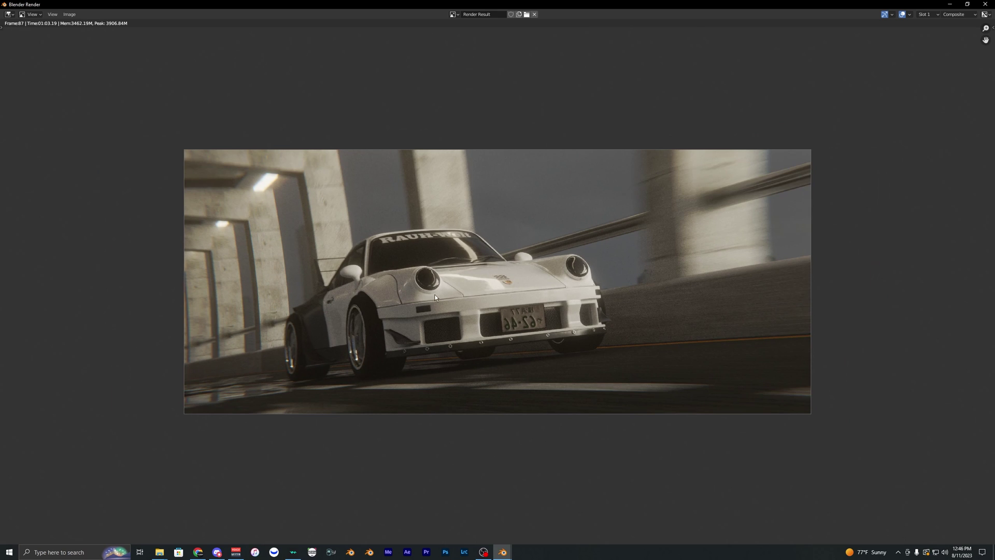
pyautogui.press('Escape')
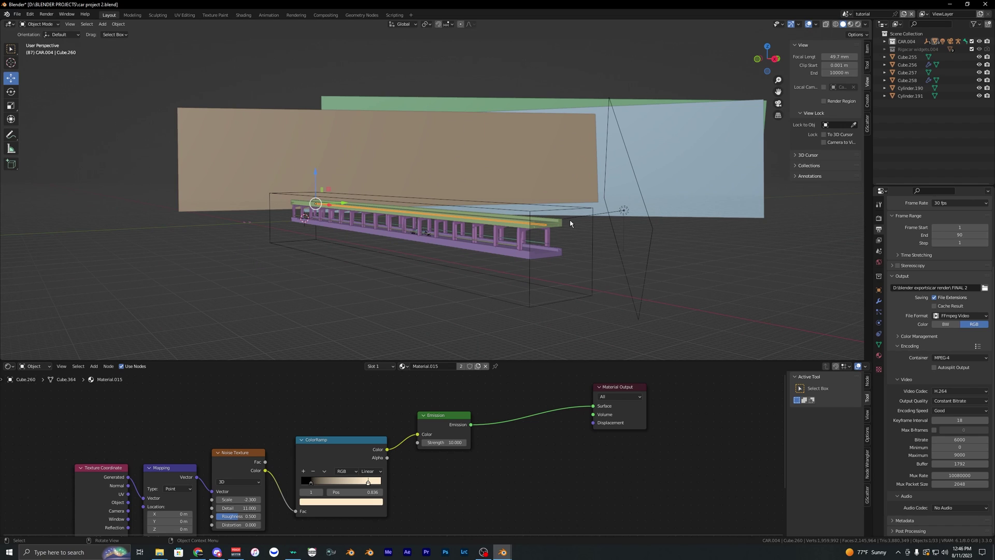